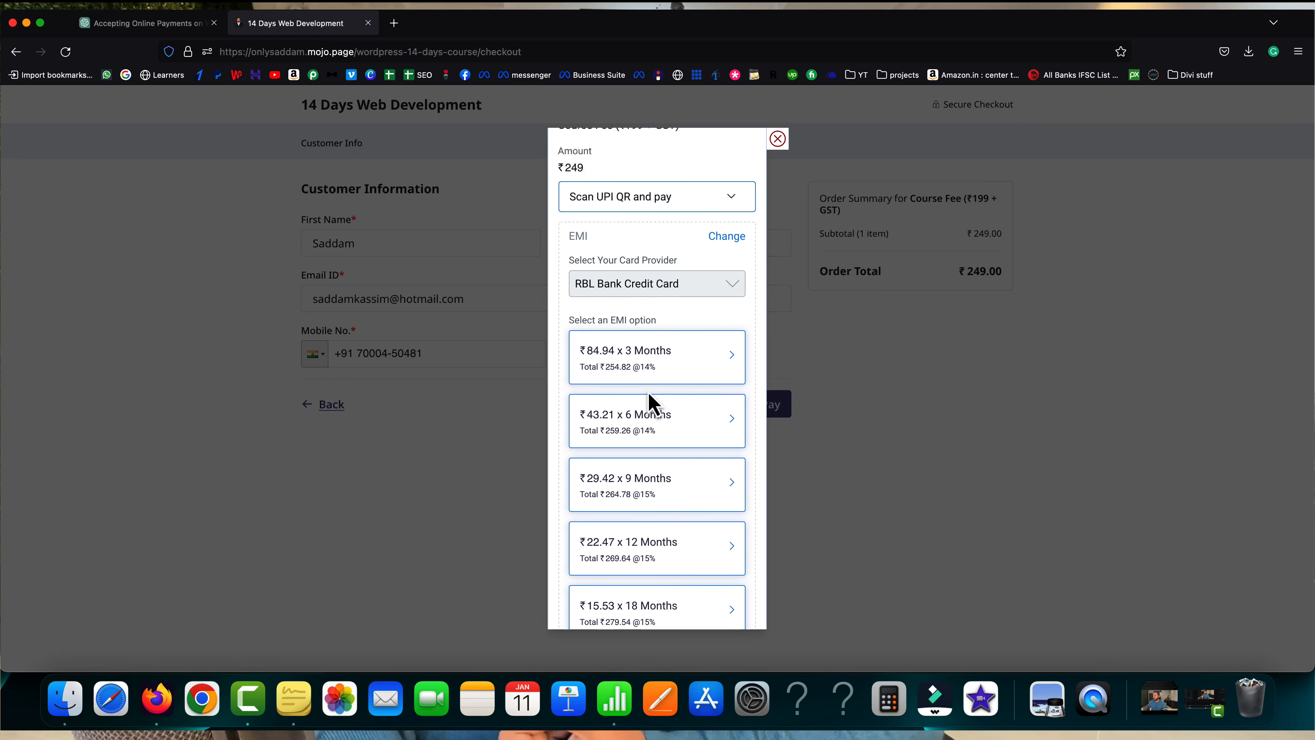
- Replace the EMI payment option with NEFT/Bank Transfer from More payment options
scroll(673, 363, up, 2)
click(725, 302)
scroll(668, 415, down, 2)
click(651, 477)
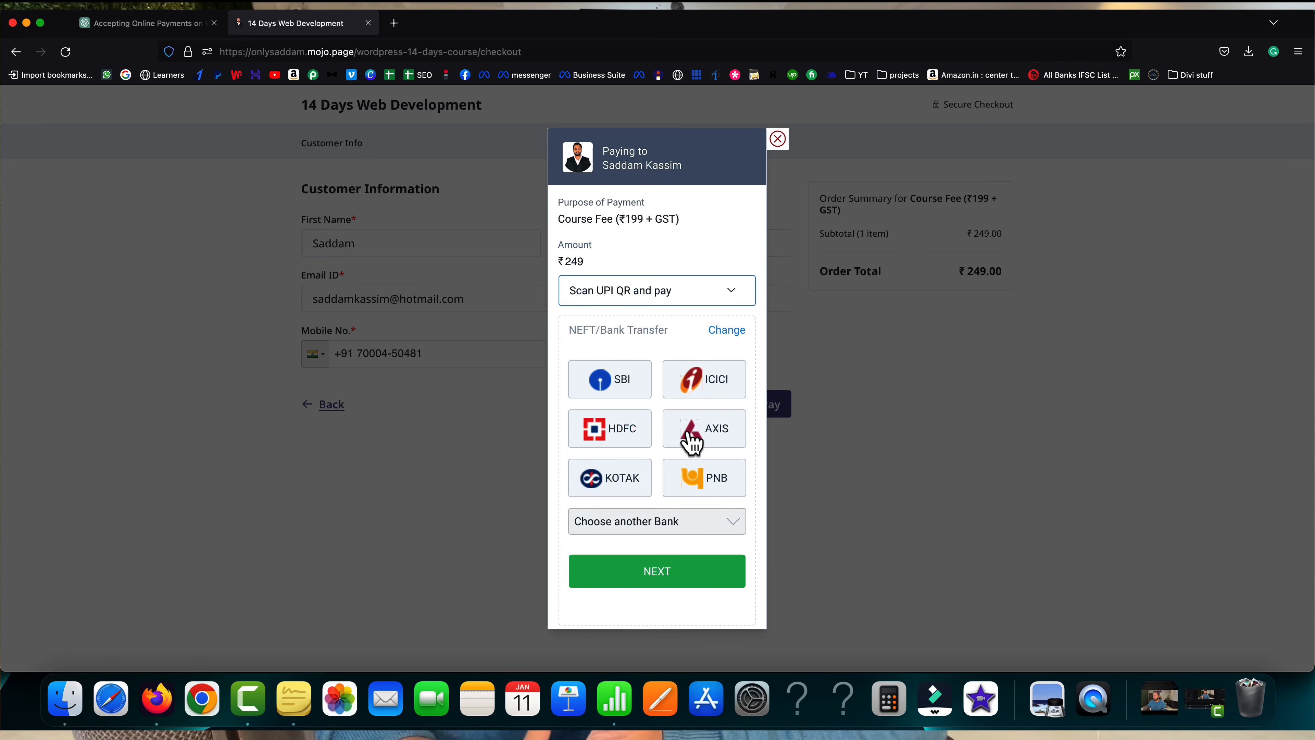
scroll(755, 414, down, 2)
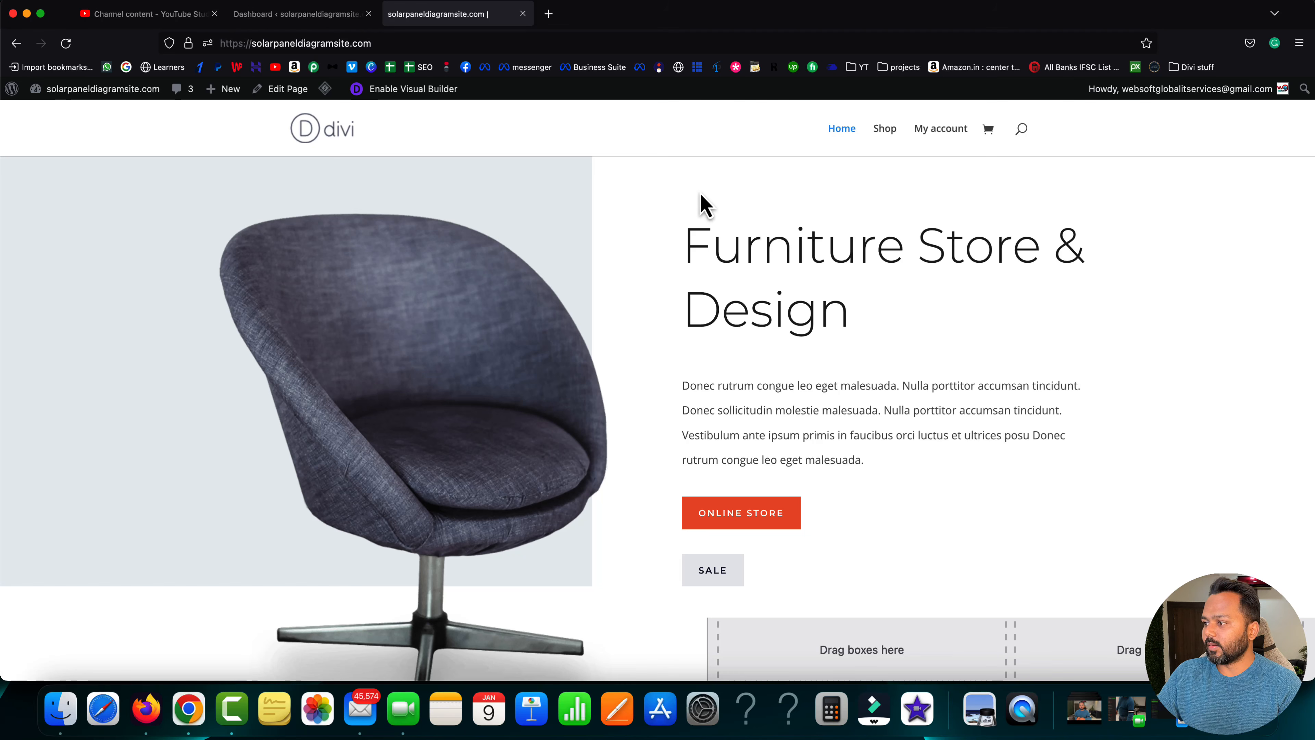
- Scroll the store homepage to Shop Online and open the Divi Engine Logo Zipper Hoodie
scroll(699, 192, down, 5)
scroll(700, 192, down, 15)
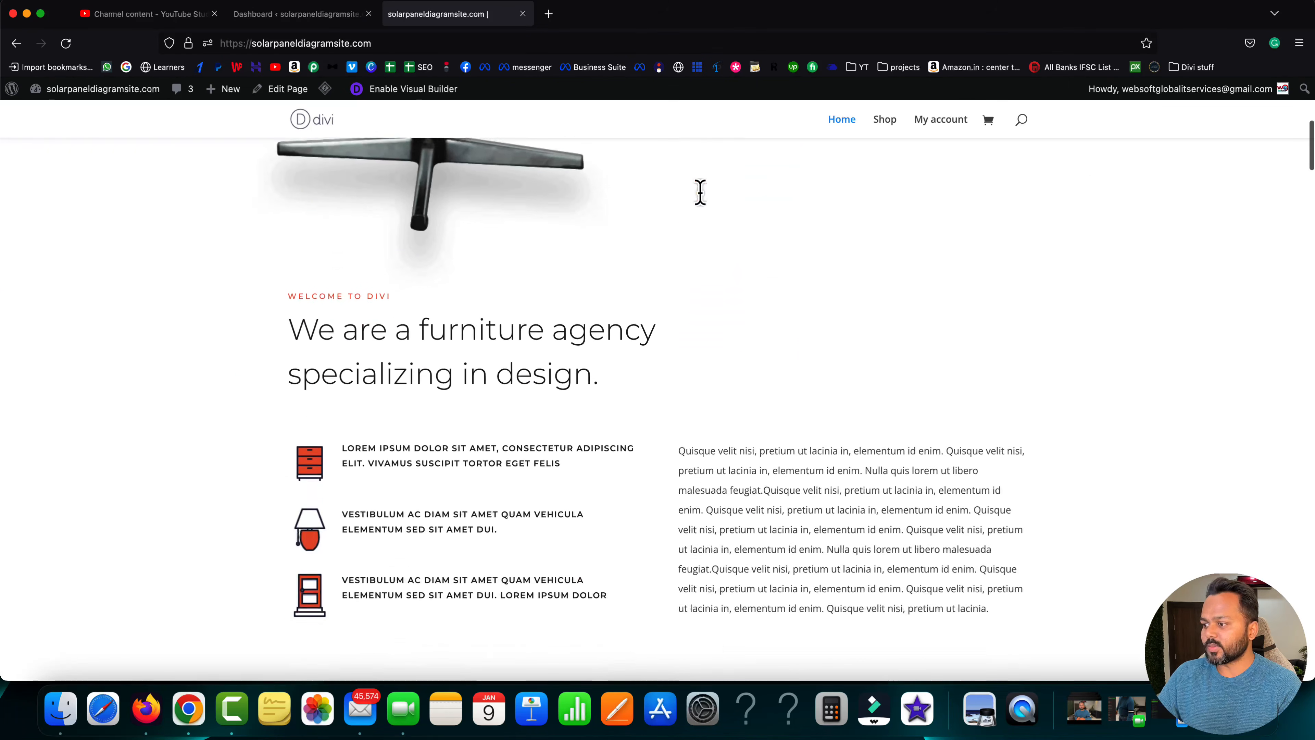
scroll(701, 196, down, 20)
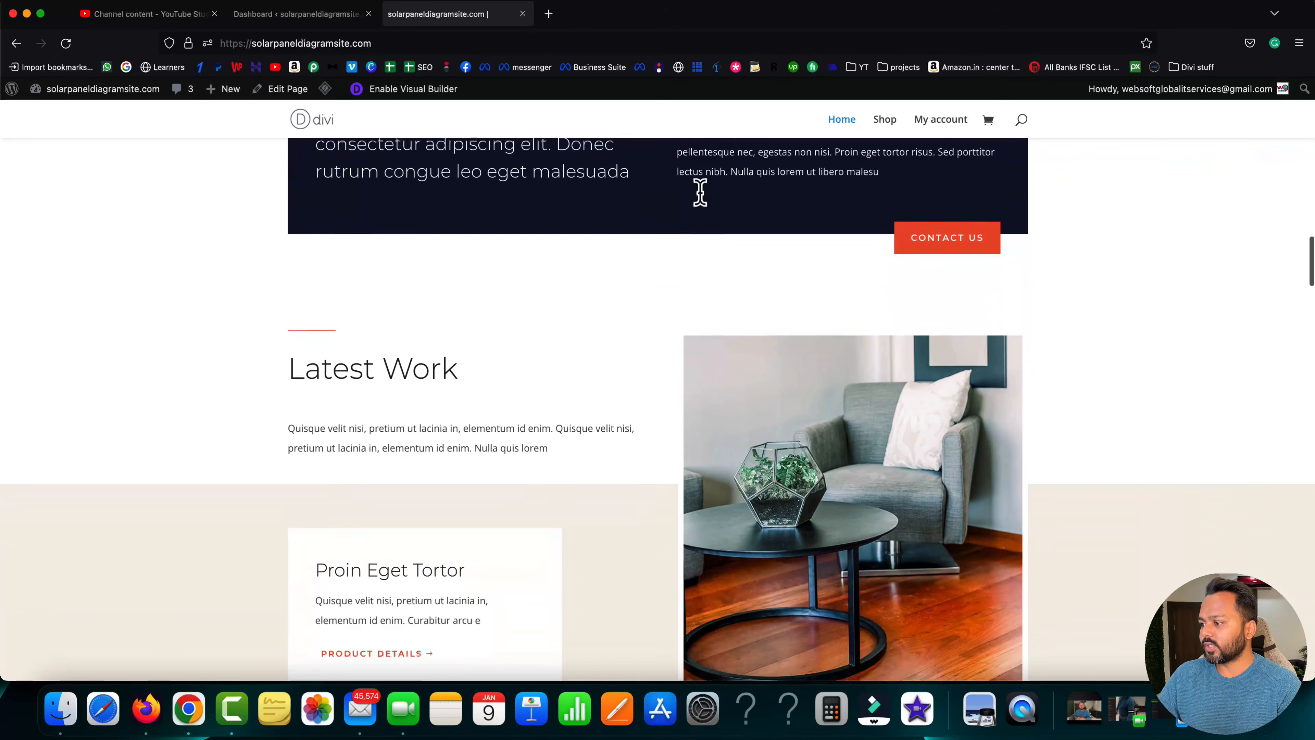
scroll(701, 199, down, 20)
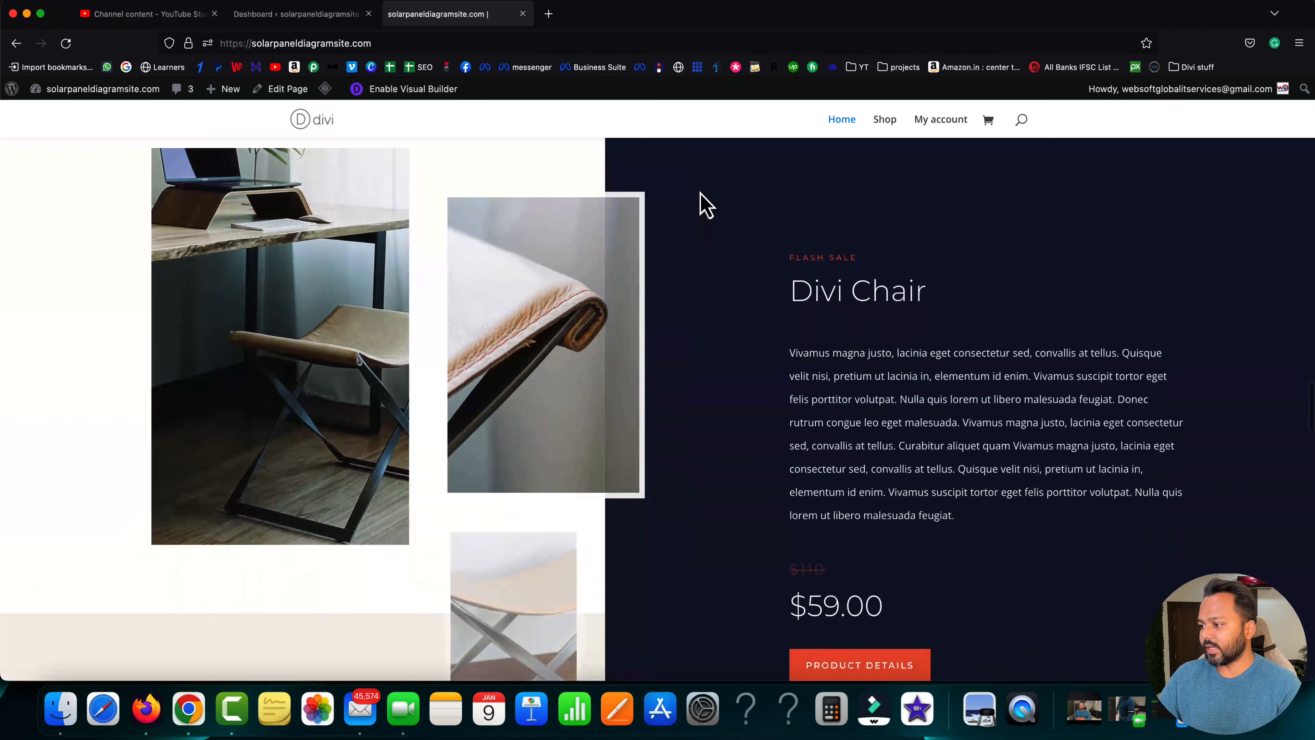
scroll(702, 204, up, 2)
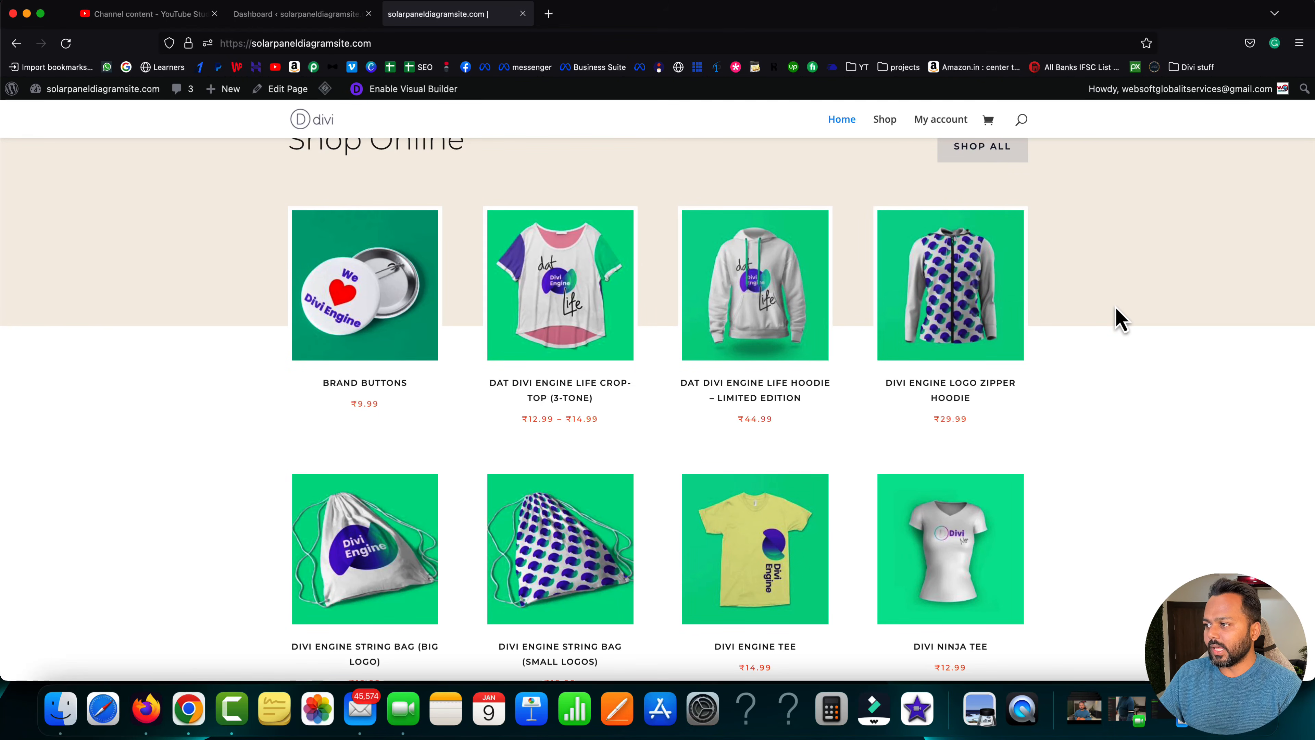
scroll(1116, 317, down, 3)
scroll(1115, 317, up, 2)
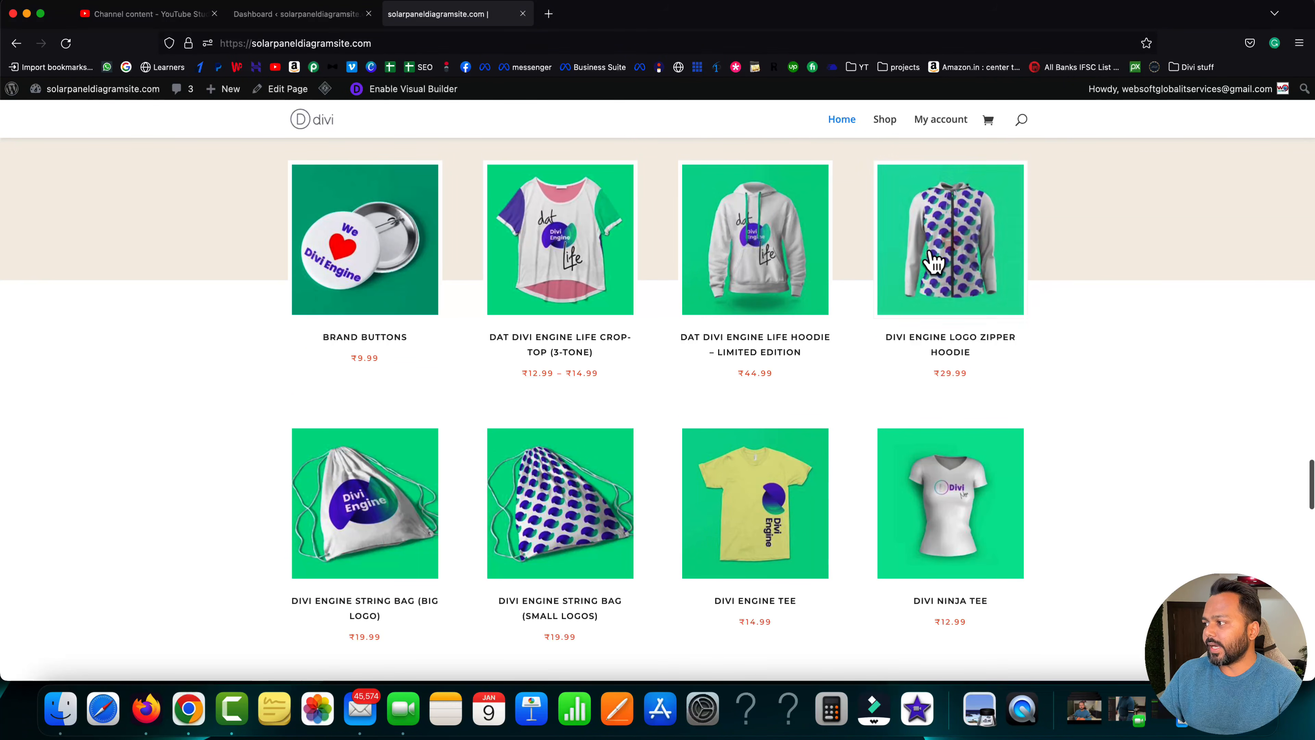
click(973, 298)
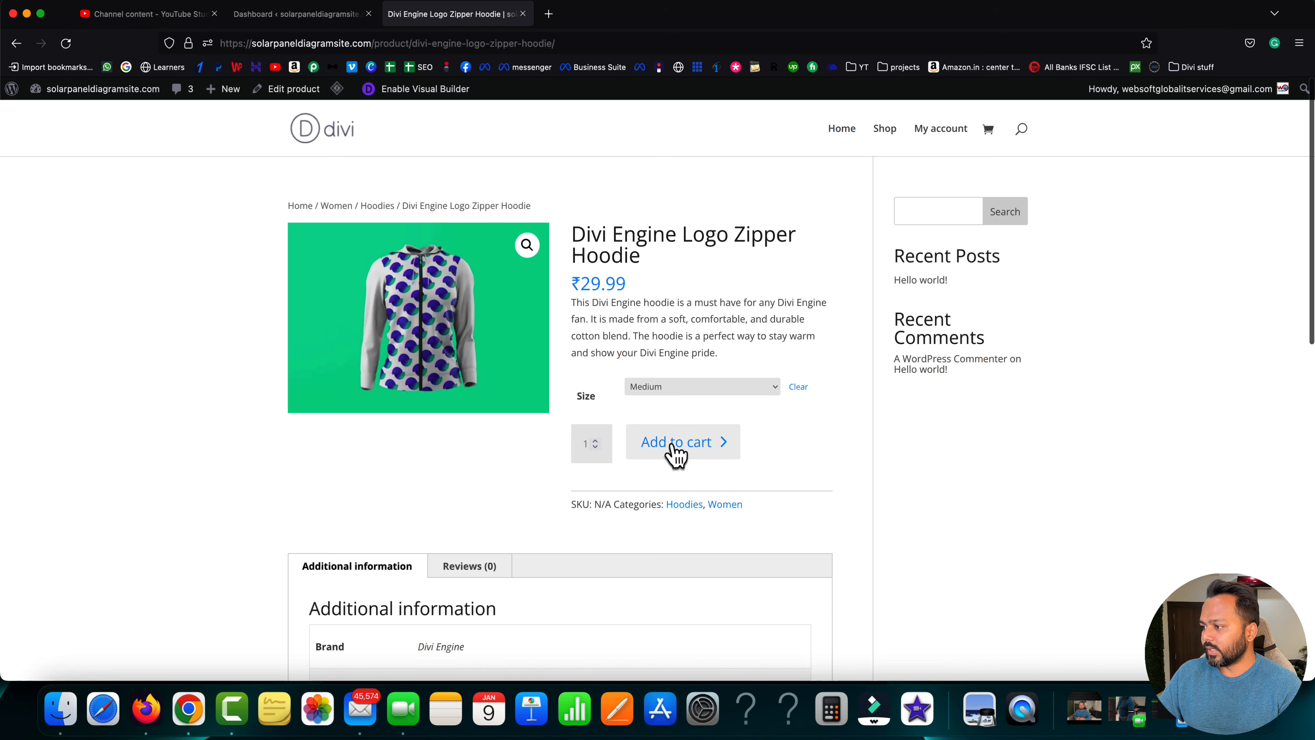
- Add the hoodie to the cart, view the cart, and proceed to checkout
click(675, 452)
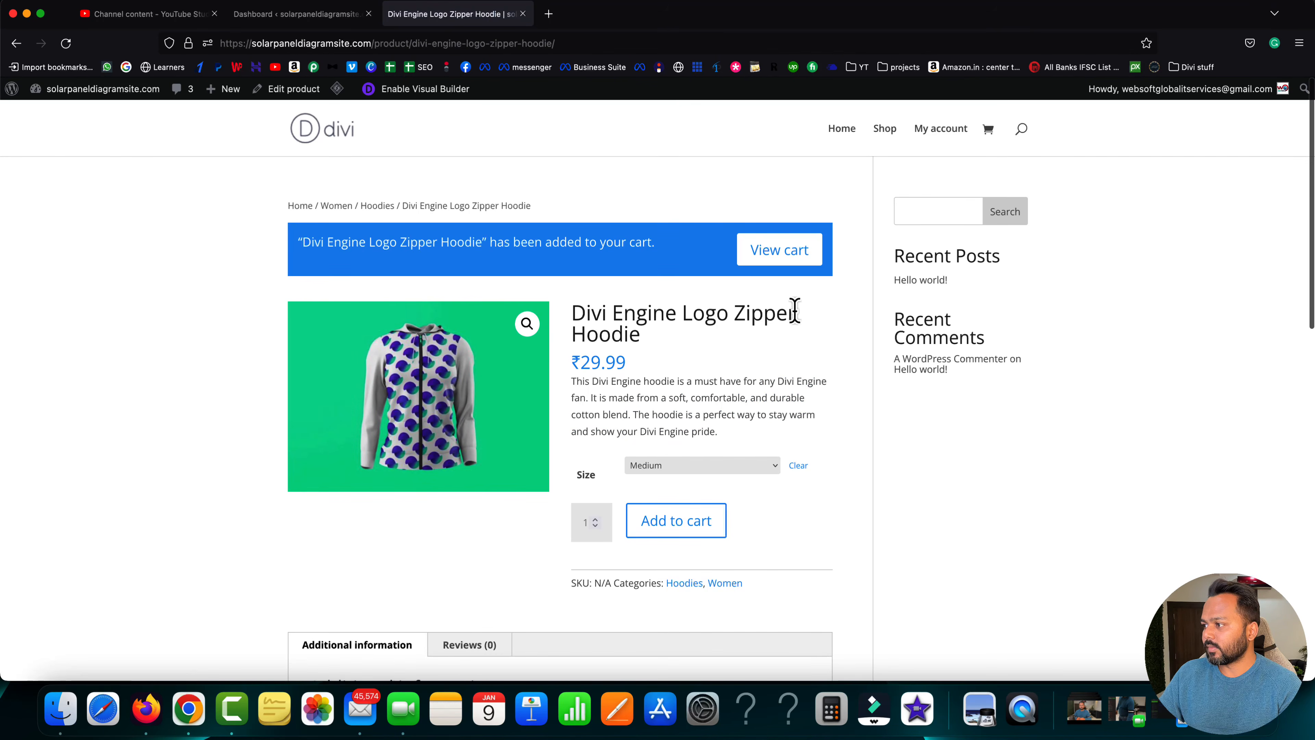
click(785, 258)
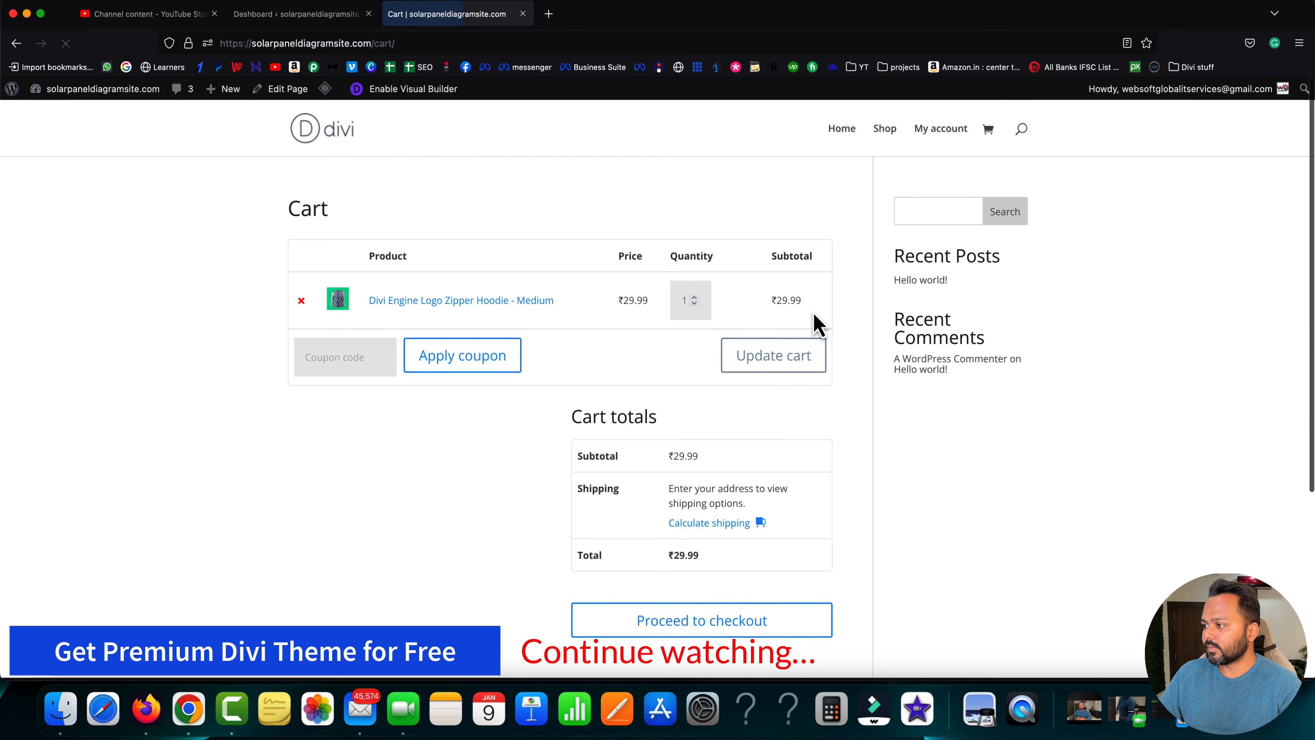
click(731, 628)
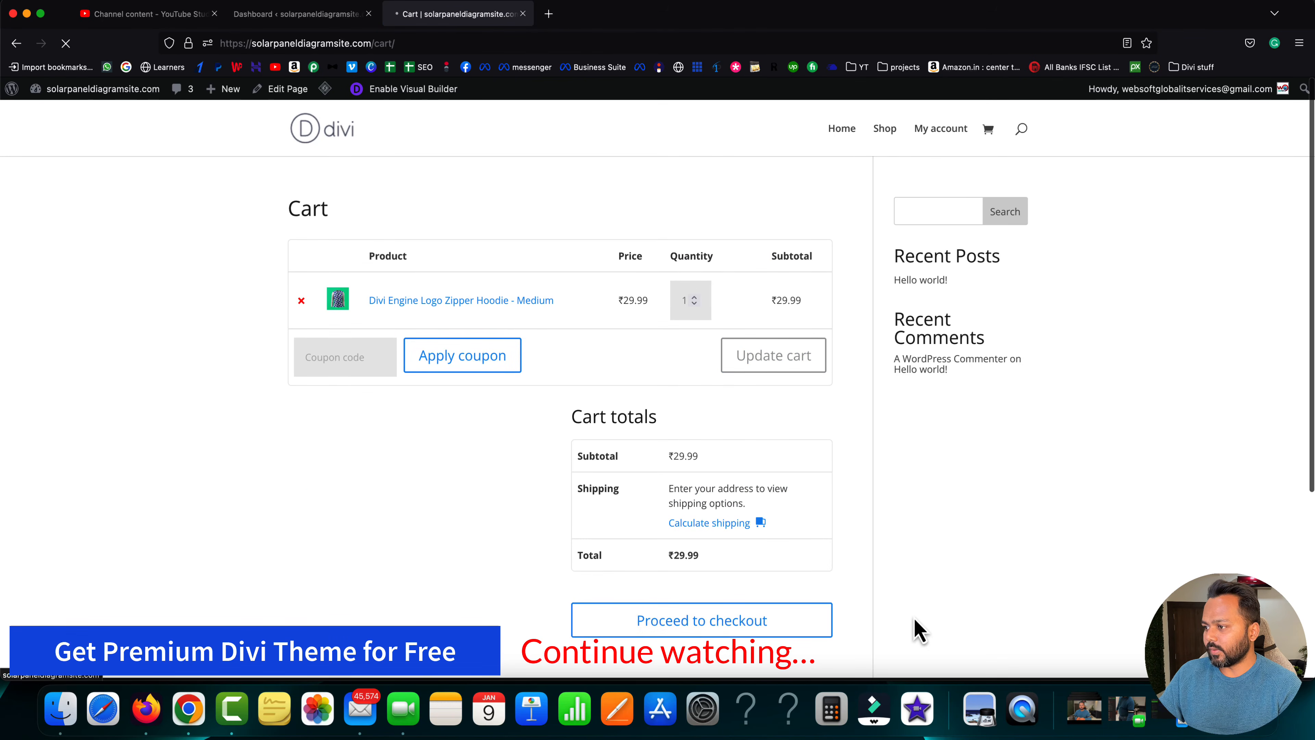
- Scroll to the Your order table and highlight the 'no available payment methods' notice
scroll(694, 500, down, 15)
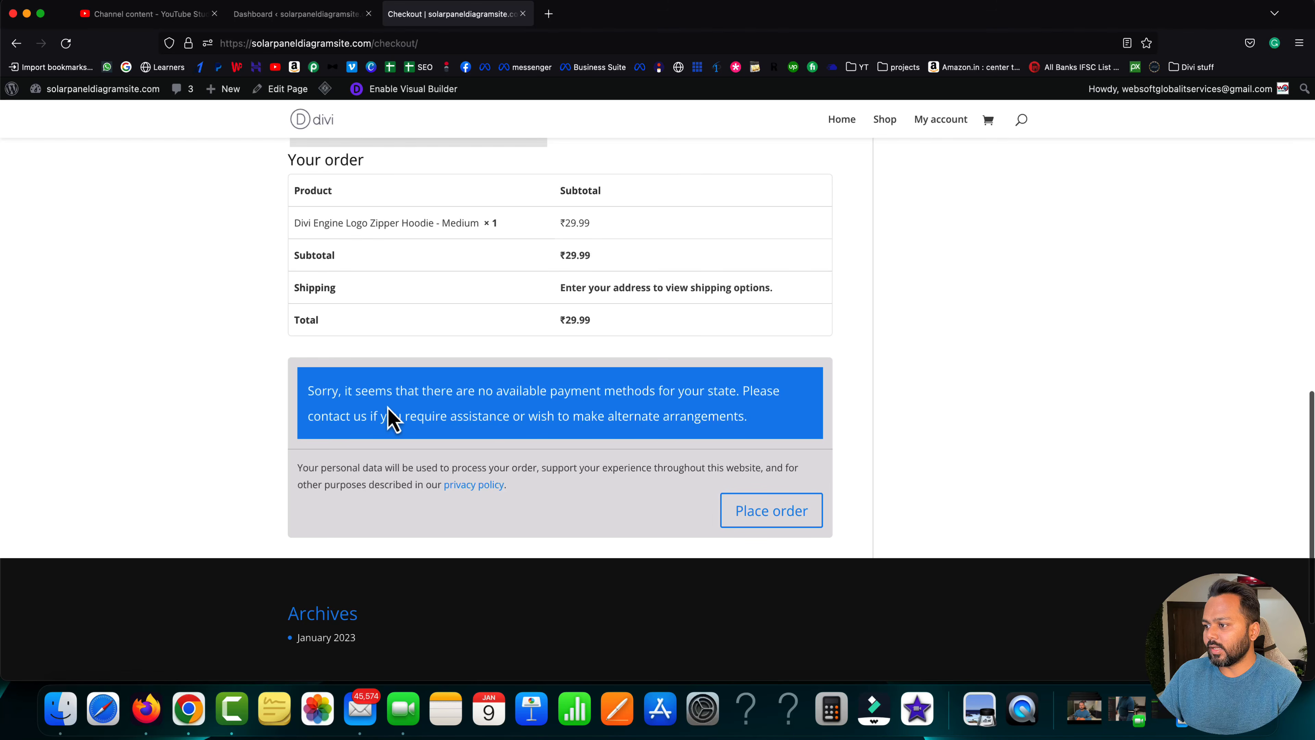
drag(308, 395, 737, 392)
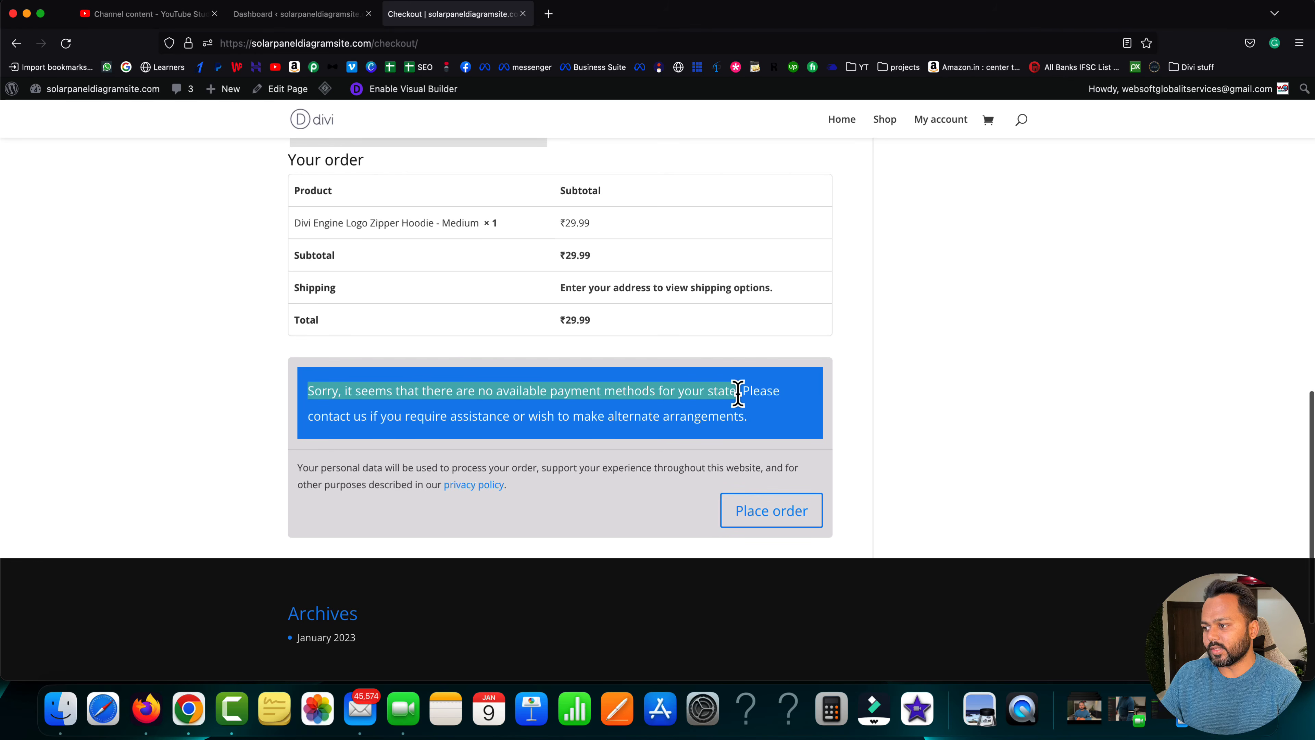
click(630, 420)
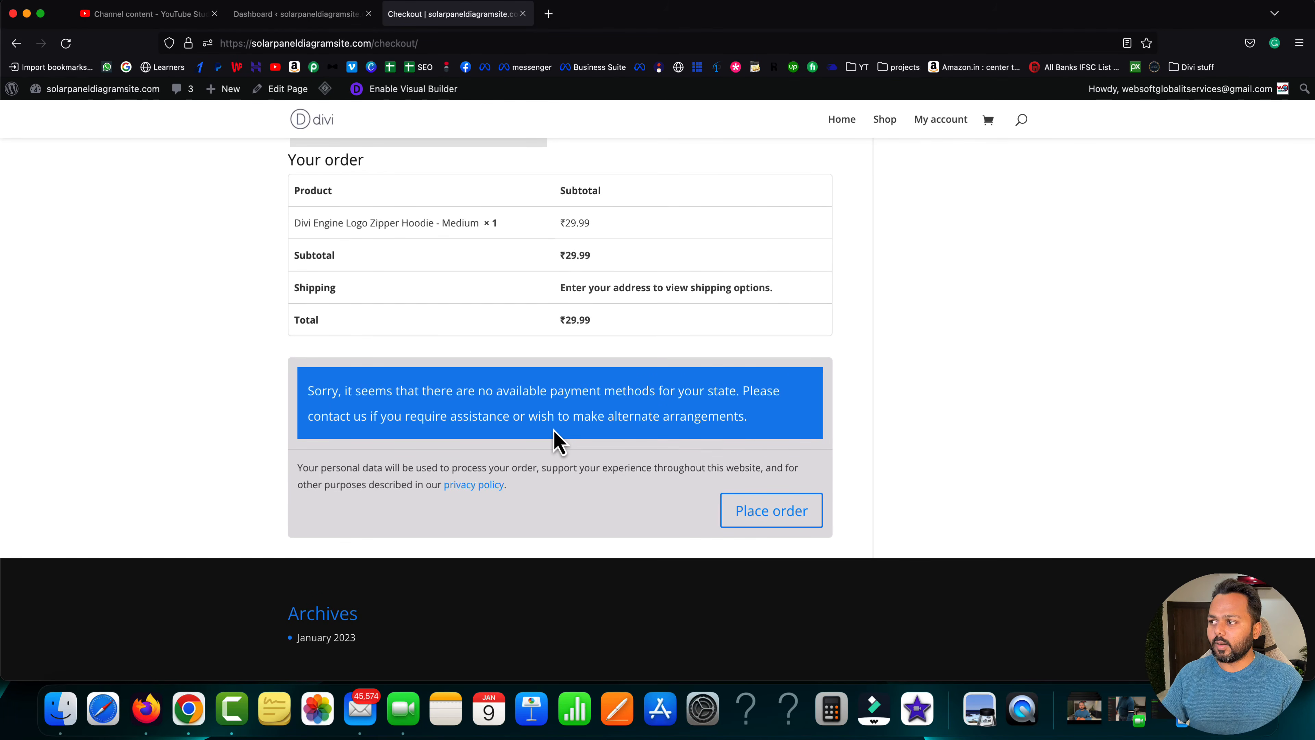
- Load razorpay.com in a new tab and go to its Sign Up page
click(548, 15)
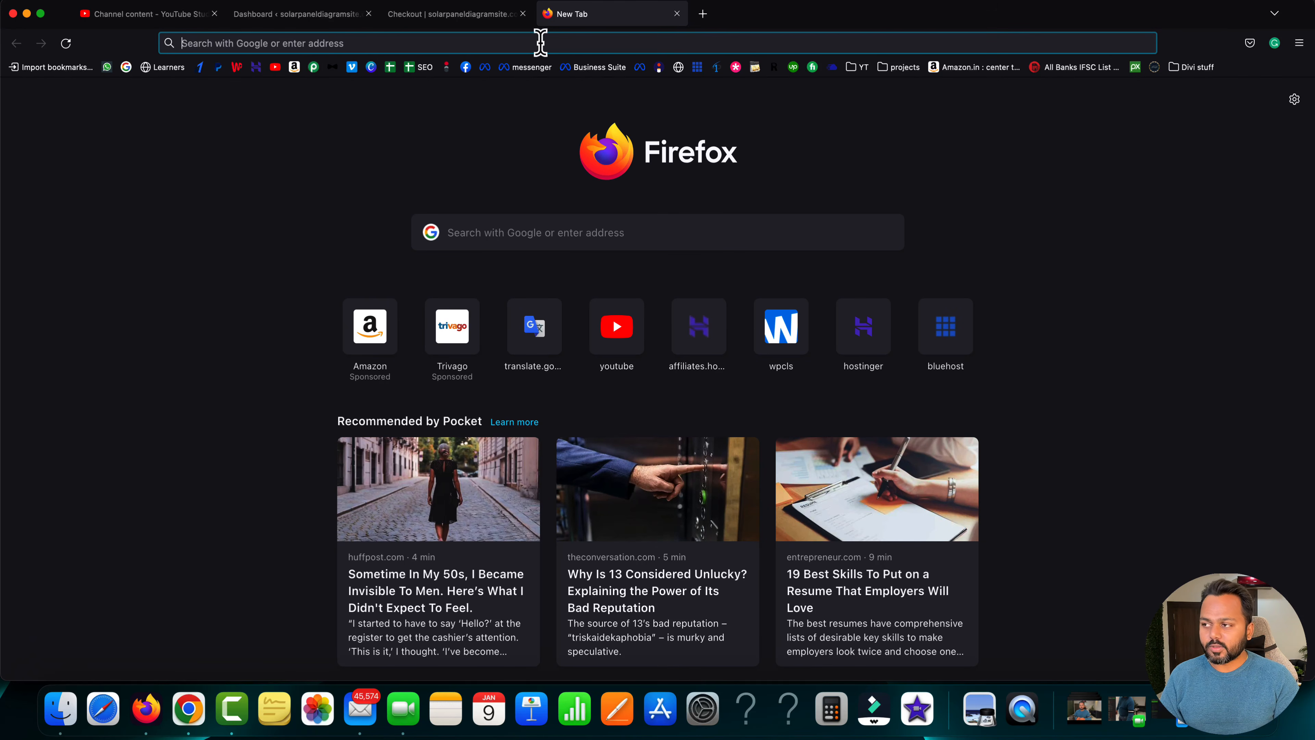
text(ra)
key(Return)
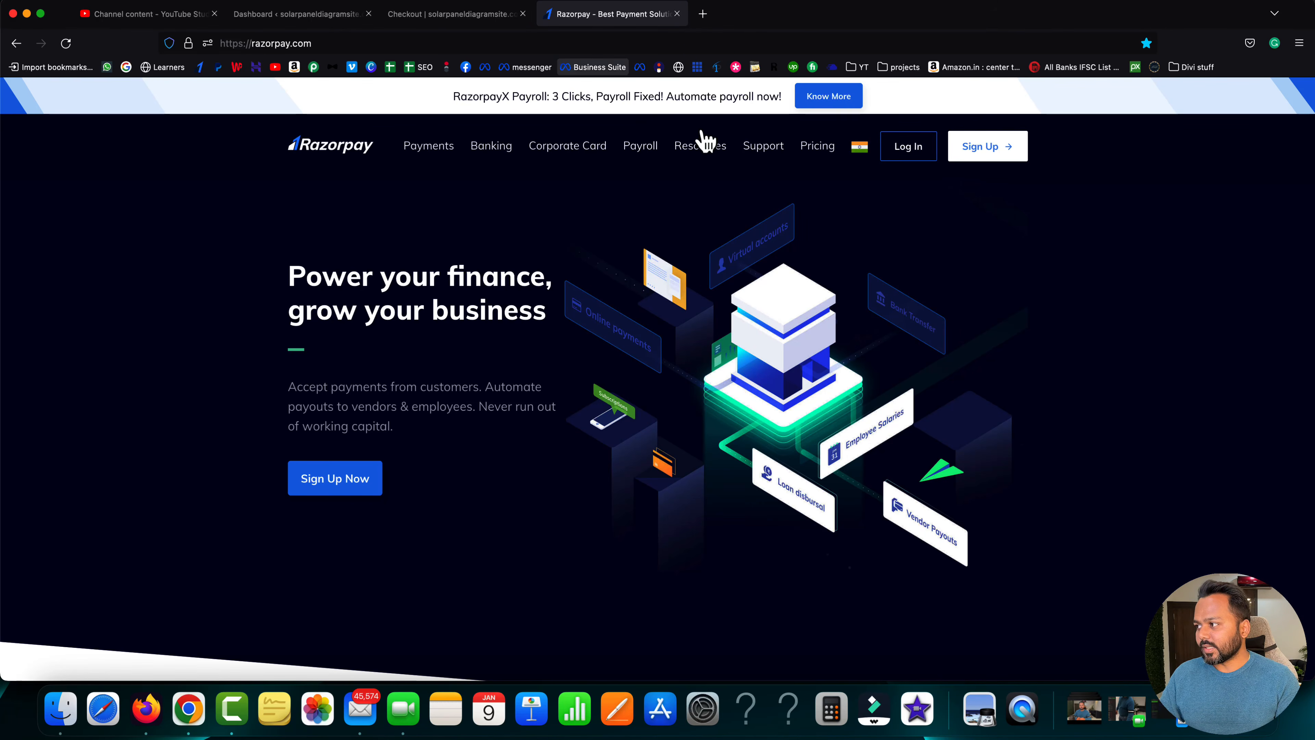
click(991, 153)
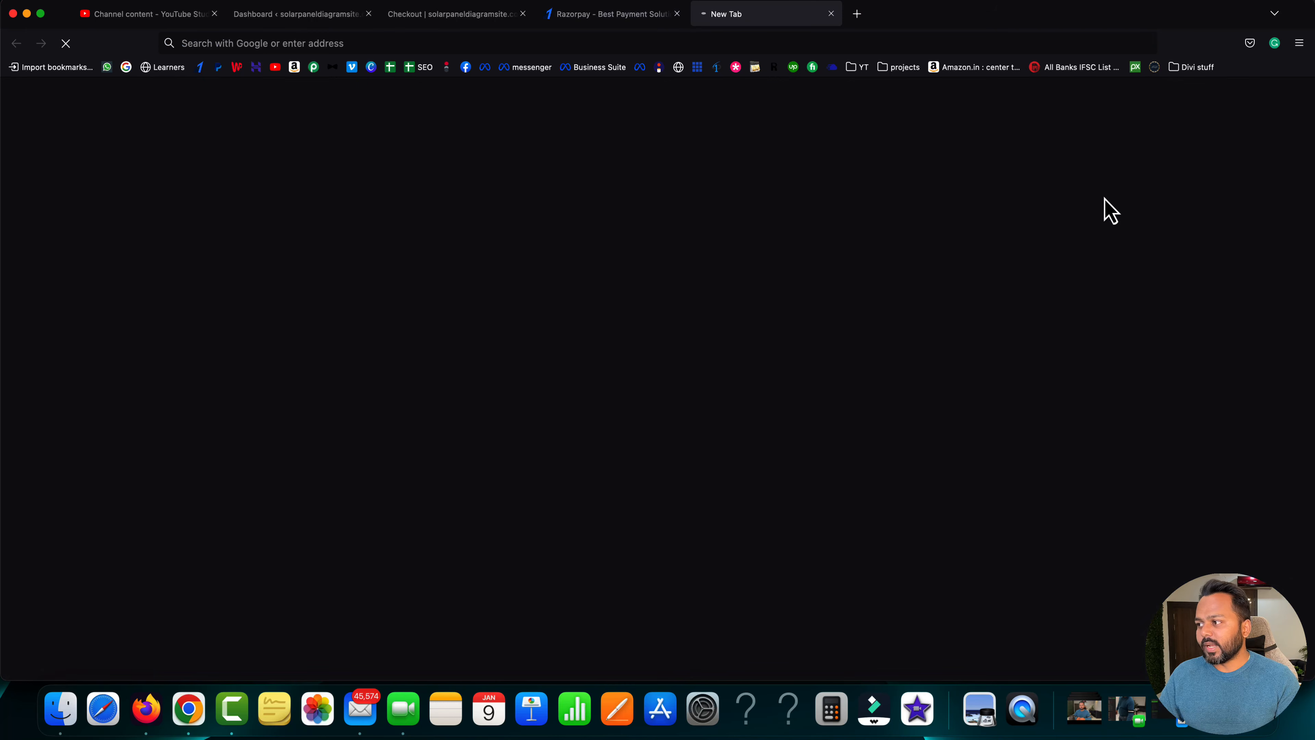
- Close the old Razorpay tab and reopen razorpay.com in another new tab
click(677, 14)
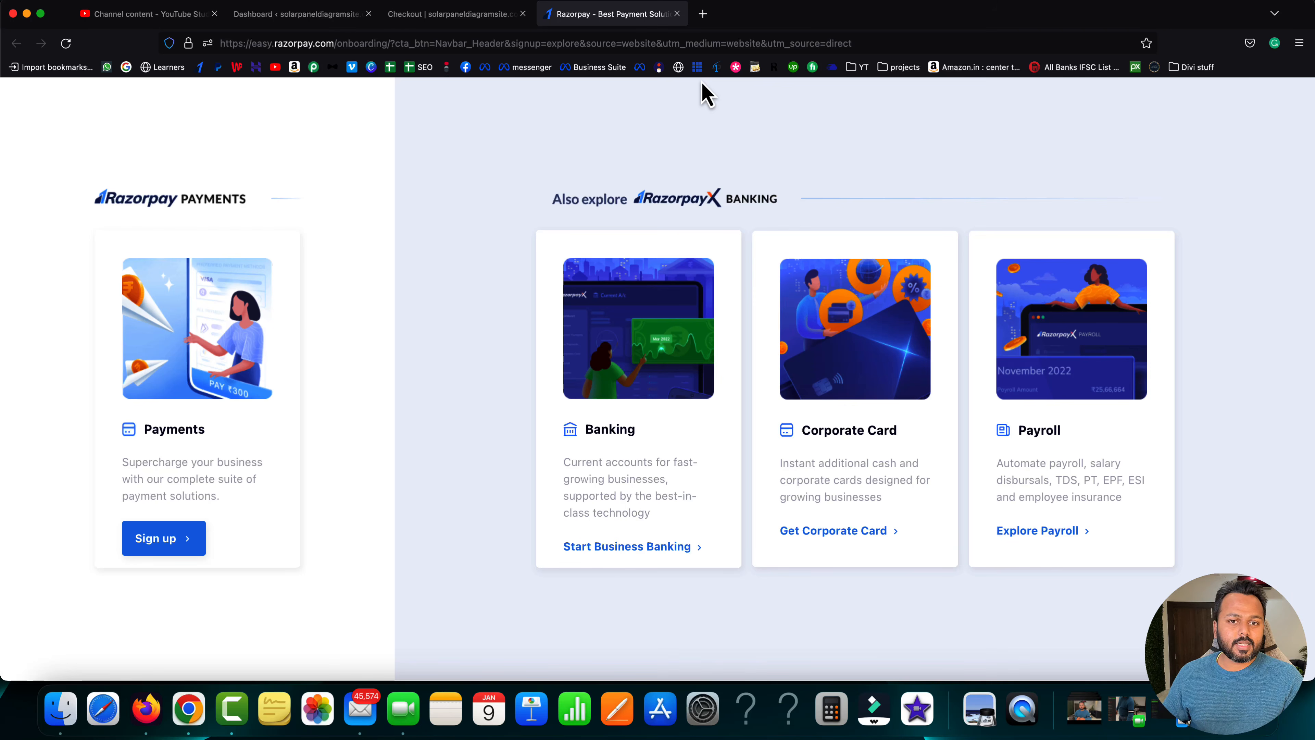
click(704, 14)
text(ra)
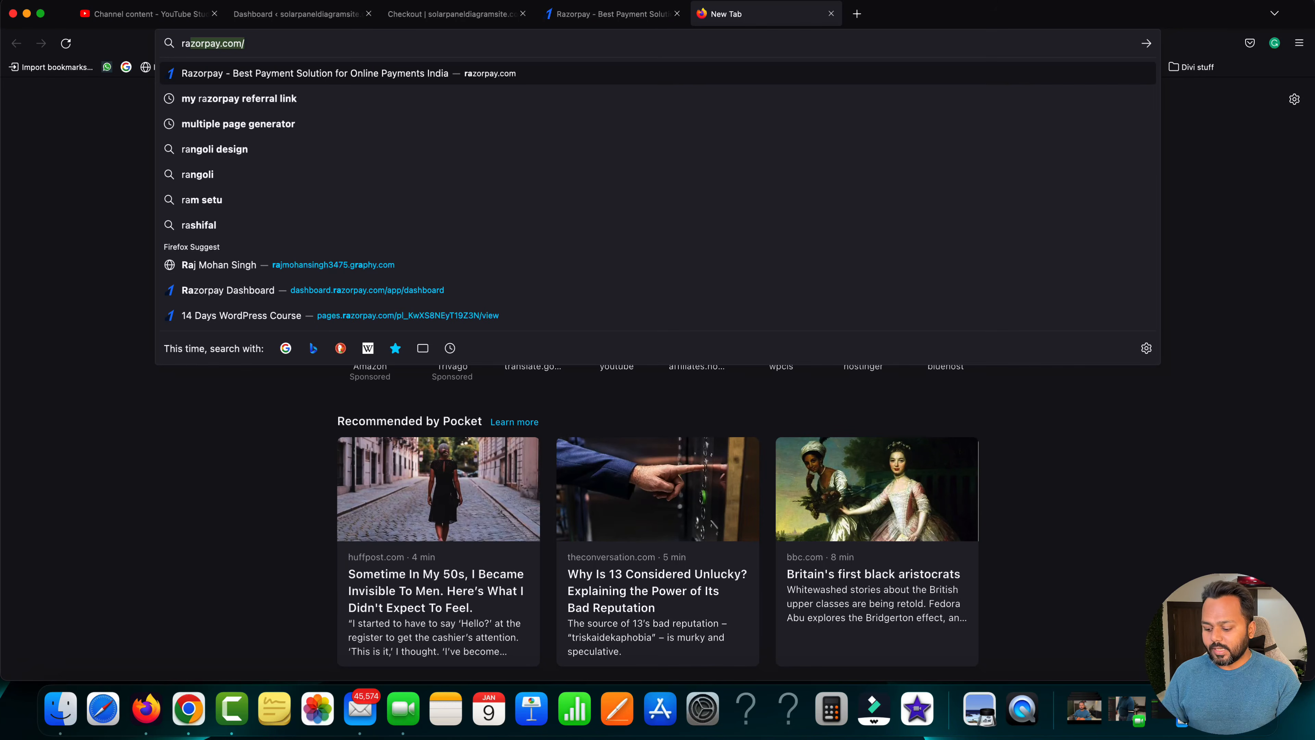
key(Return)
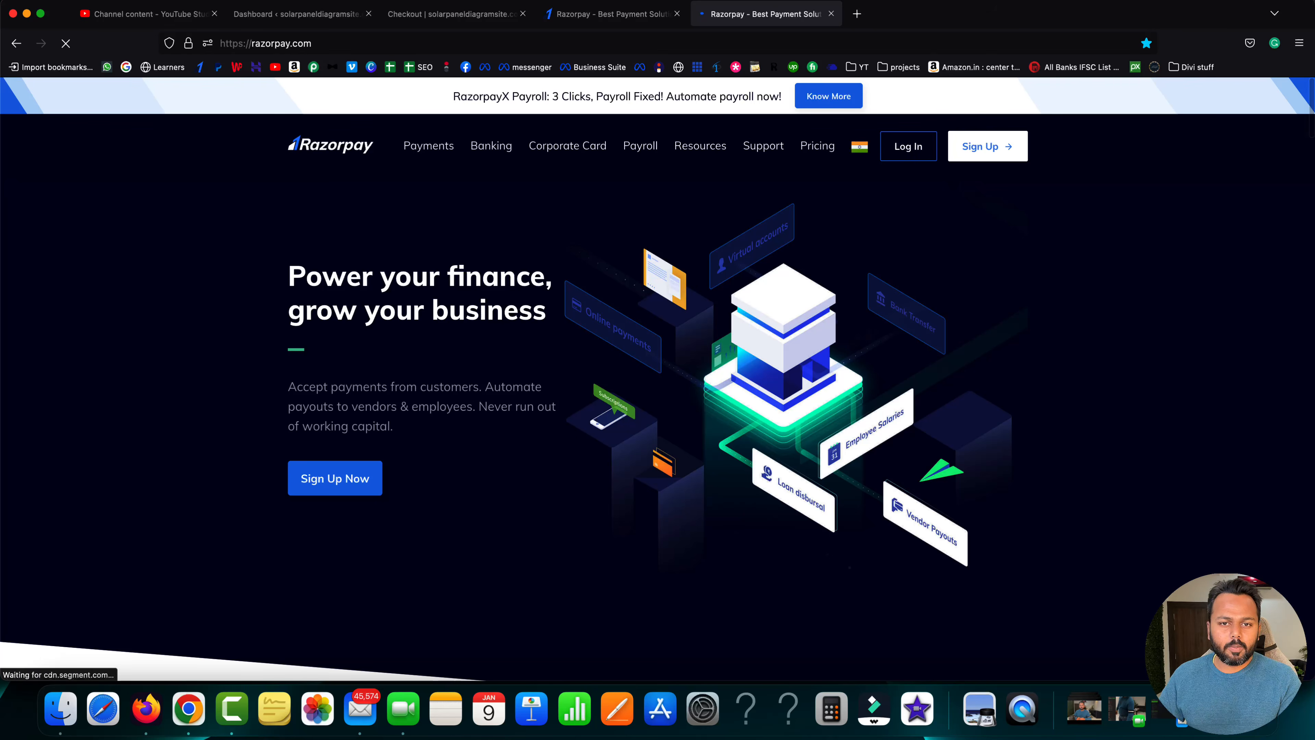
- Go to Razorpay's Payment Gateway product page from the Payments menu
mouse_move(720, 147)
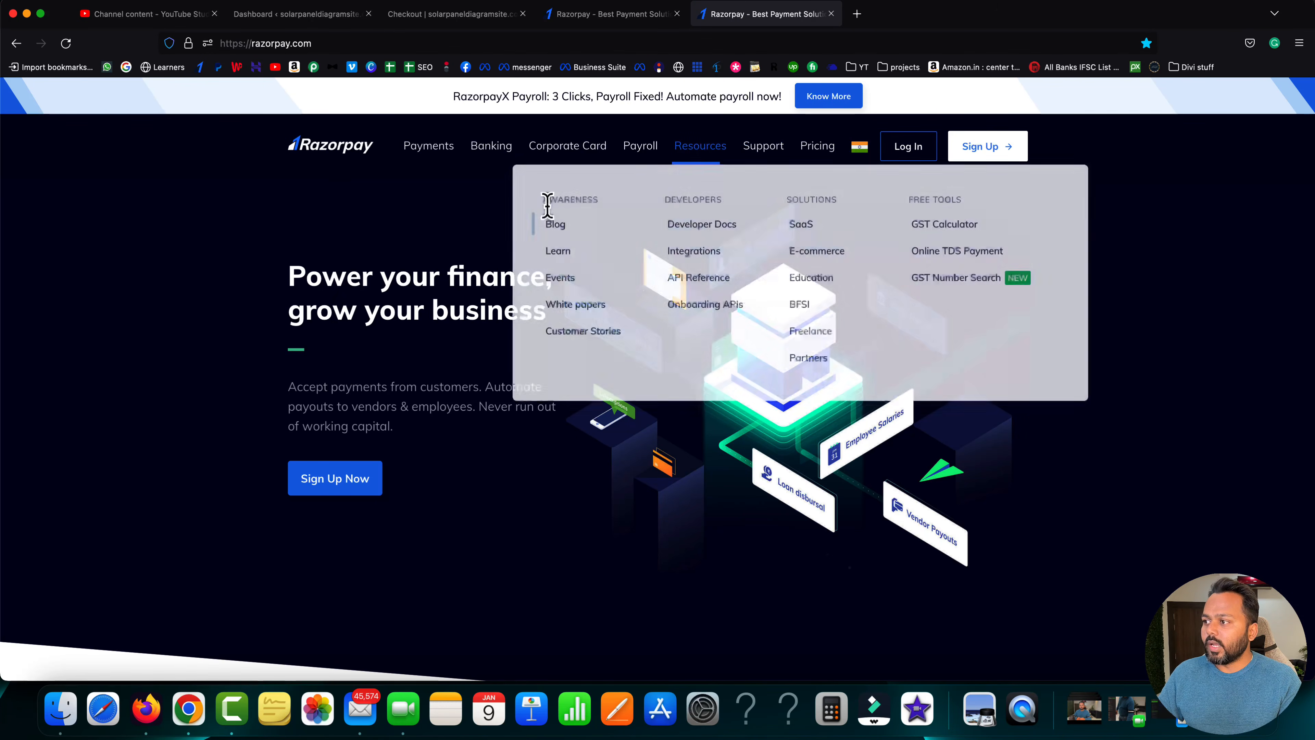
mouse_move(437, 156)
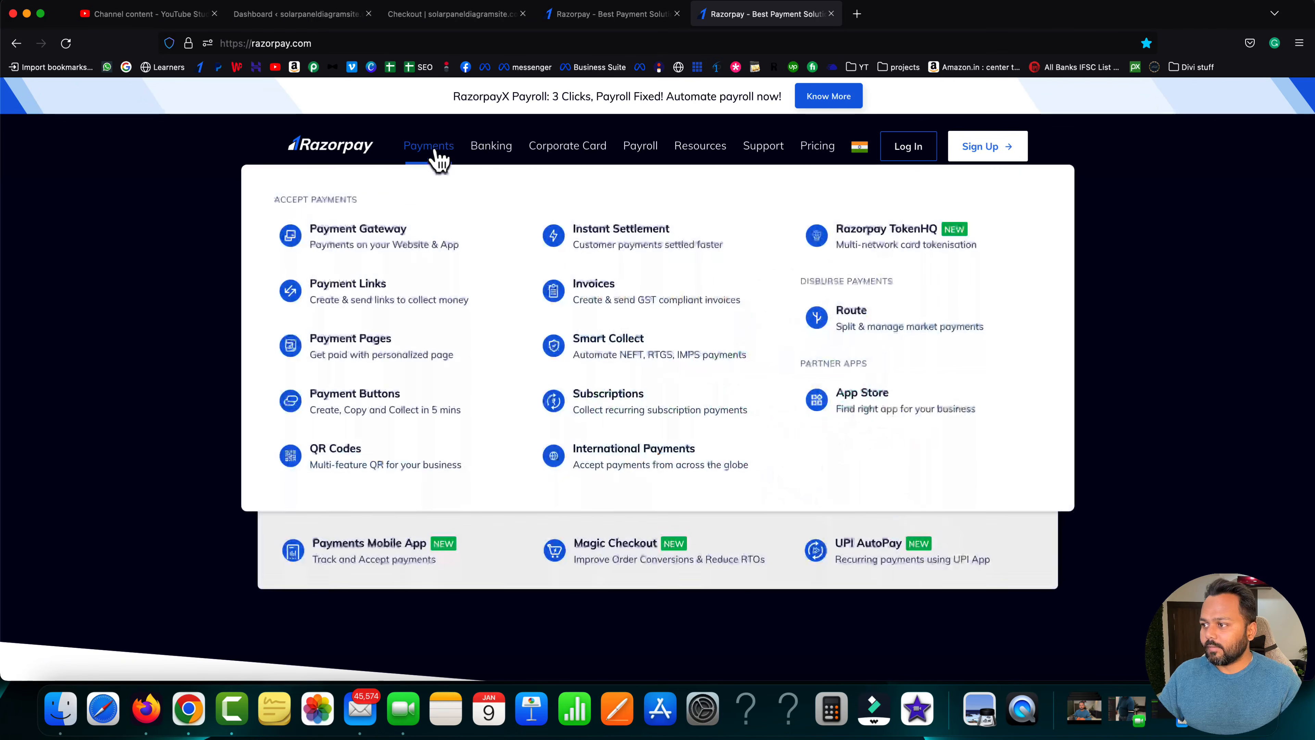
click(357, 242)
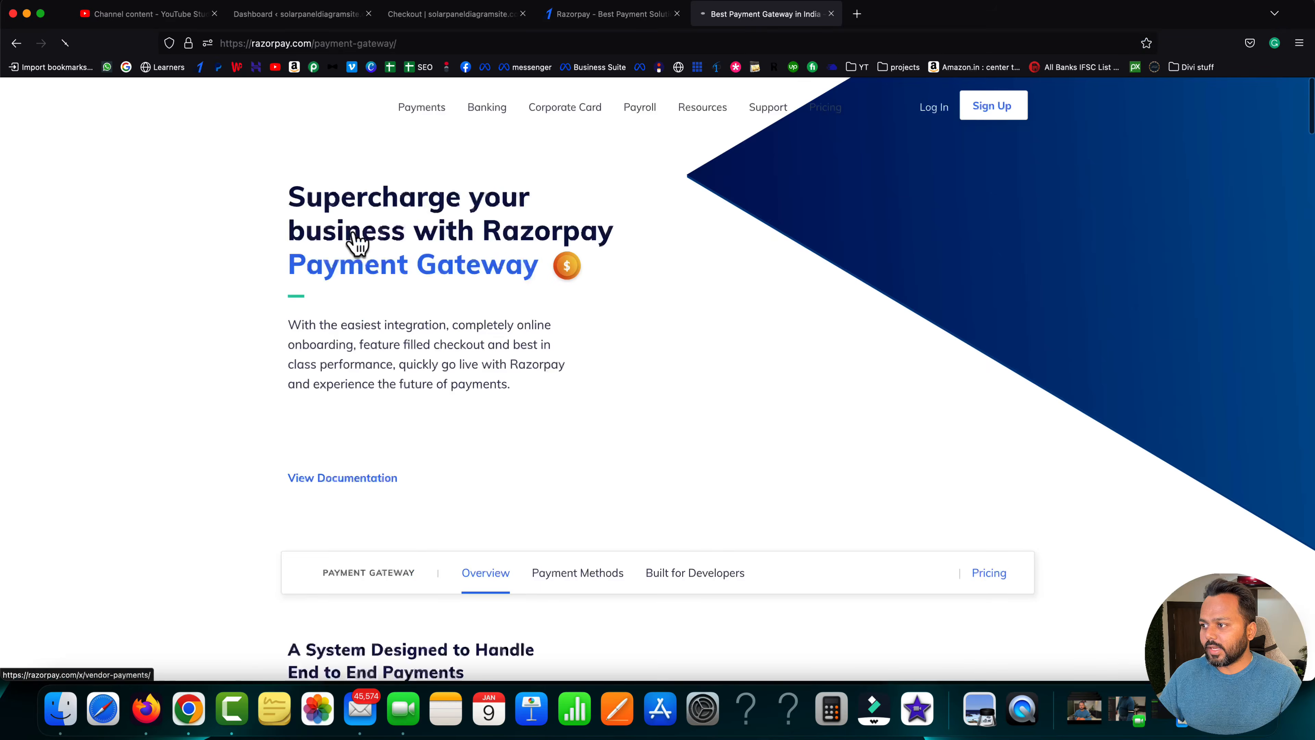
- Open Pricing for Payments in a new tab and highlight the Standard Plan's 2% fee
mouse_move(828, 120)
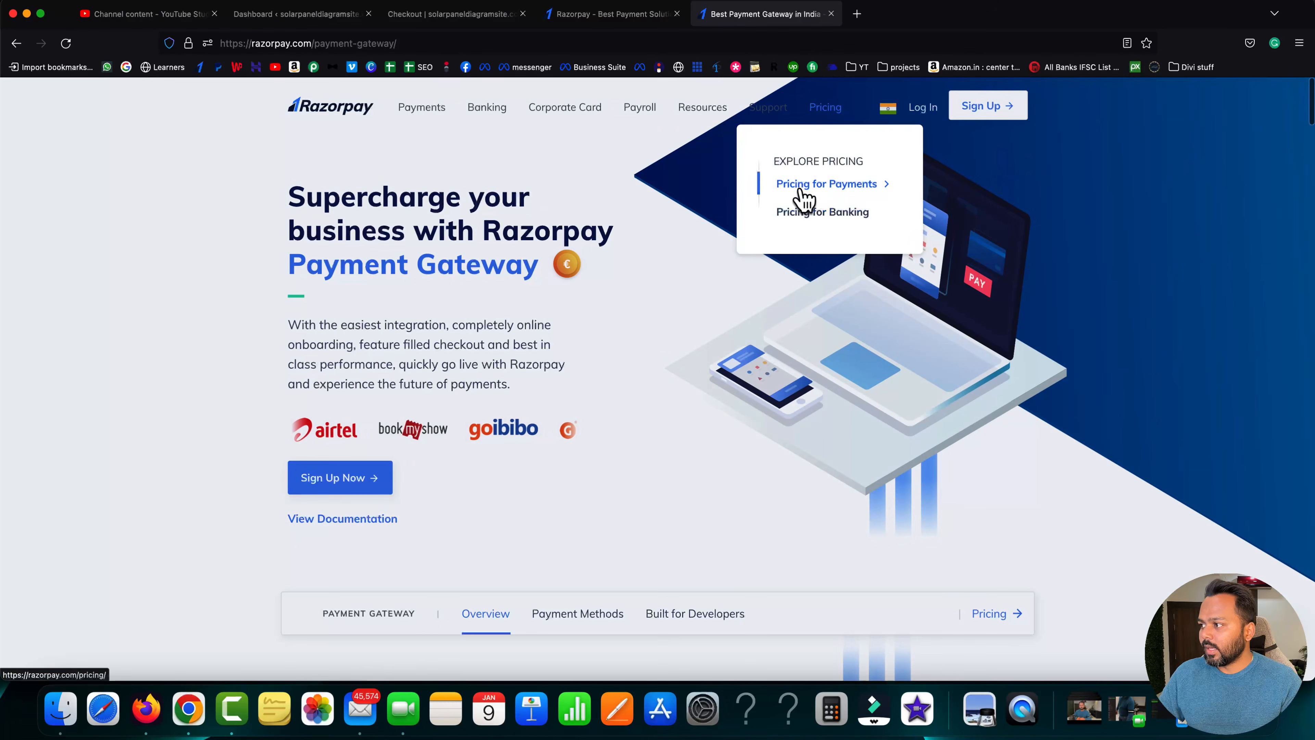
click(801, 191)
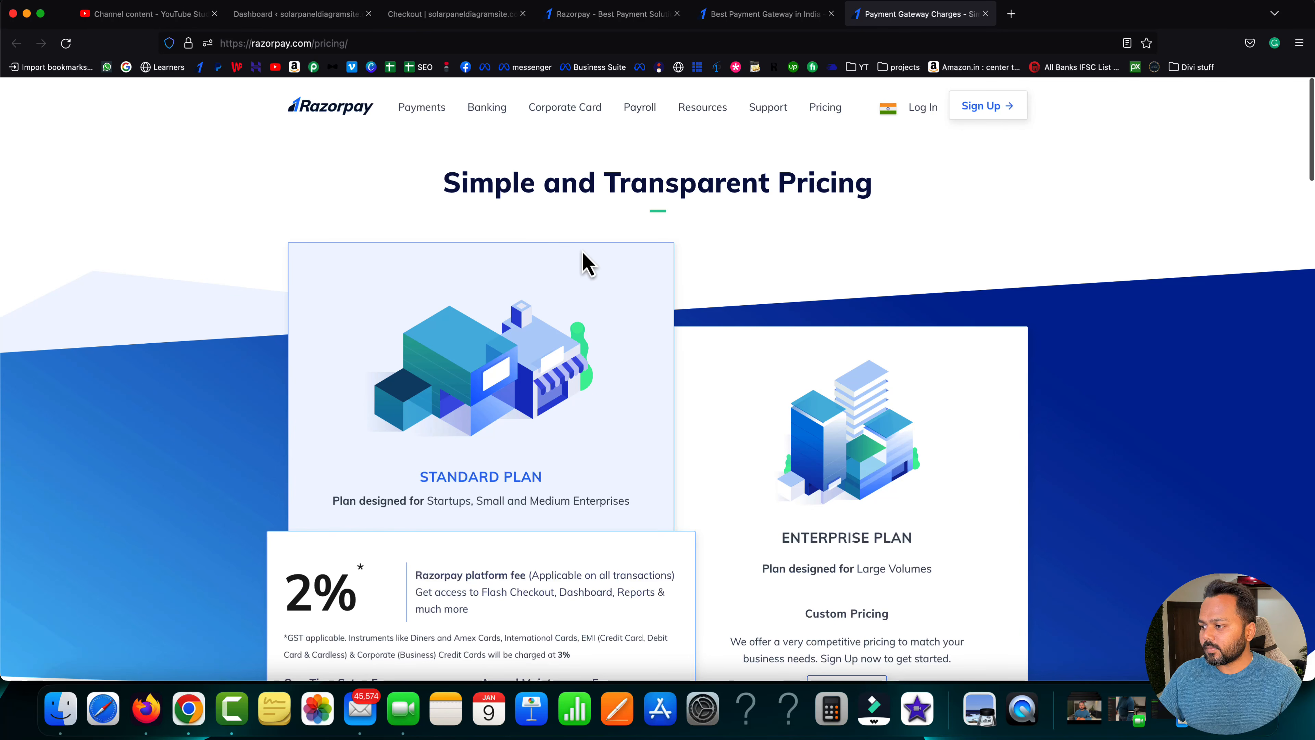
scroll(584, 261, down, 5)
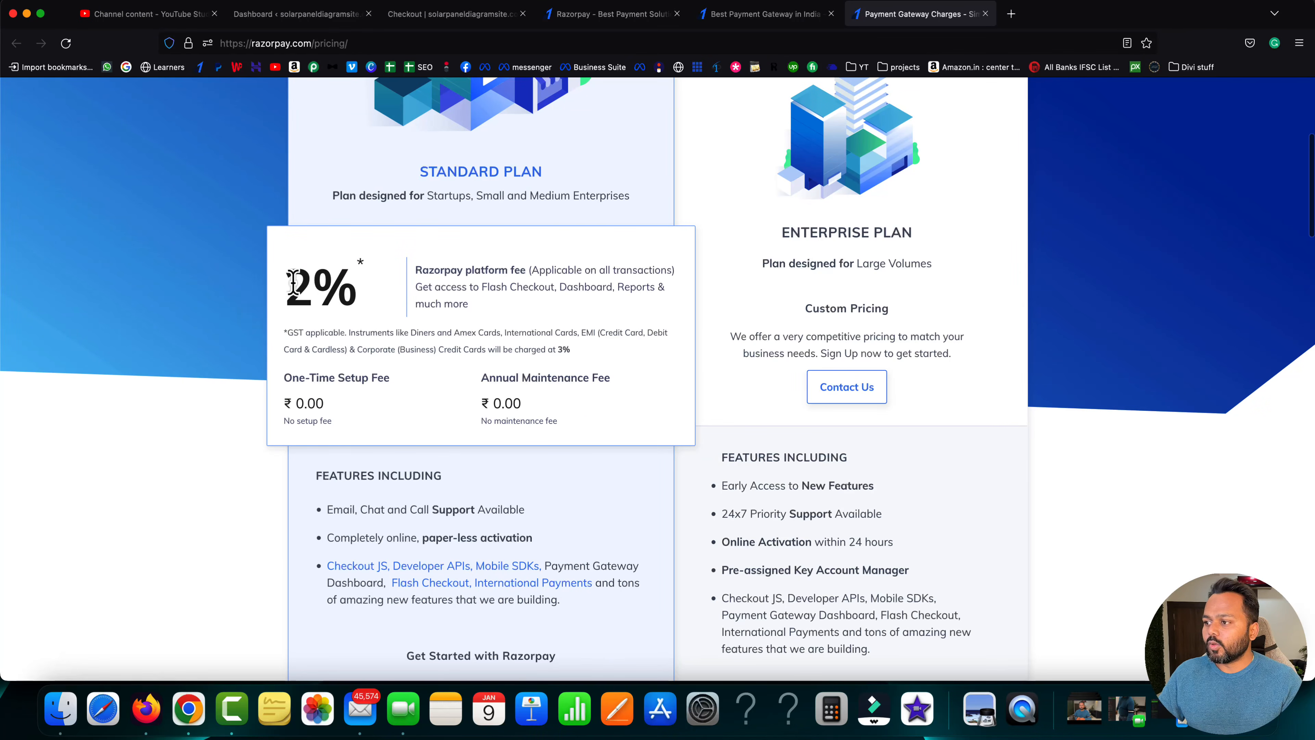
drag(287, 284, 359, 291)
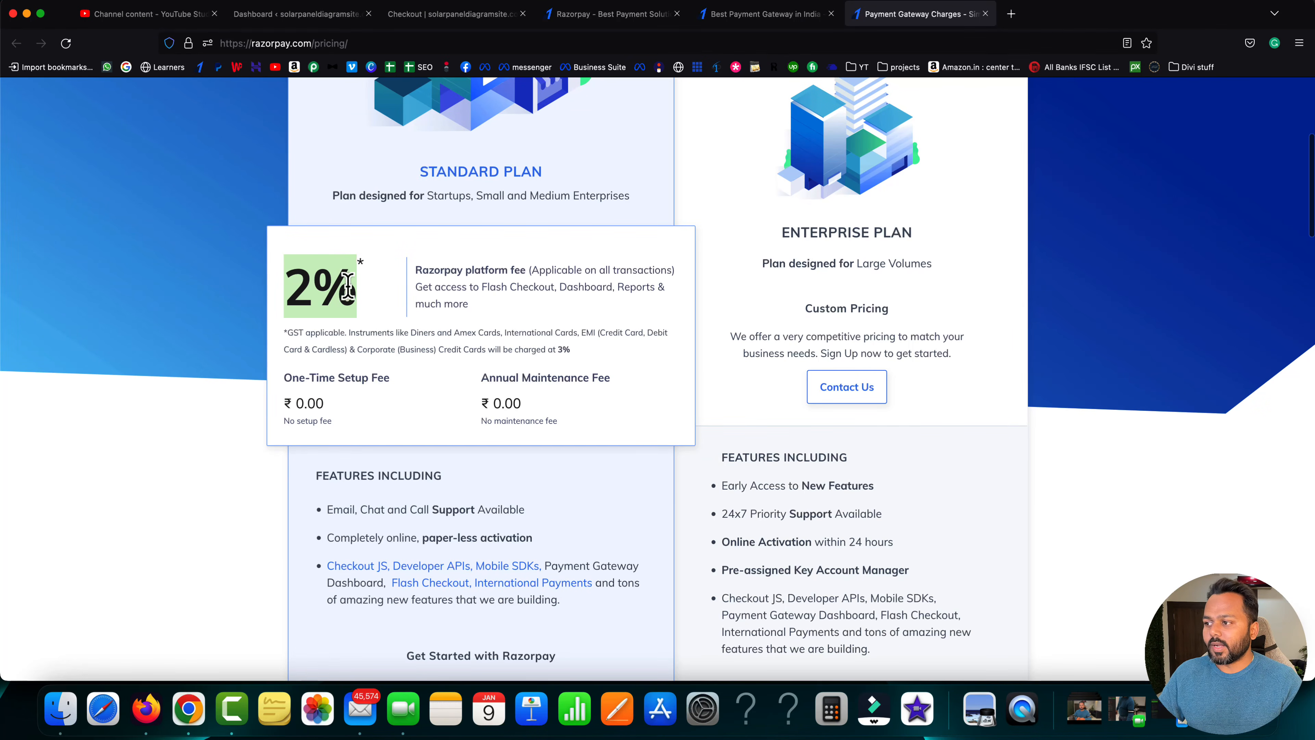
click(364, 300)
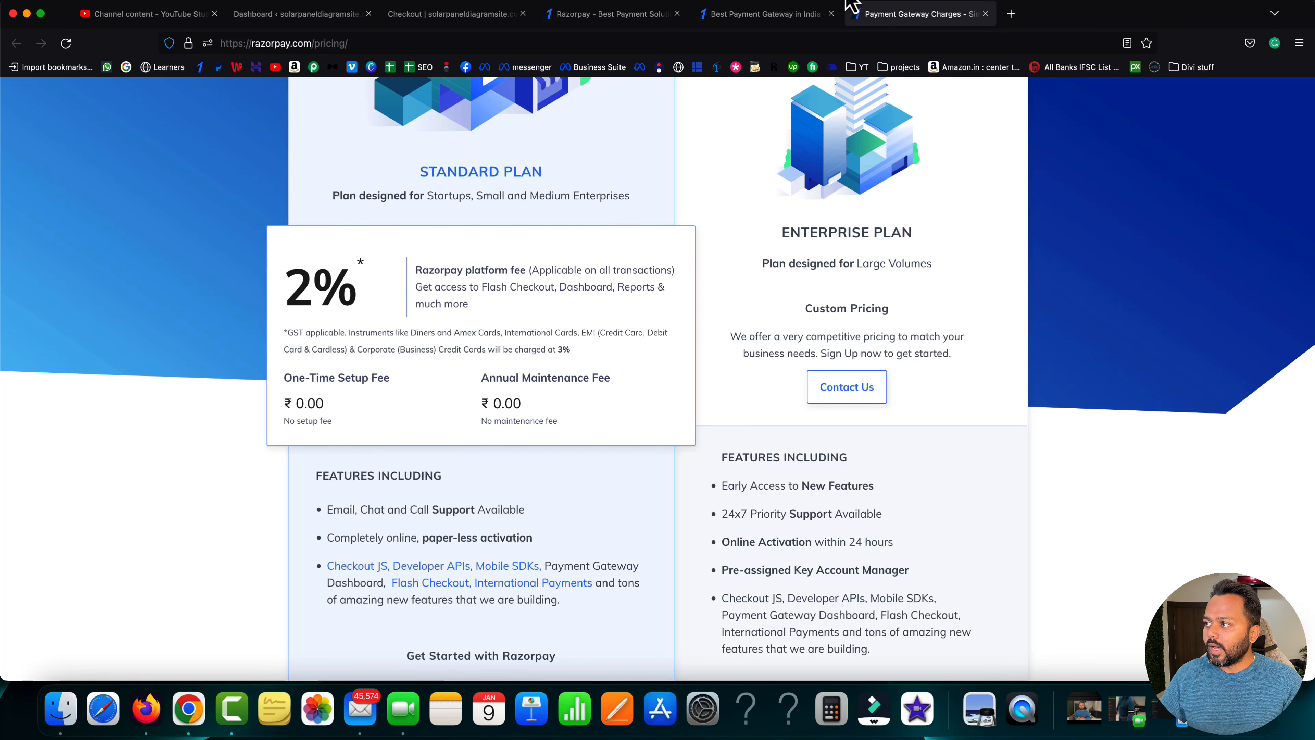
click(793, 14)
- Return to the sign-up options tab and start the Razorpay Payments sign-up
click(624, 14)
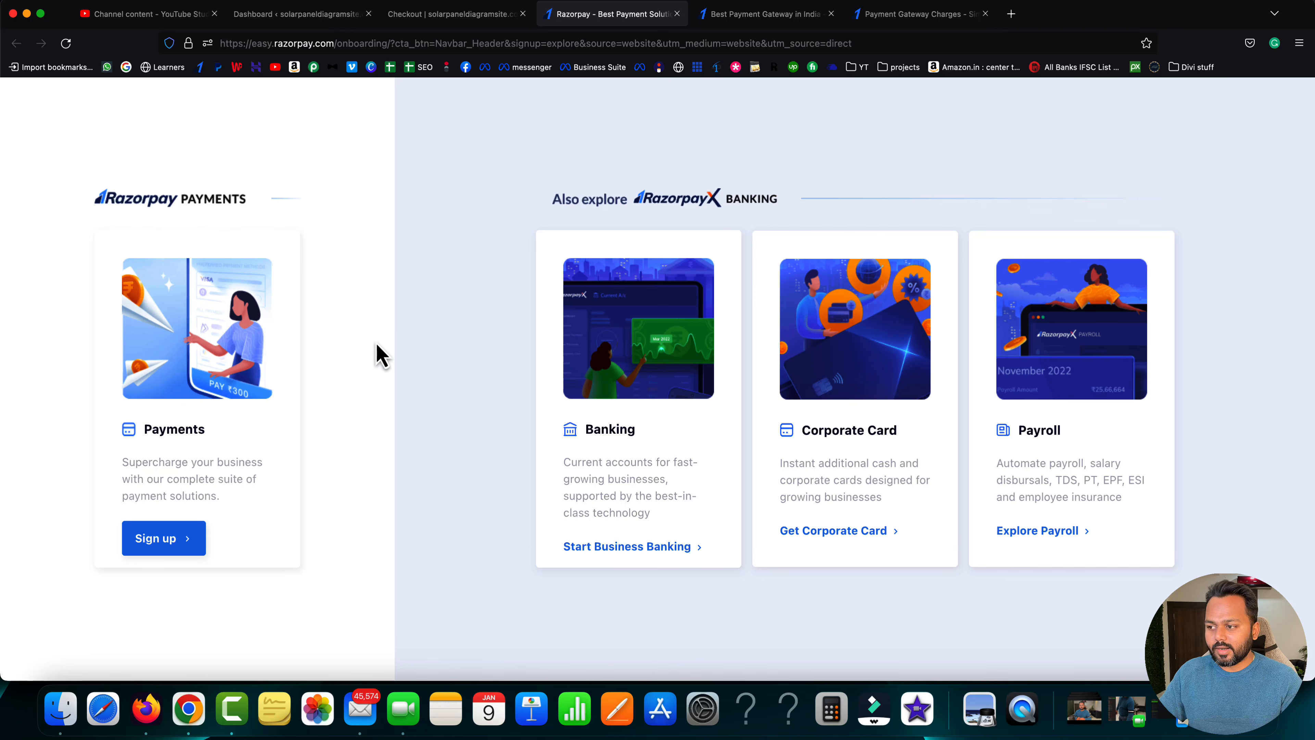
click(162, 544)
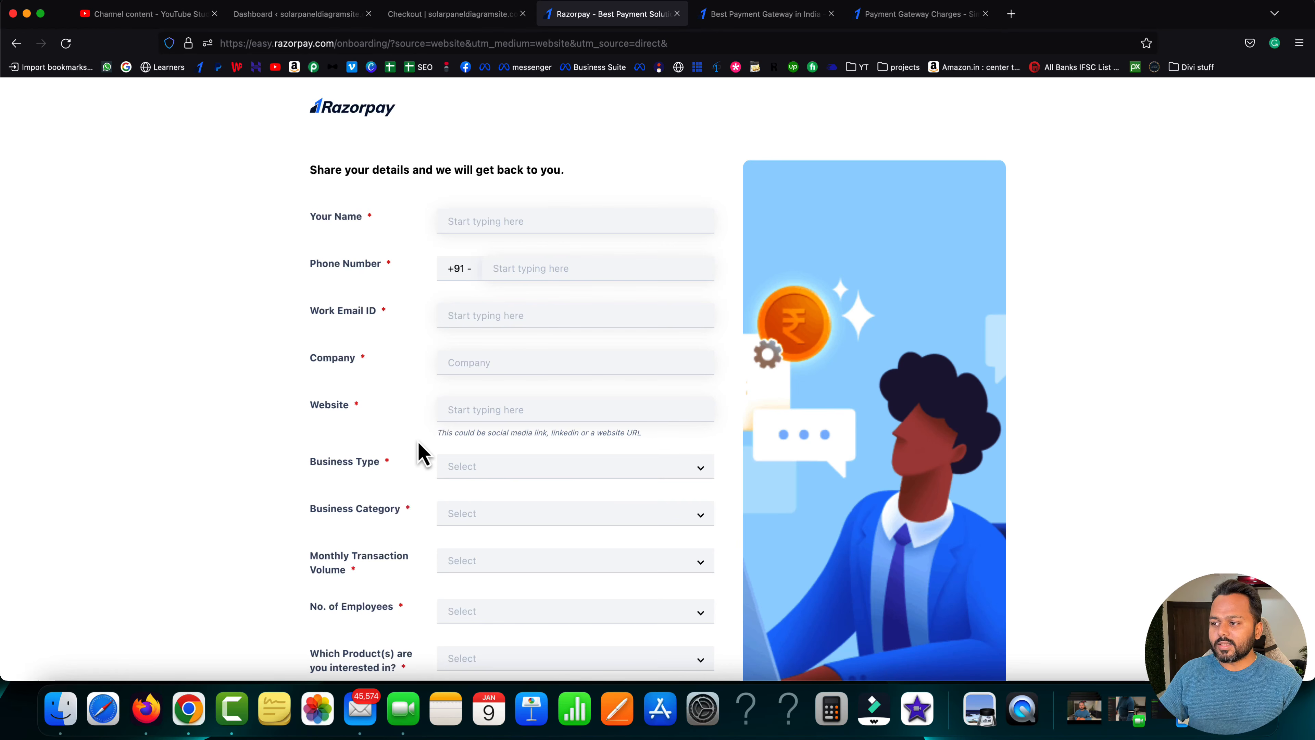
- Change the Business Type from Individual to Registered, then close the 'Best Payment Gateway in India' tab
scroll(420, 454, down, 3)
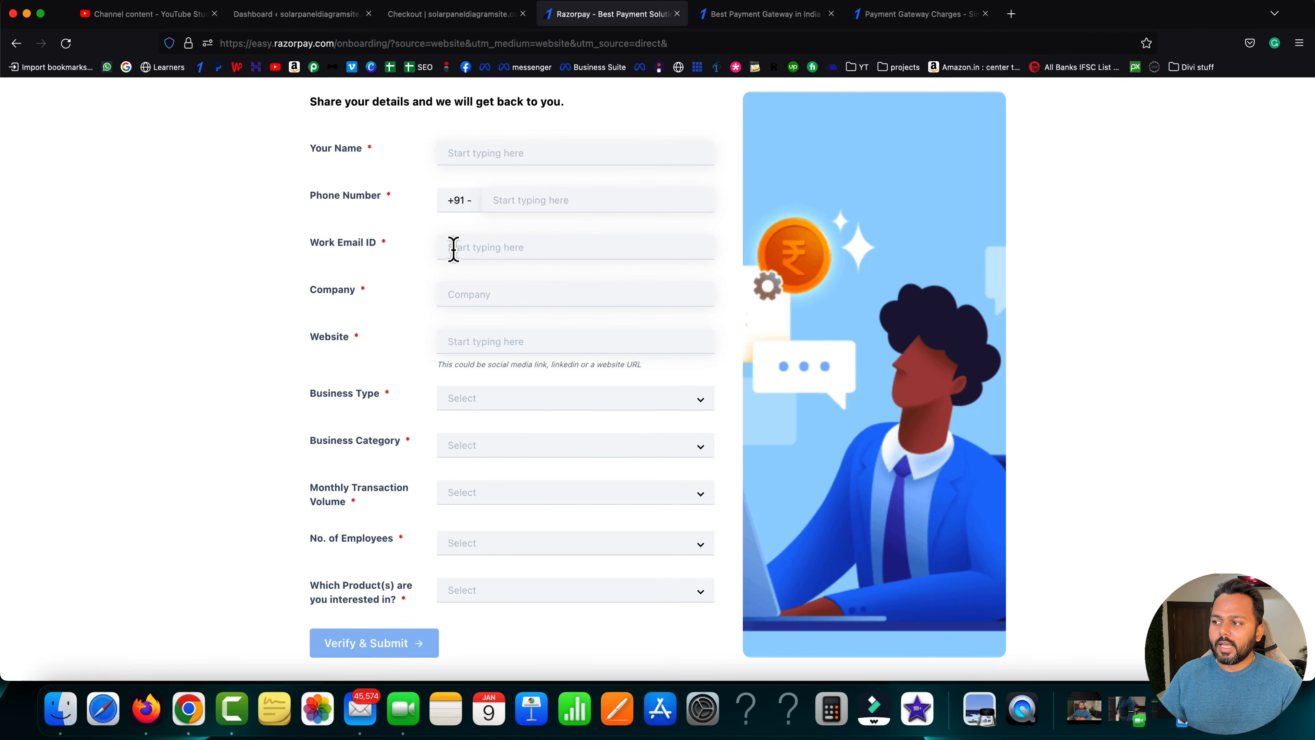
click(498, 294)
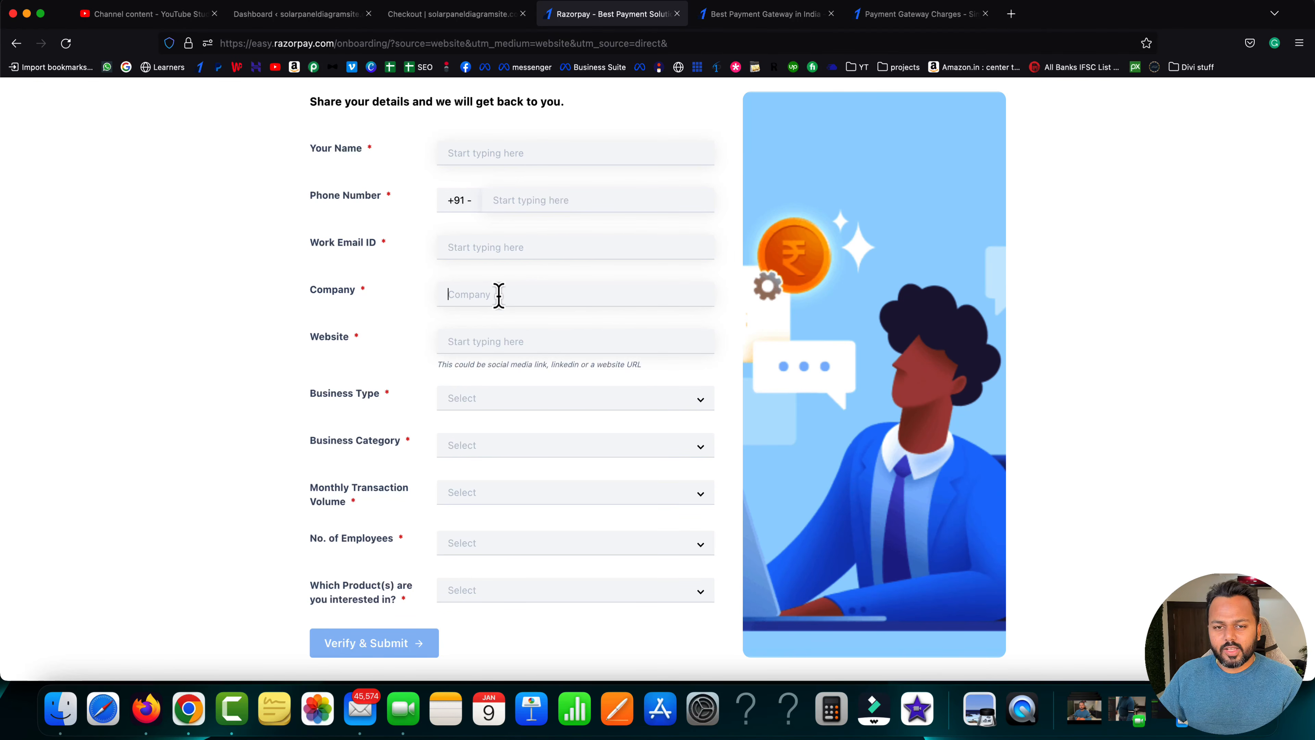
click(490, 401)
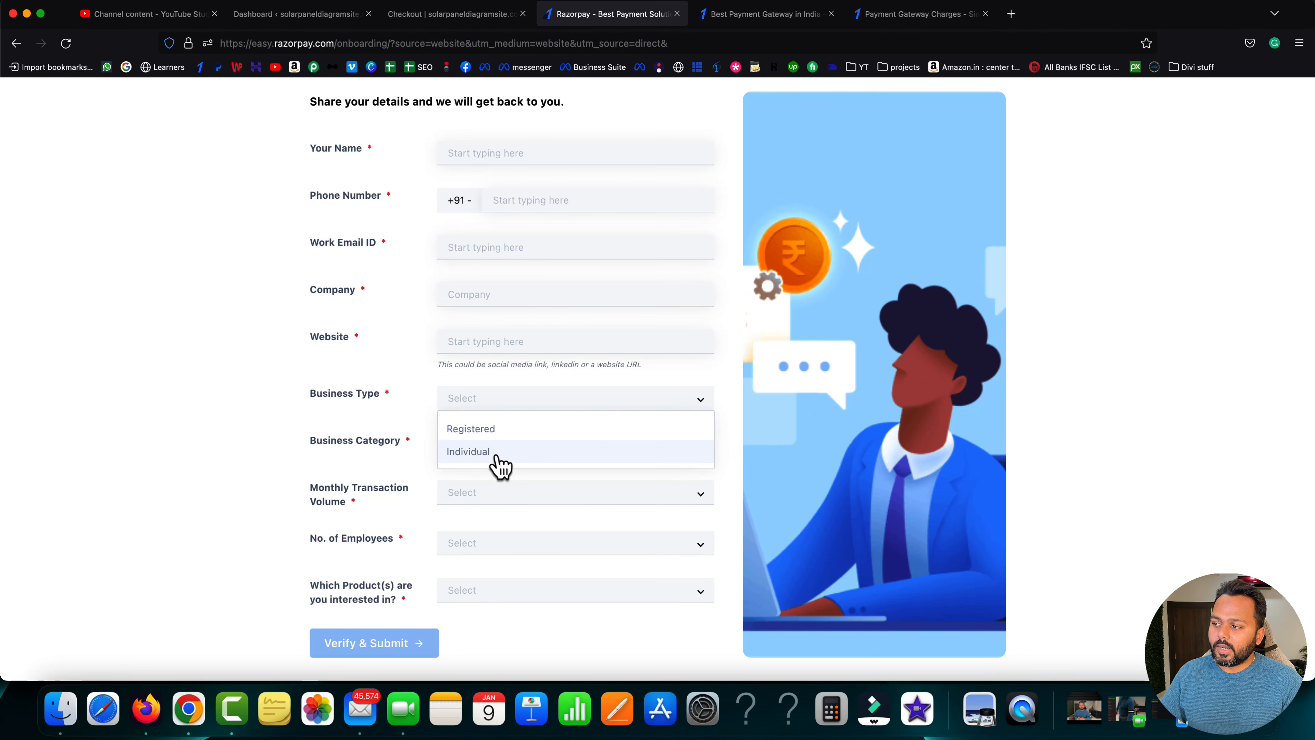
click(472, 453)
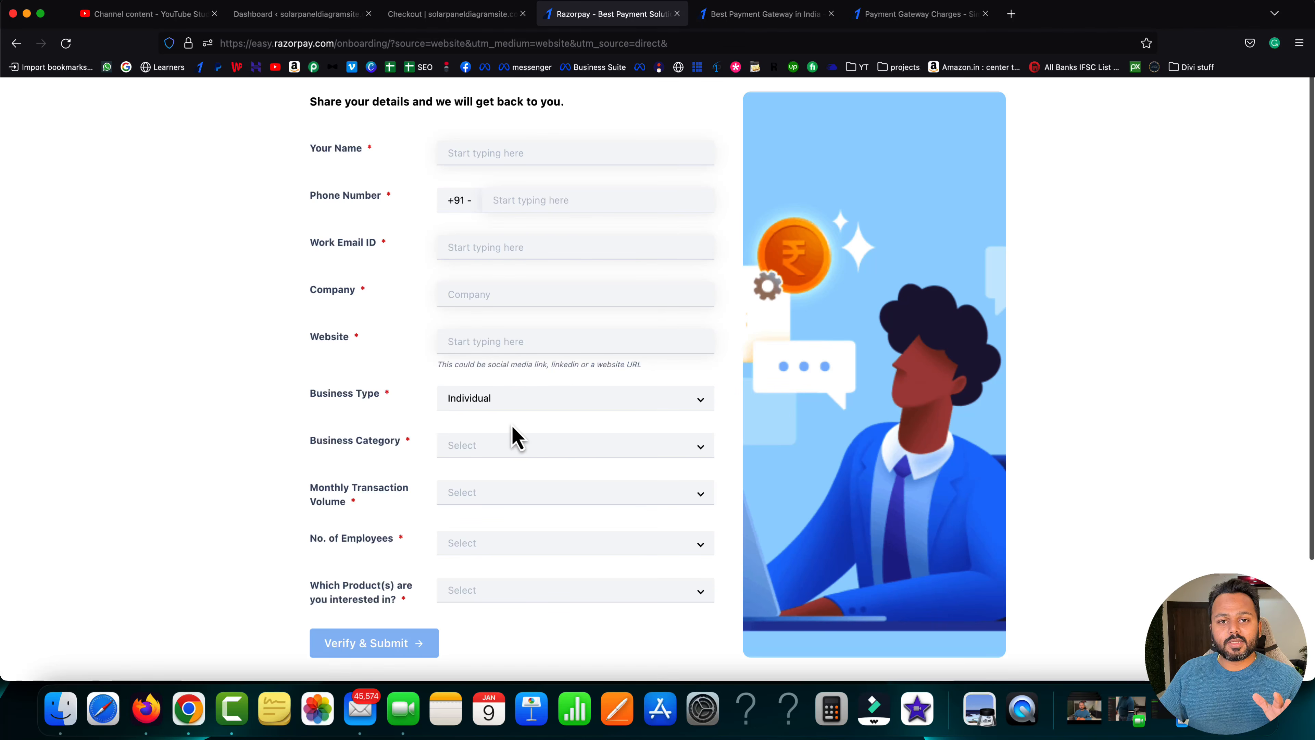
click(508, 404)
click(475, 427)
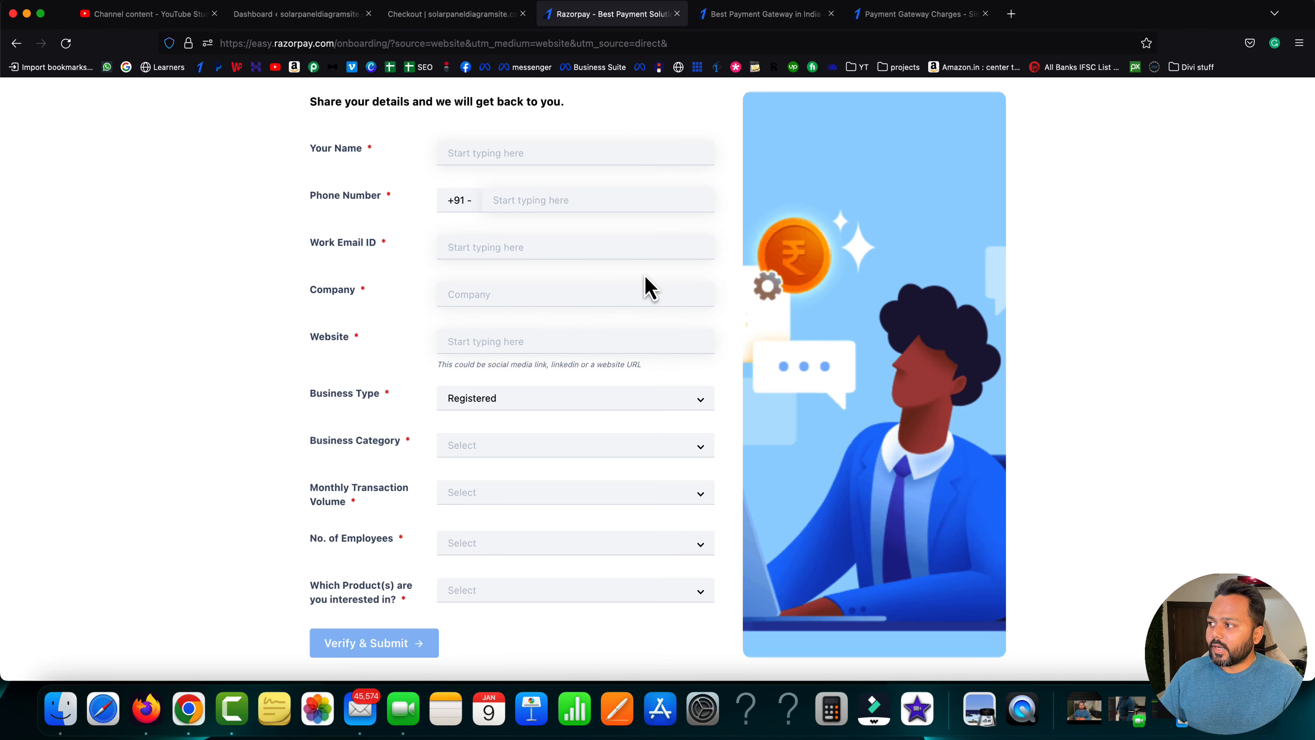
click(831, 14)
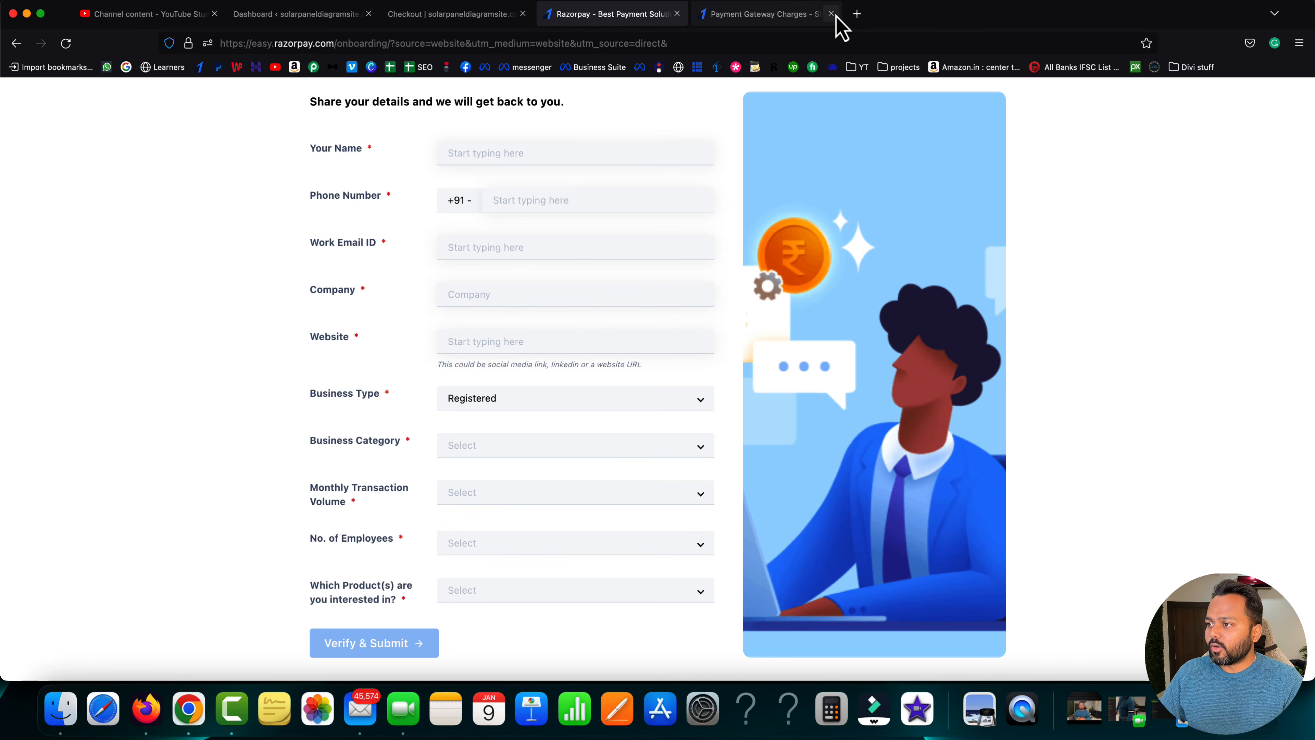
- Close the charges tab, load razorpay.com, and log in to the dashboard with Google
click(831, 14)
click(713, 44)
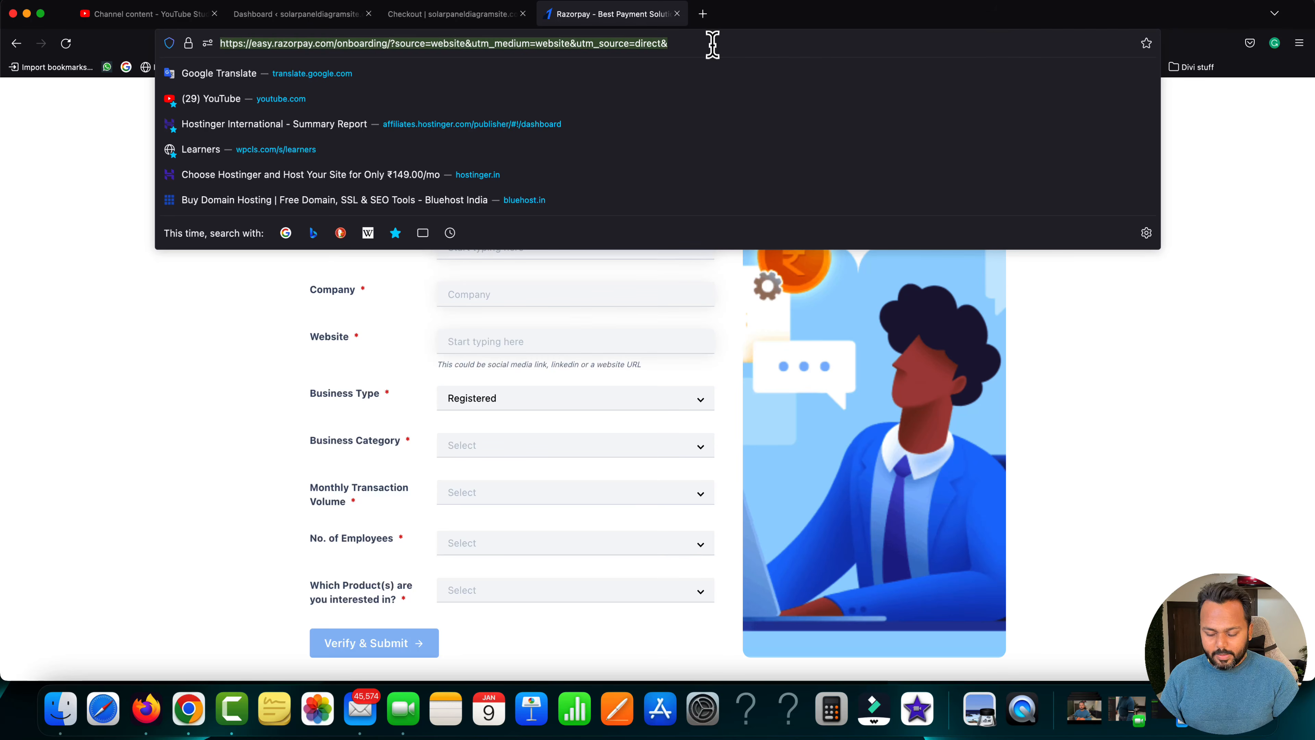
text(razorpay.com)
key(Return)
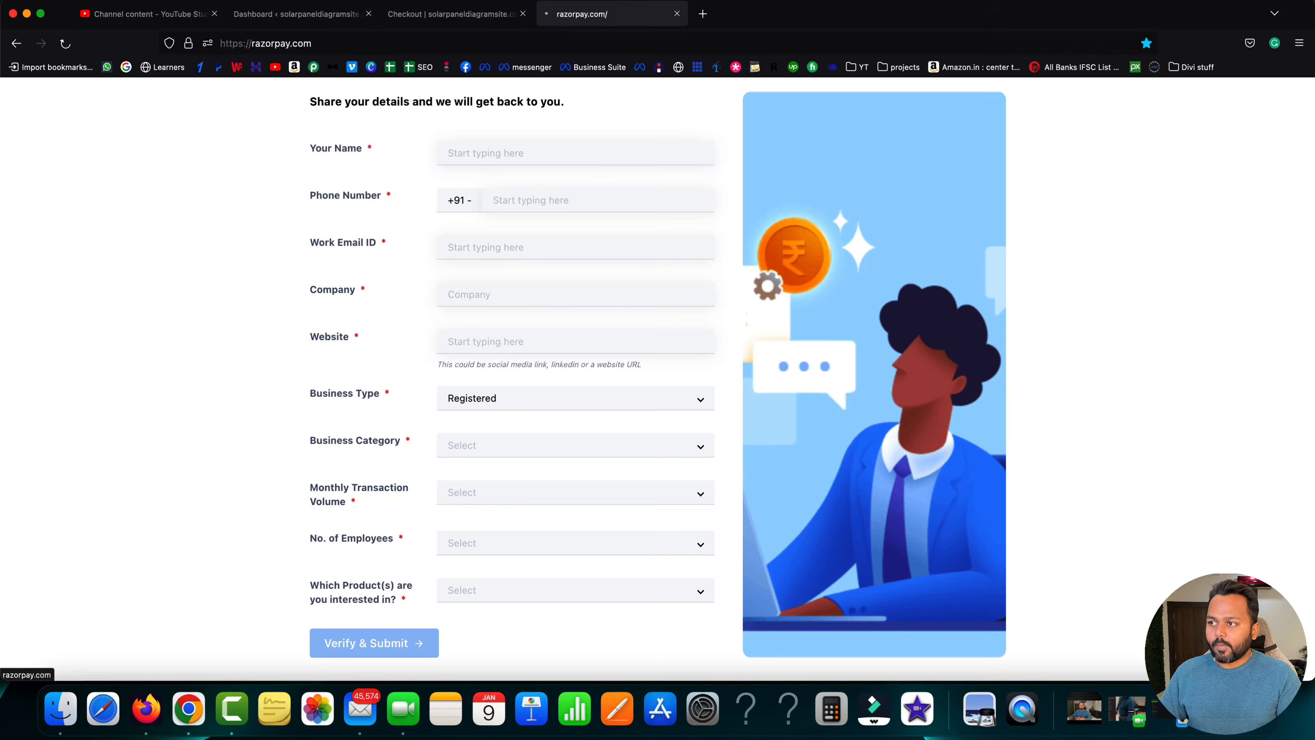
mouse_move(769, 166)
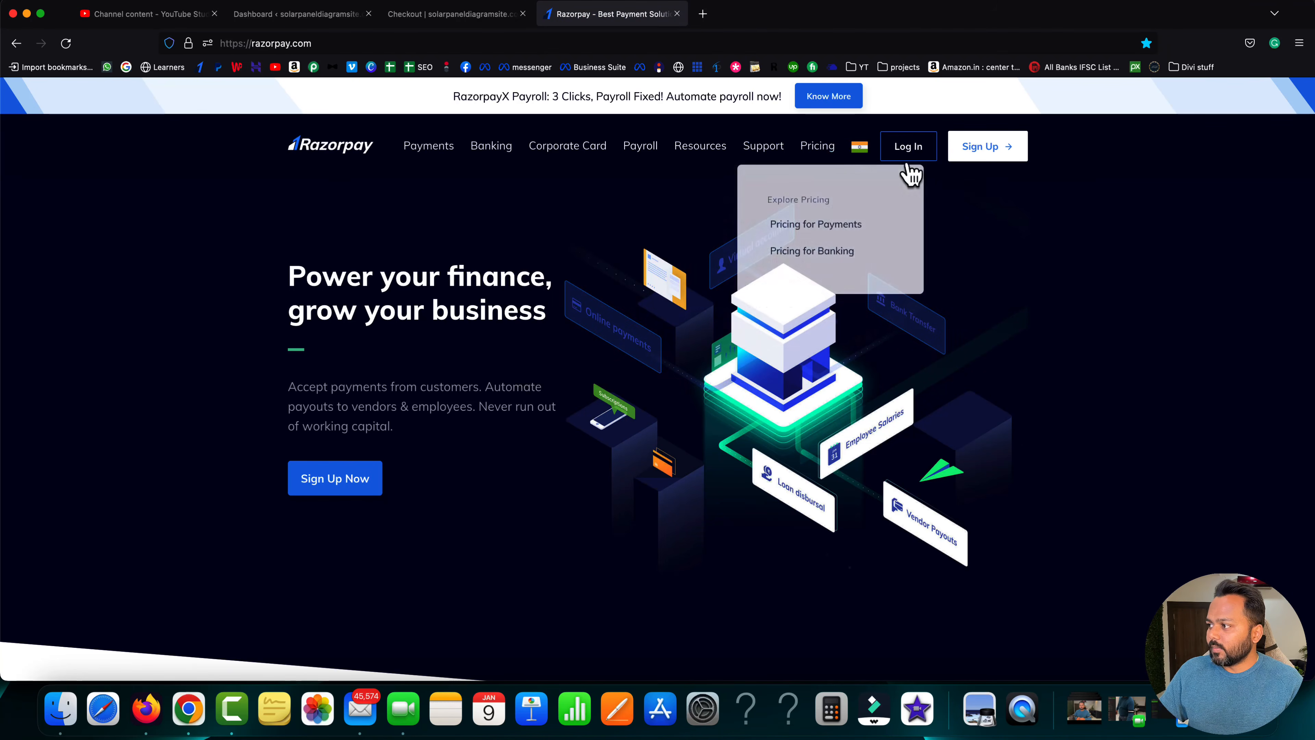
click(911, 155)
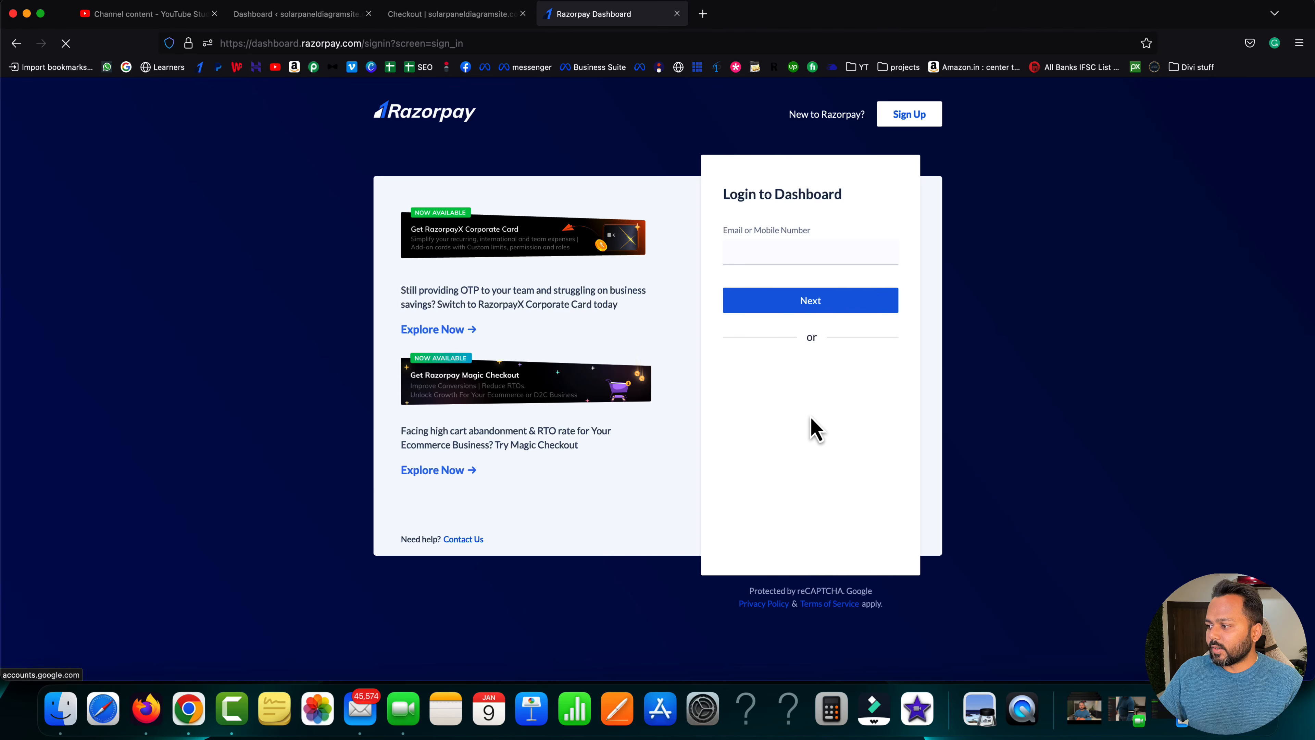
click(796, 419)
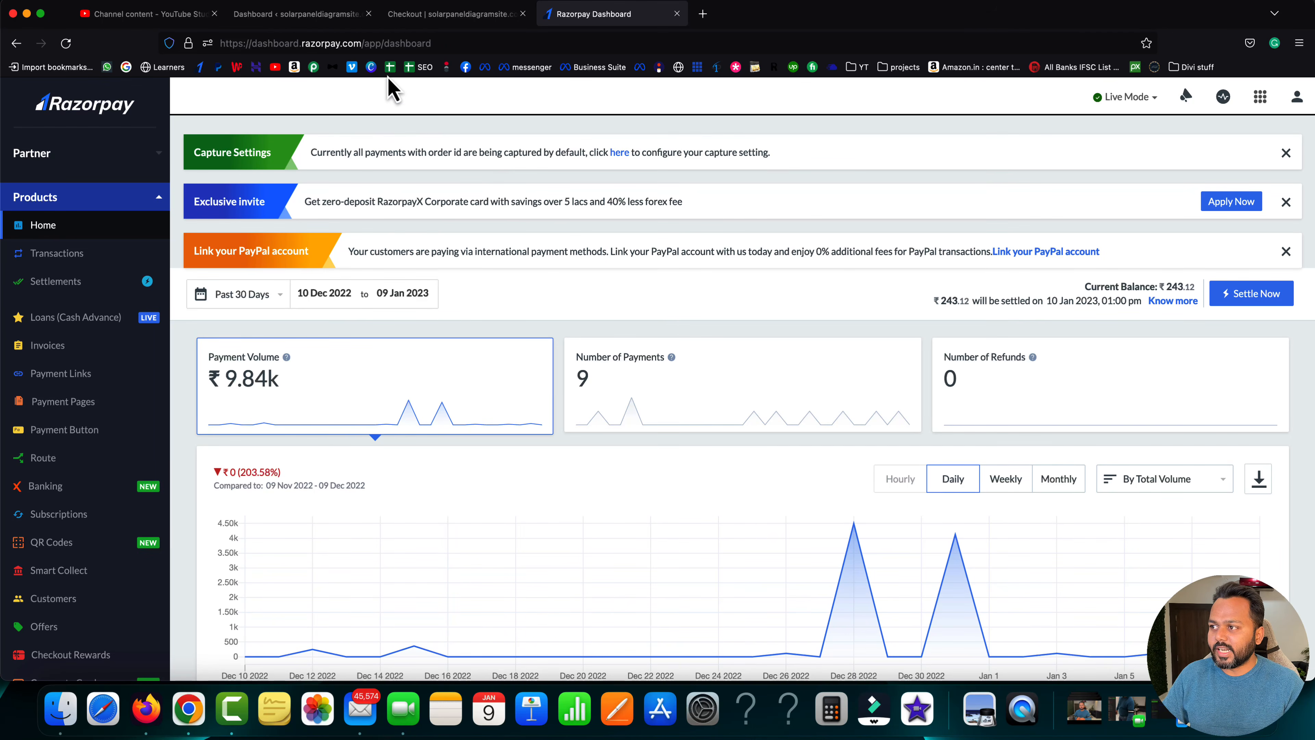
- Switch to the 'Dashboard ‹ solarpaneldiagramsite' WordPress admin tab
click(292, 15)
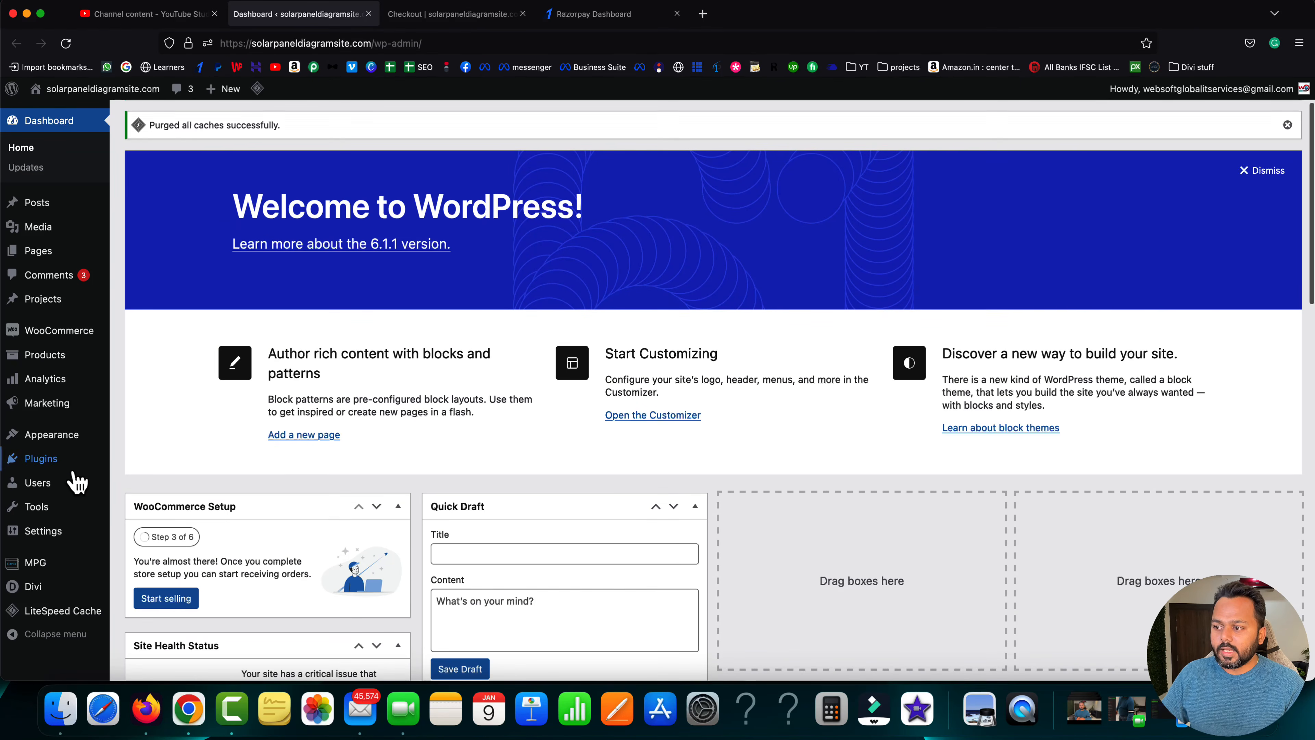
- Search Add Plugins for 'razorpay' and install Razorpay for WooCommerce
mouse_move(59, 464)
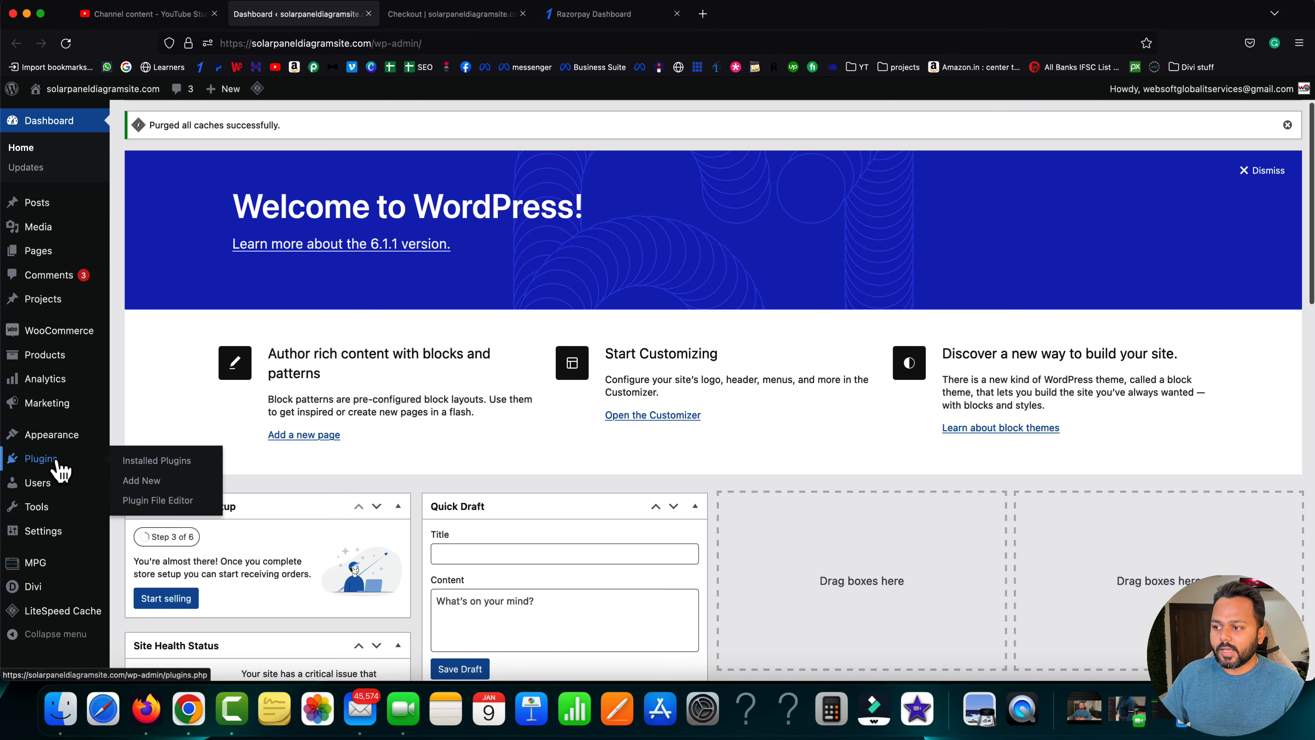
click(145, 486)
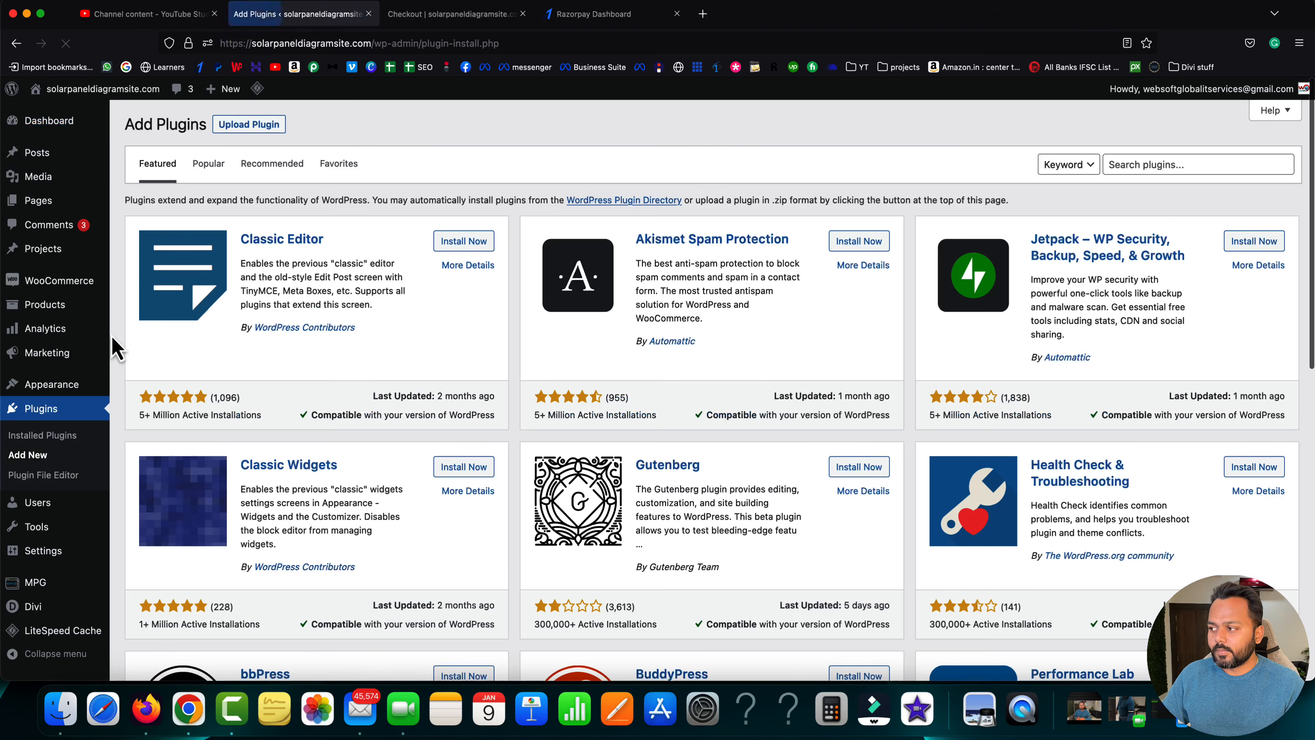
click(1129, 165)
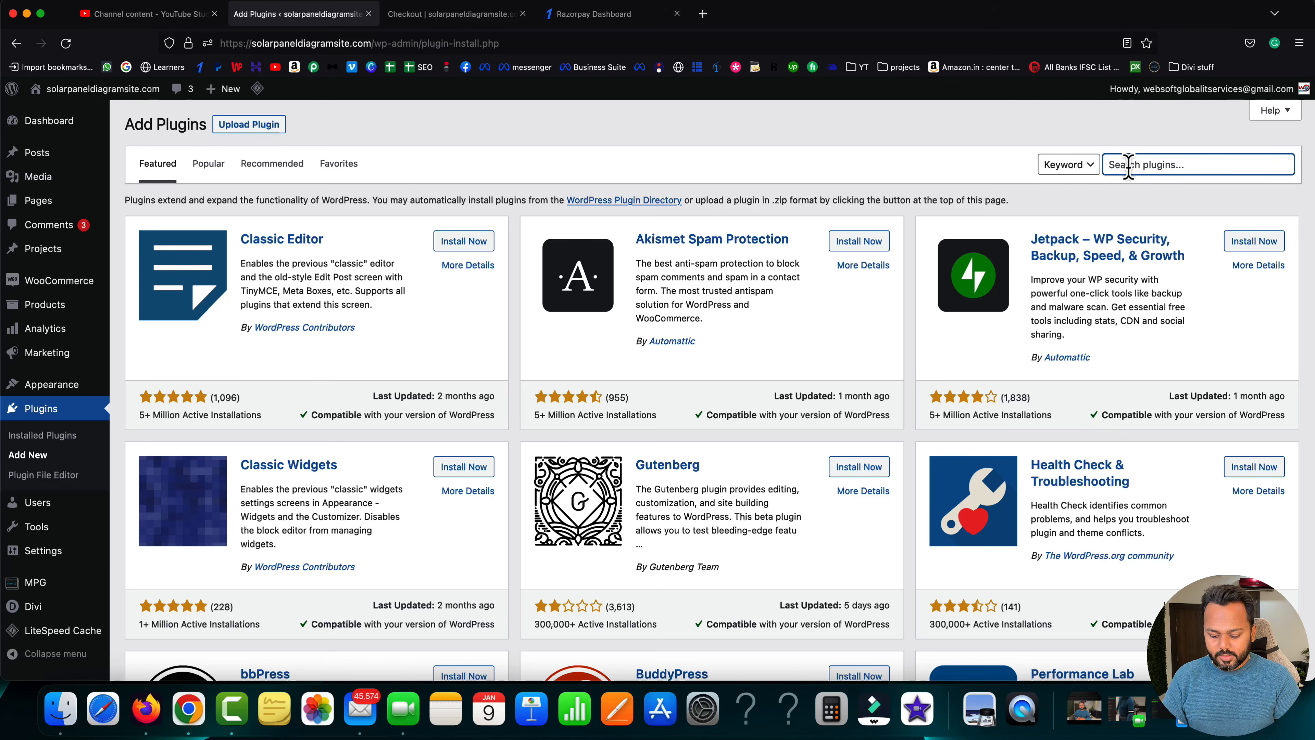
text(razorpay)
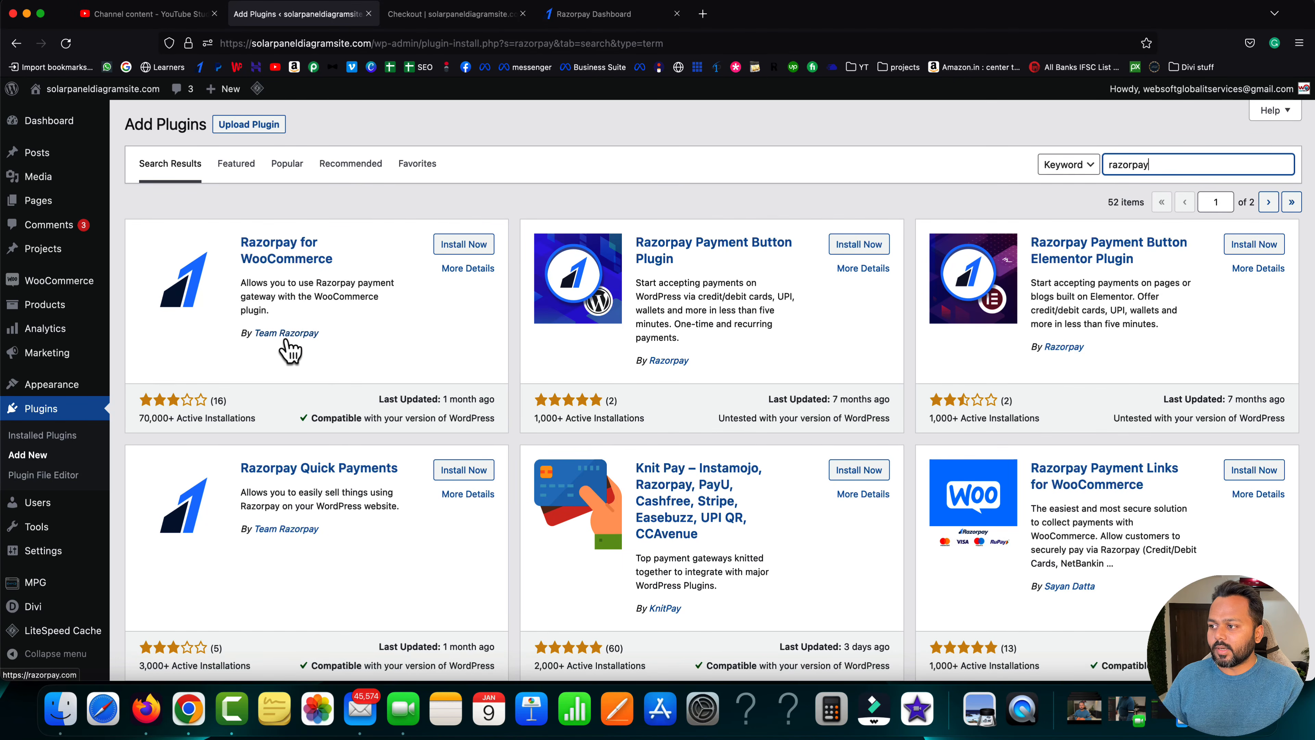
click(472, 247)
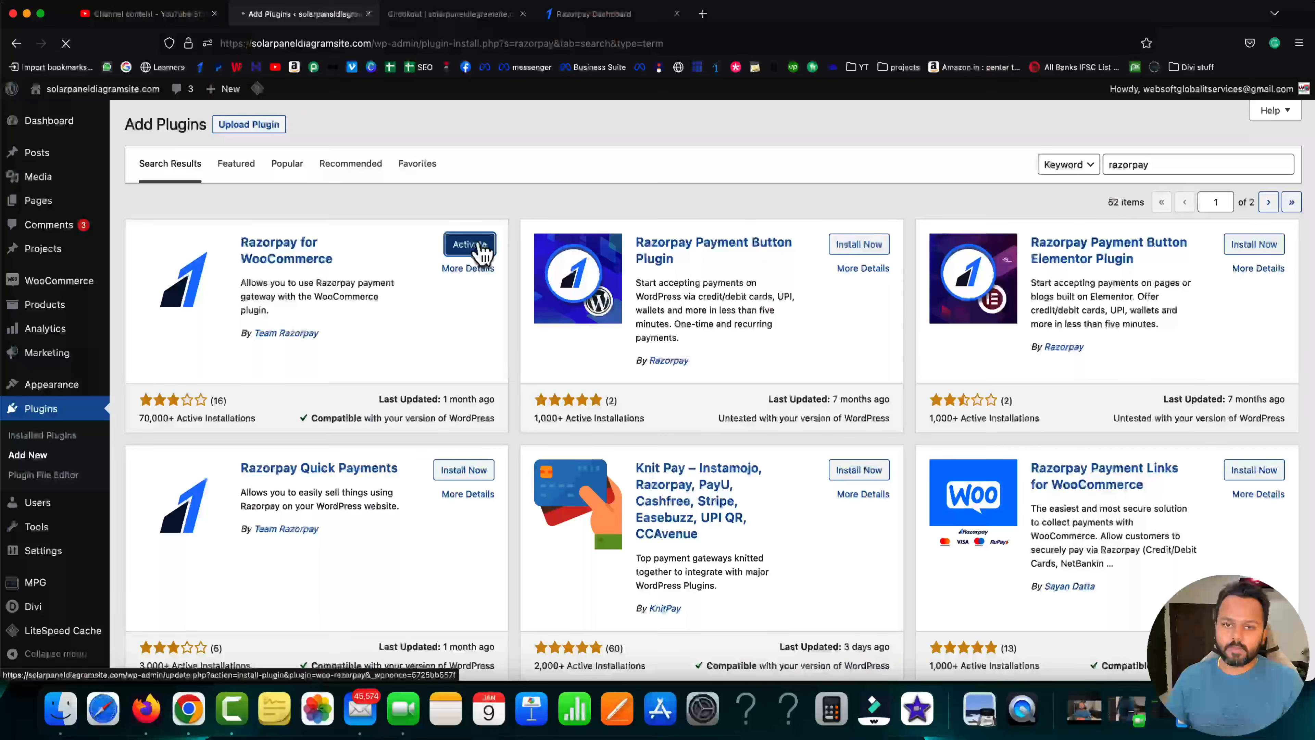
- Activate the newly installed Razorpay for WooCommerce 4.3.5 plugin
click(471, 246)
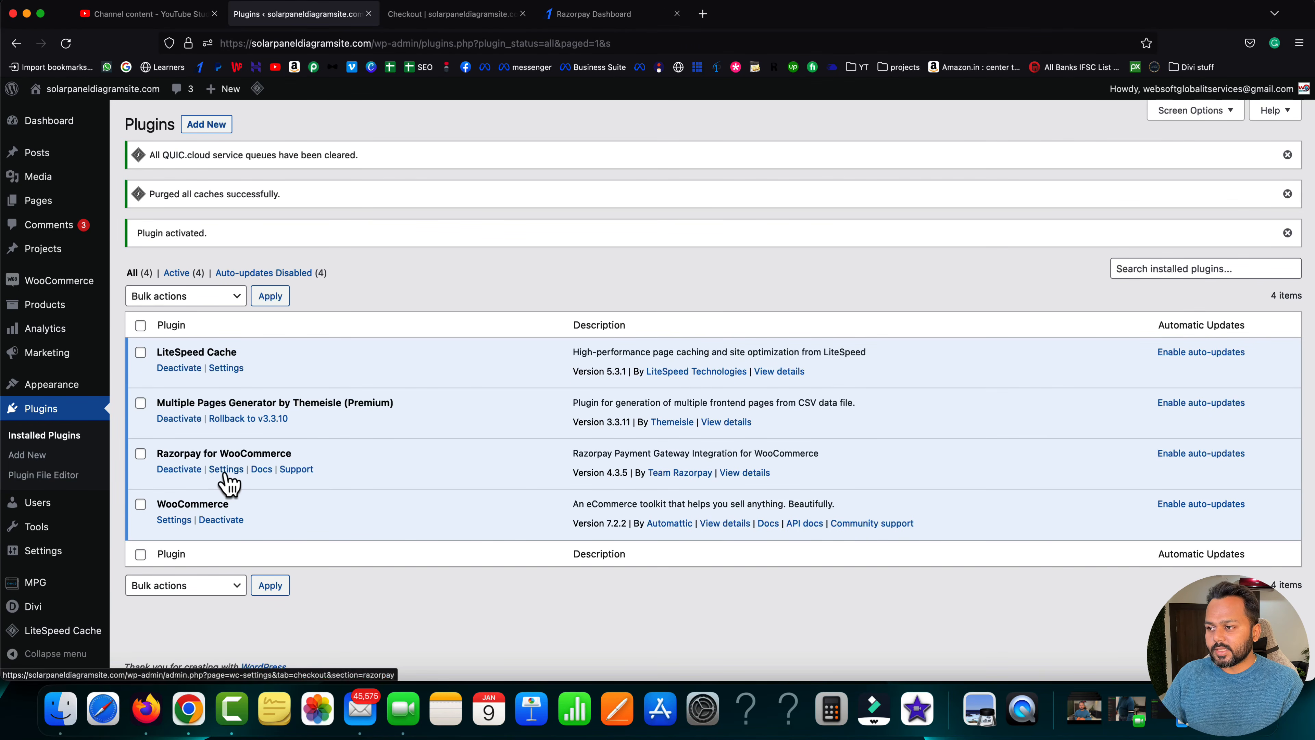
- Go to WooCommerce Settings > Payments and bring up the Razorpay gateway's settings page
mouse_move(78, 282)
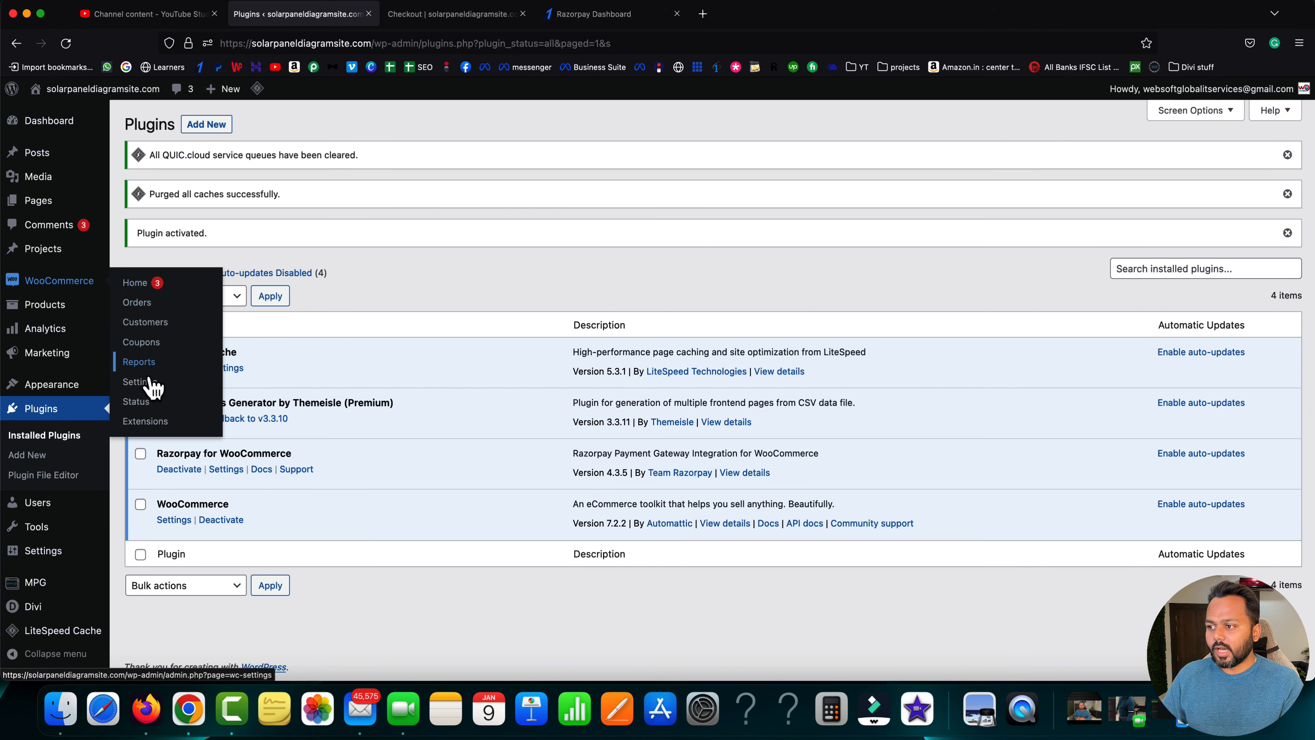
click(139, 383)
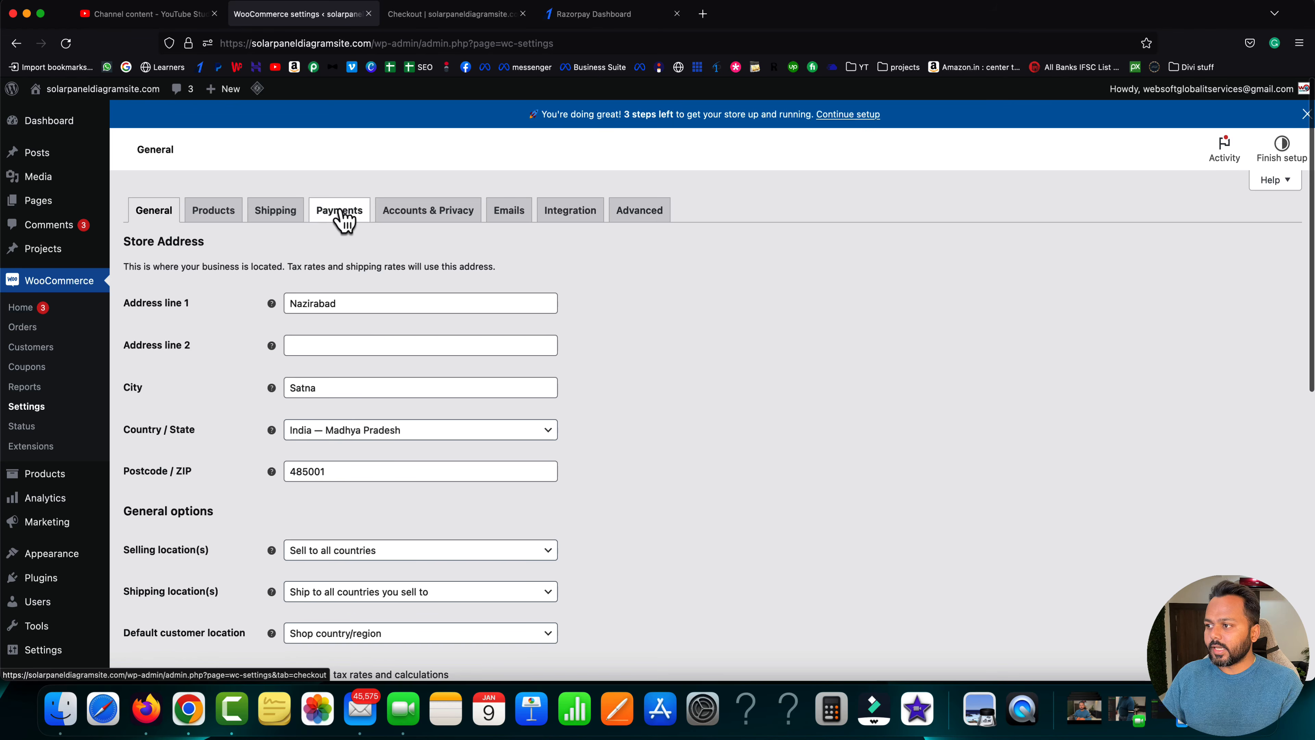
click(340, 221)
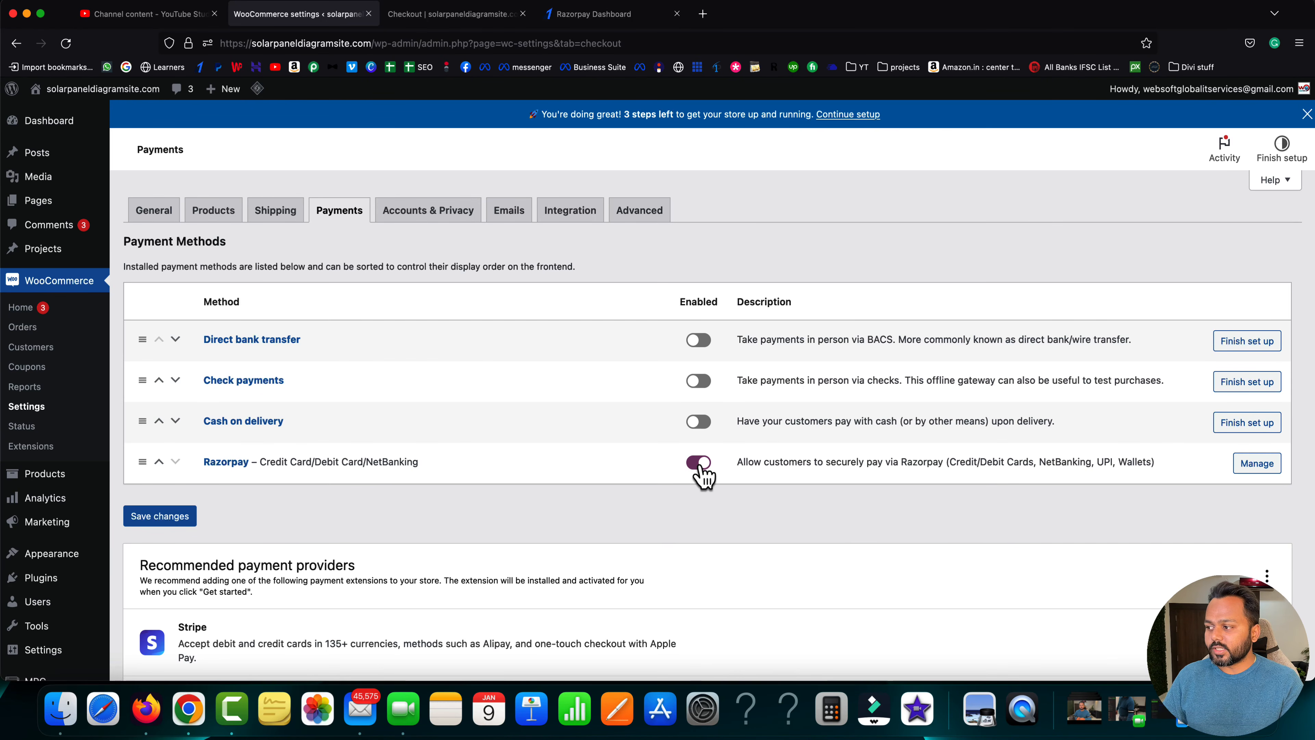
click(1258, 466)
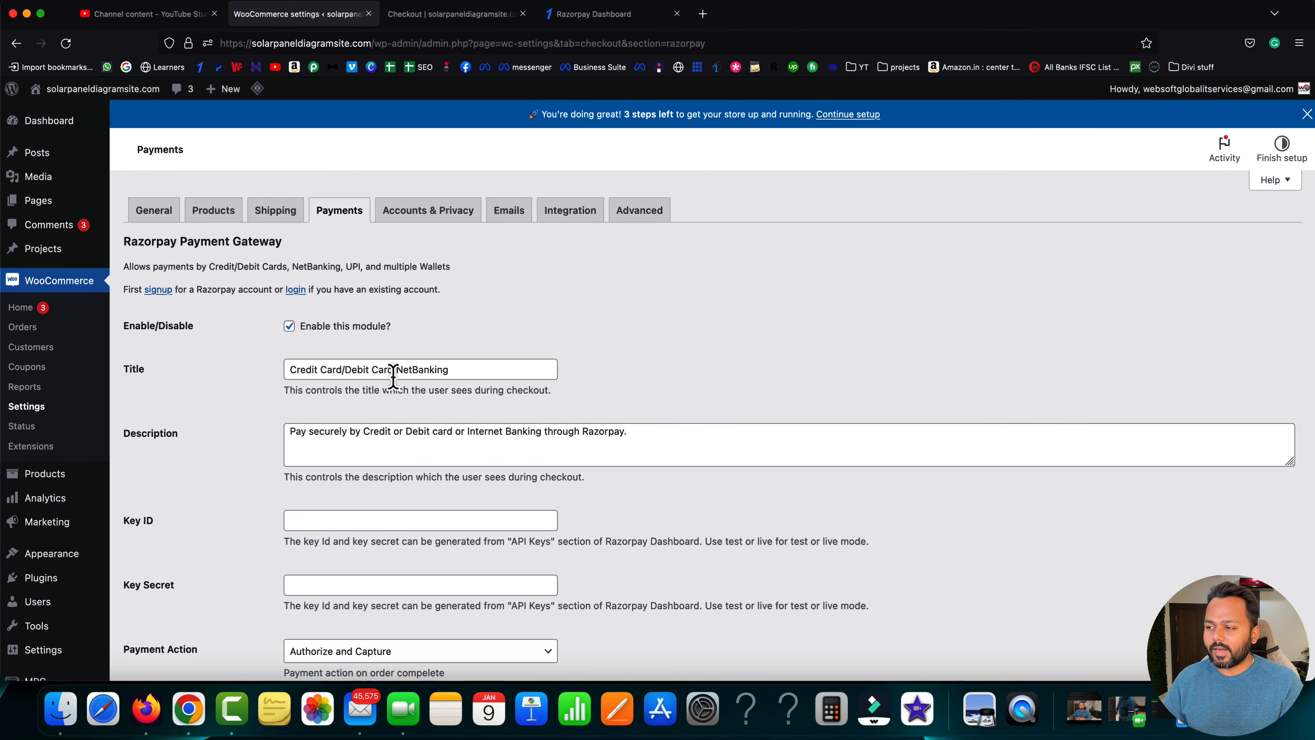
scroll(377, 428, down, 3)
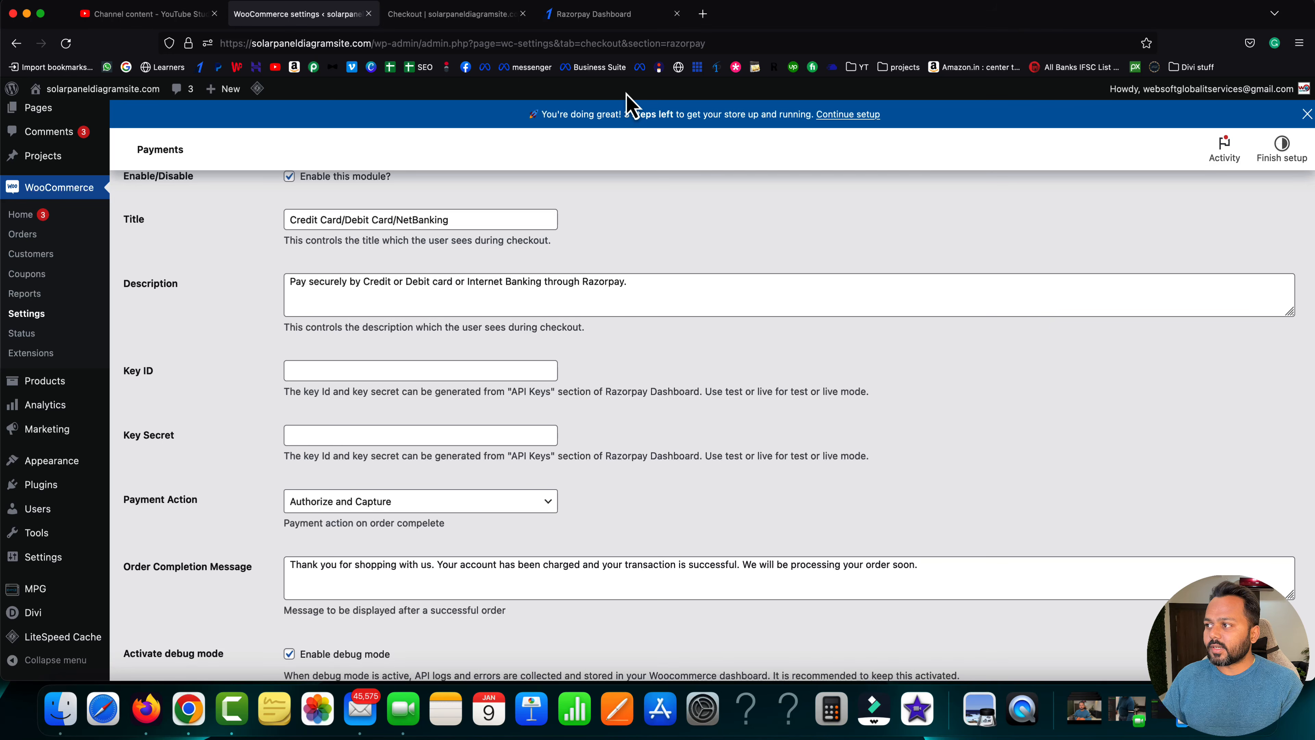
click(616, 18)
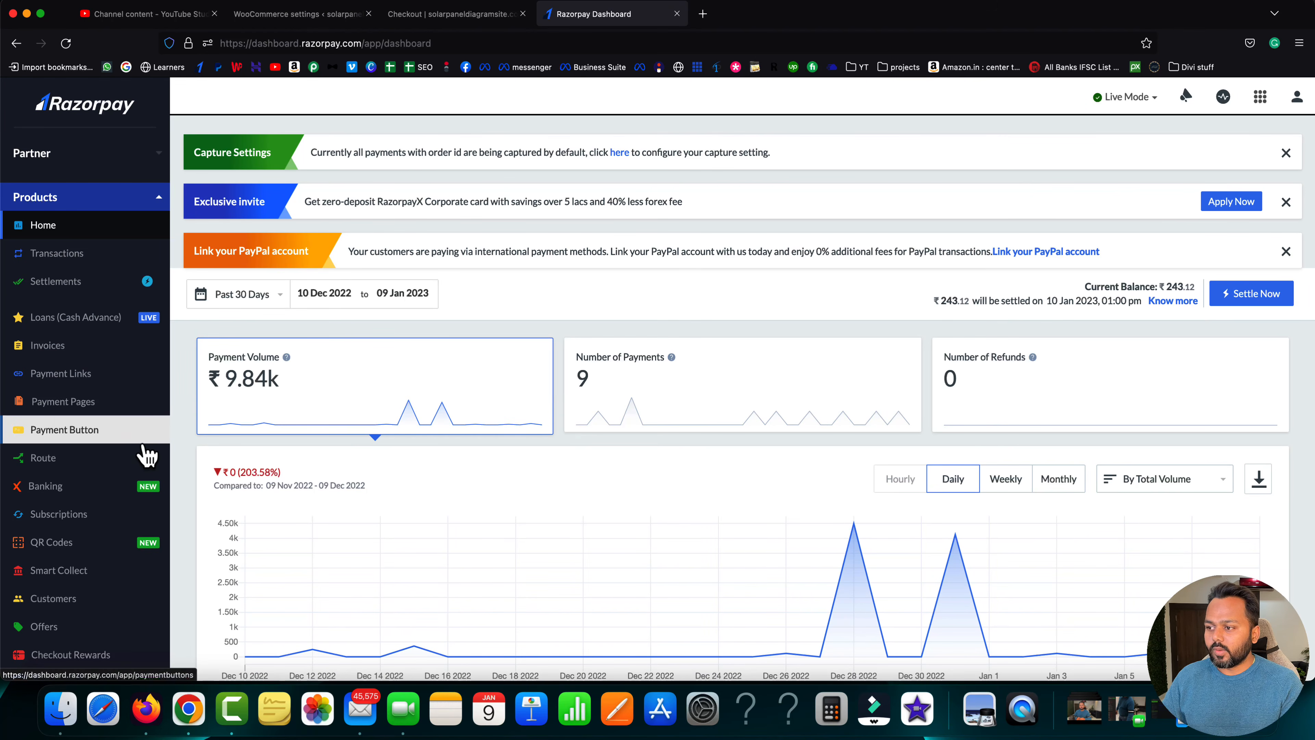
scroll(148, 455, down, 5)
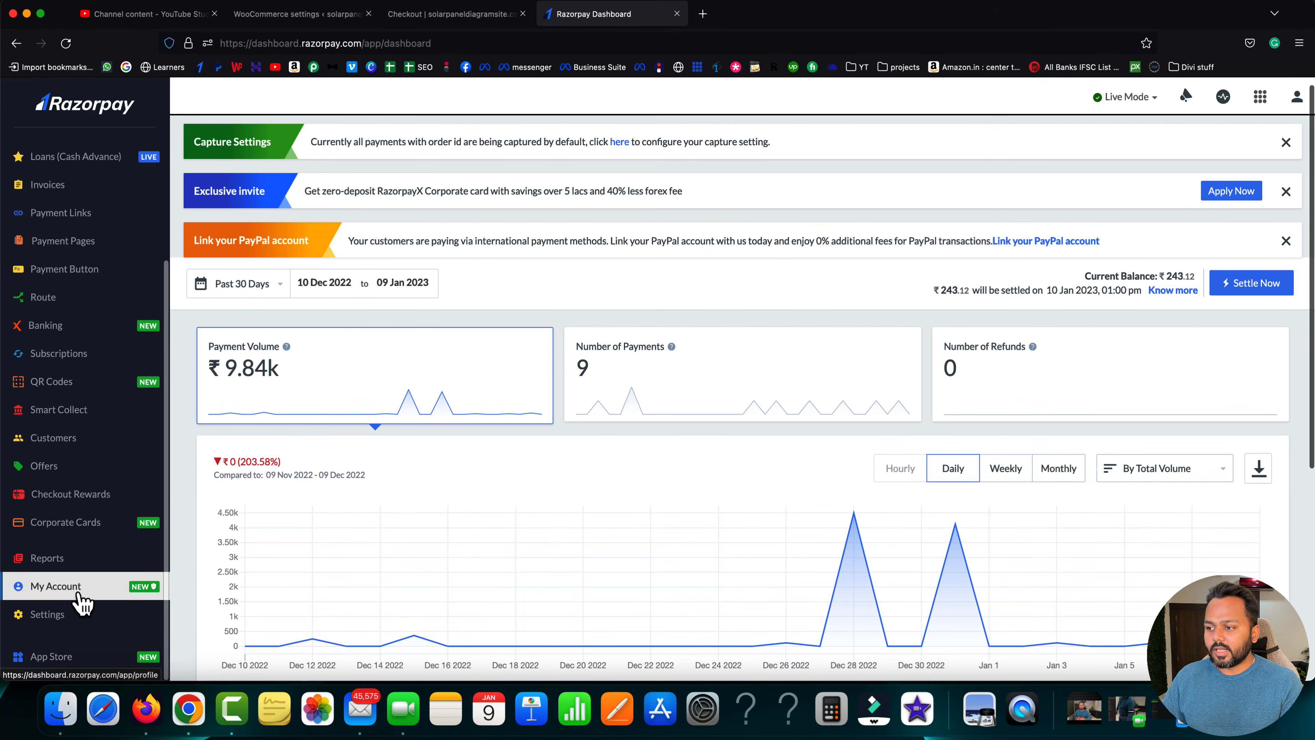
click(80, 601)
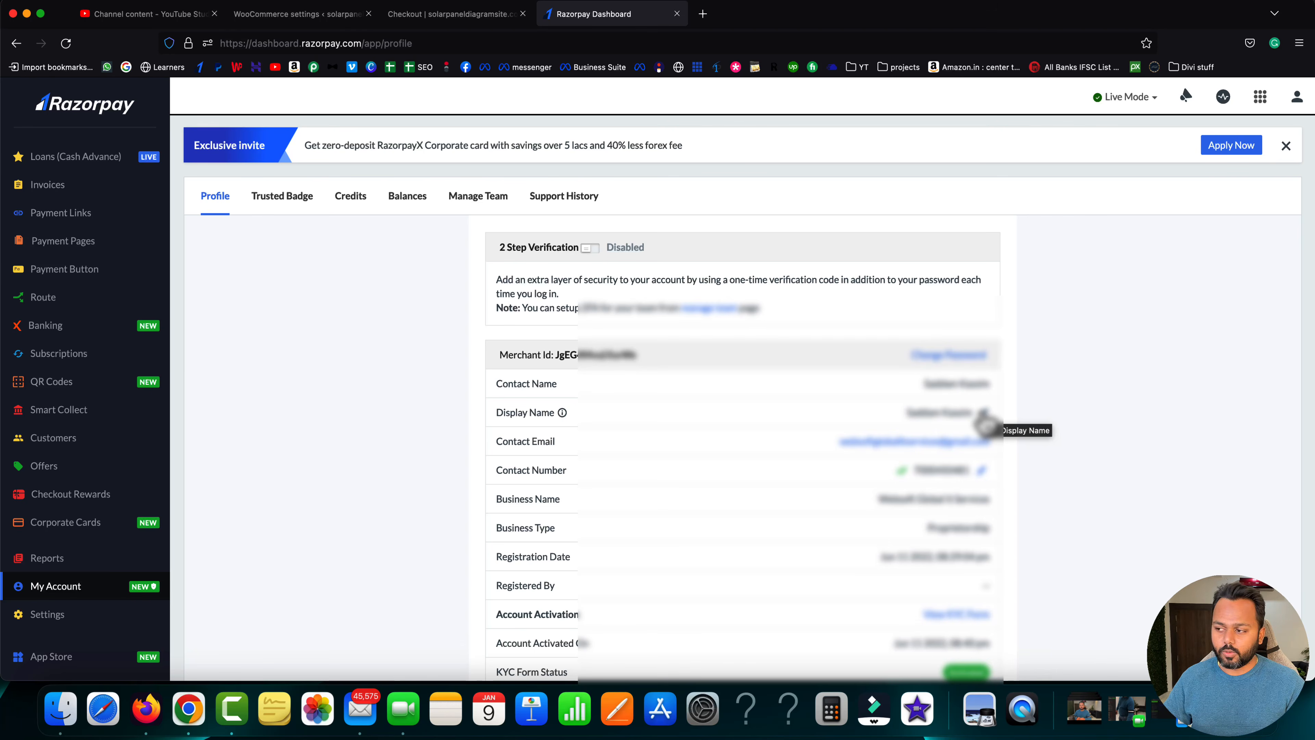
click(51, 615)
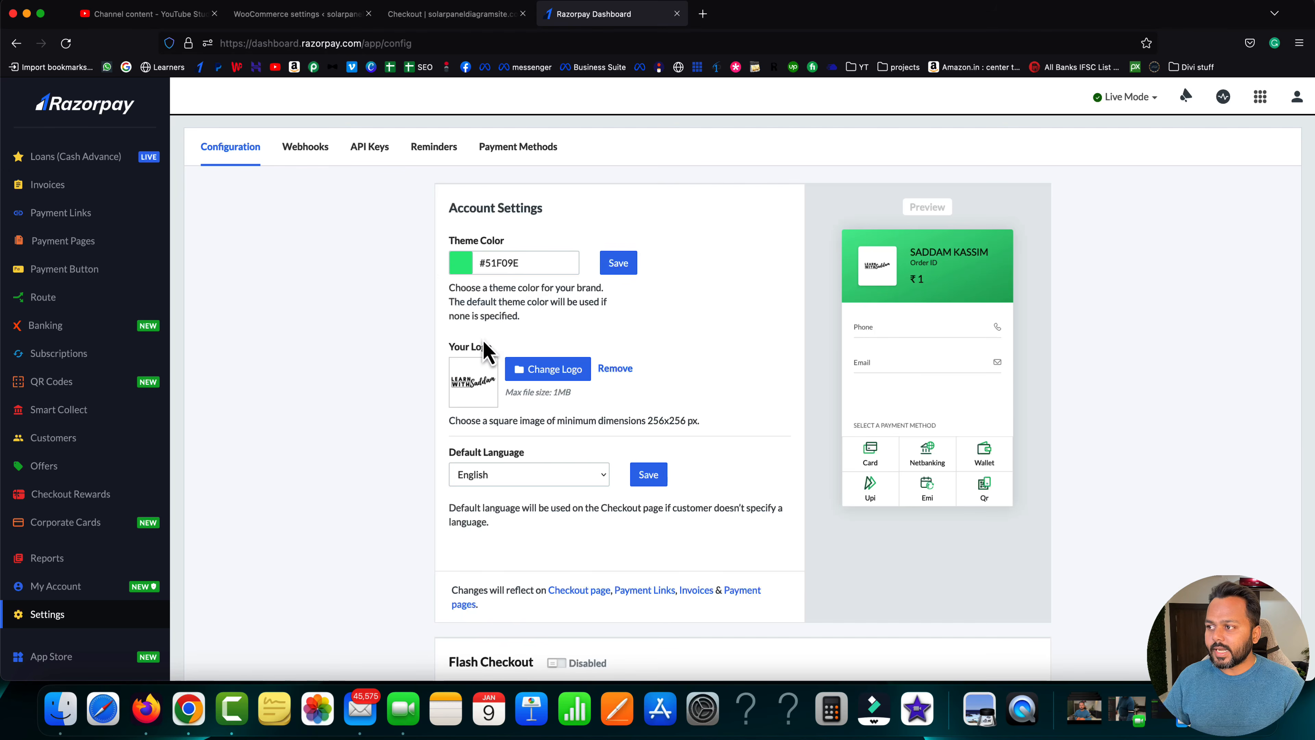
click(370, 150)
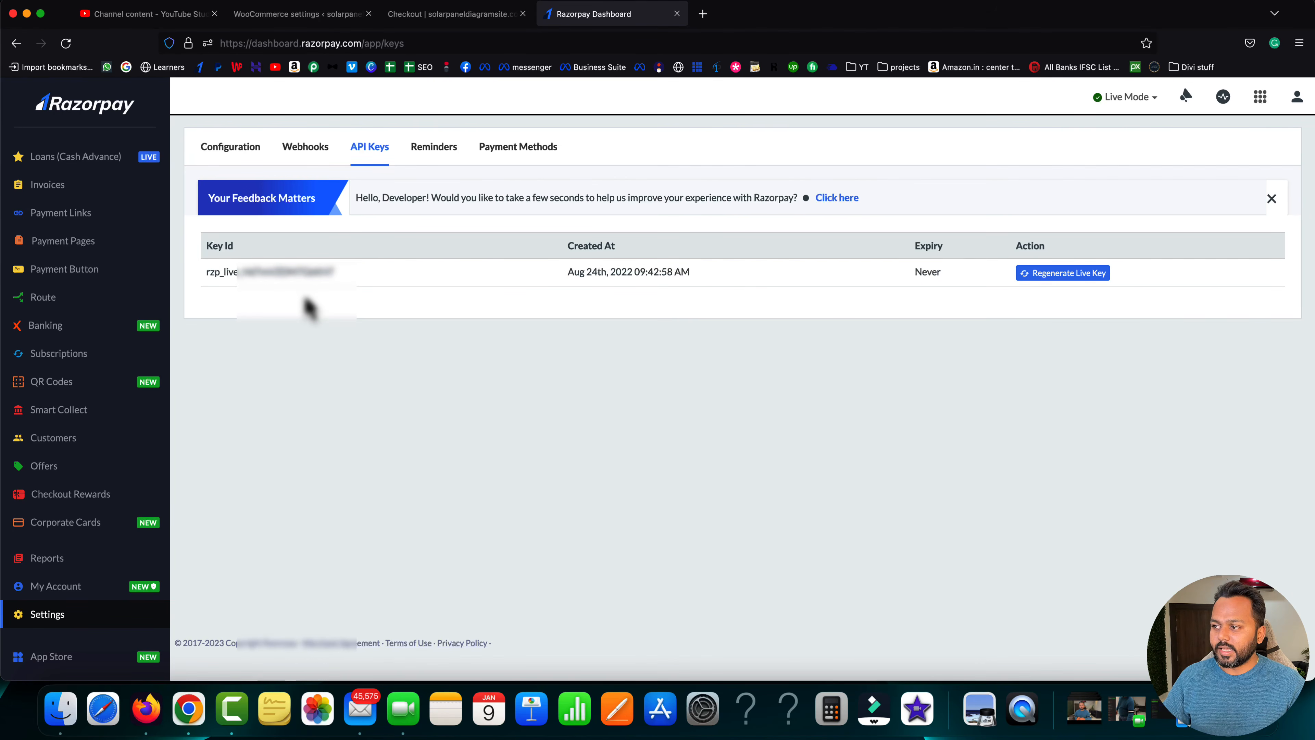
- Enter the Razorpay Key ID and Key Secret in the gateway settings
click(288, 15)
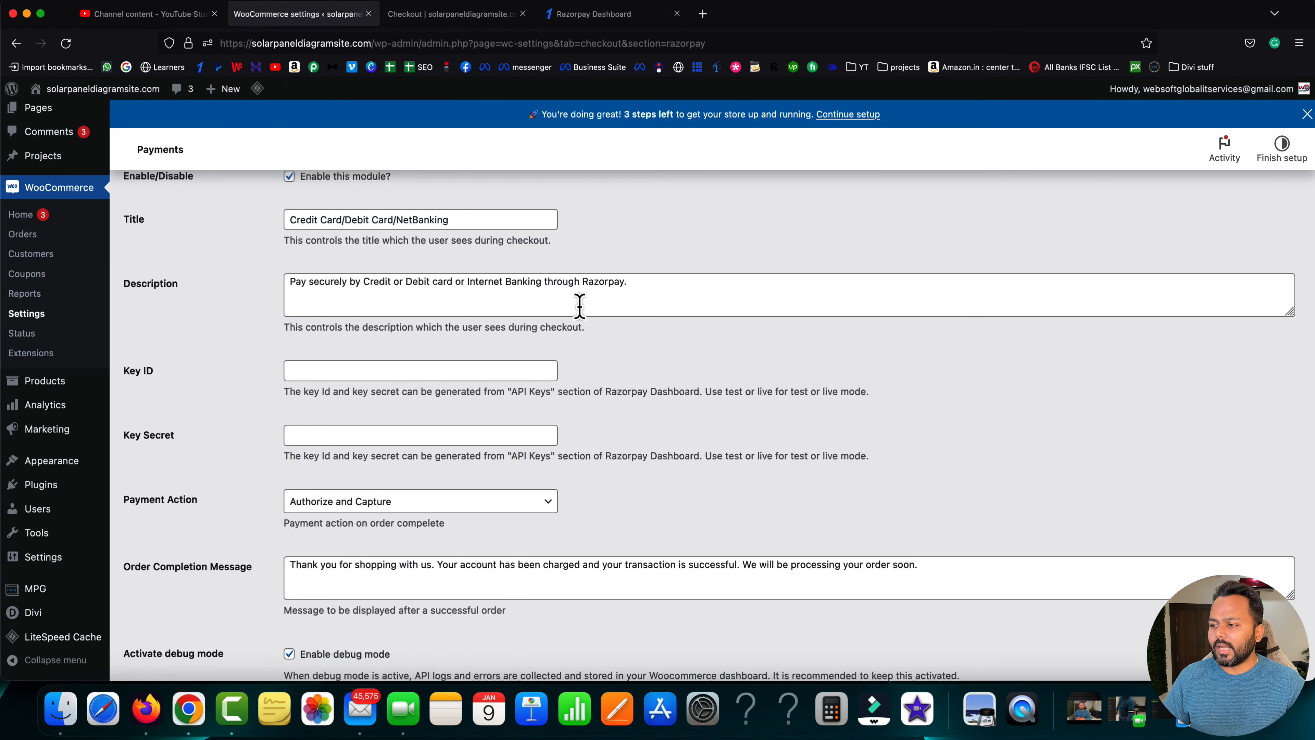
click(340, 371)
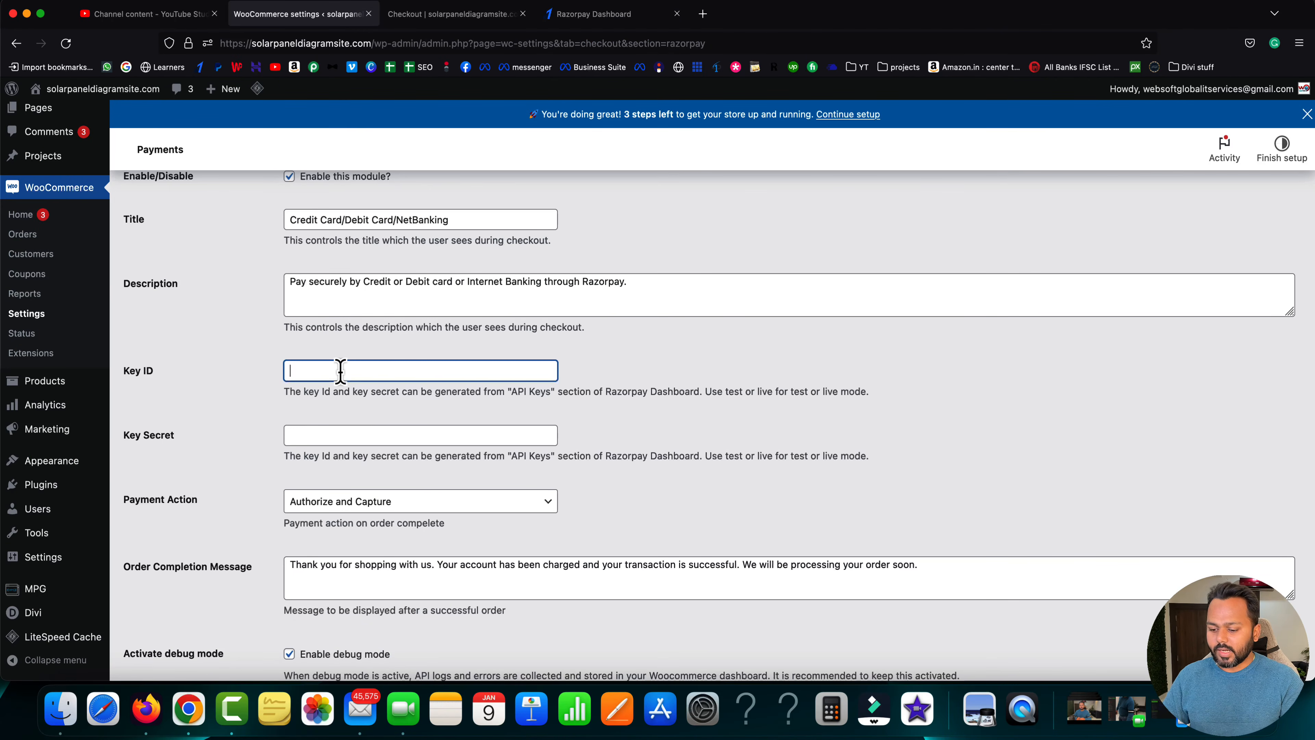
key(Tab)
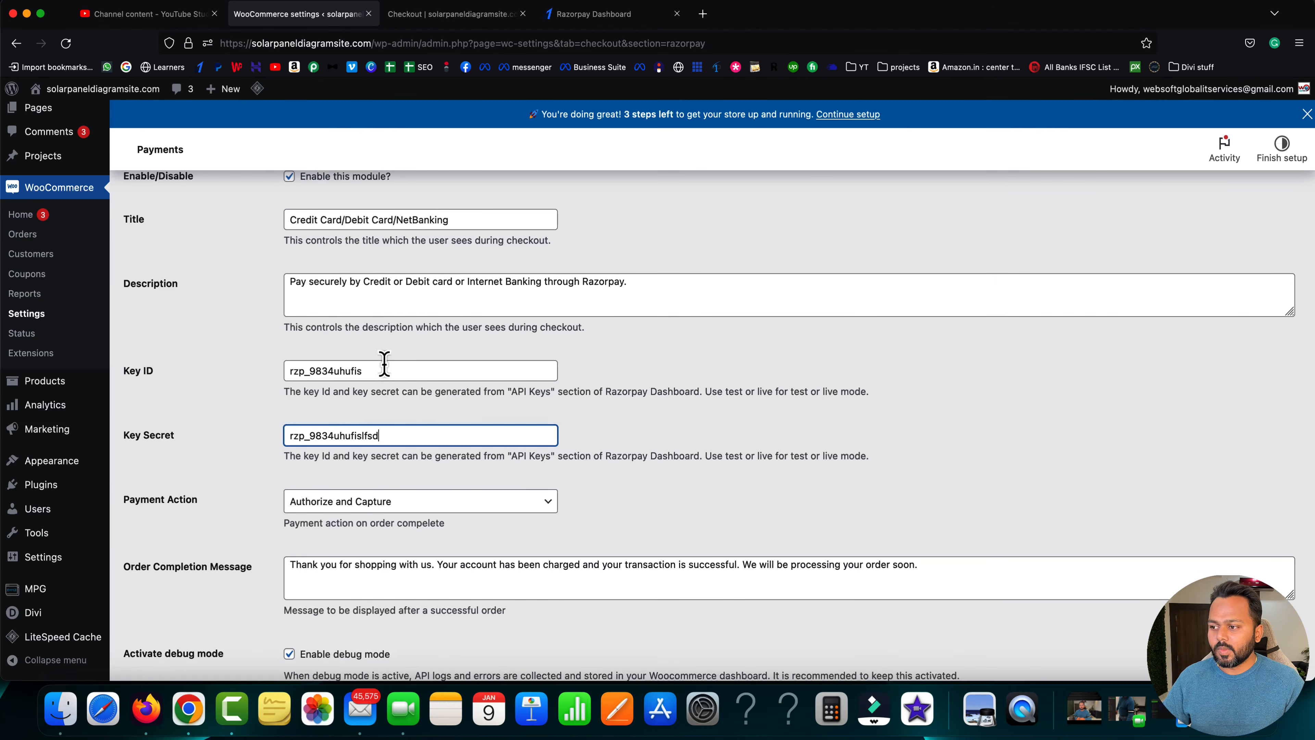
scroll(223, 455, down, 3)
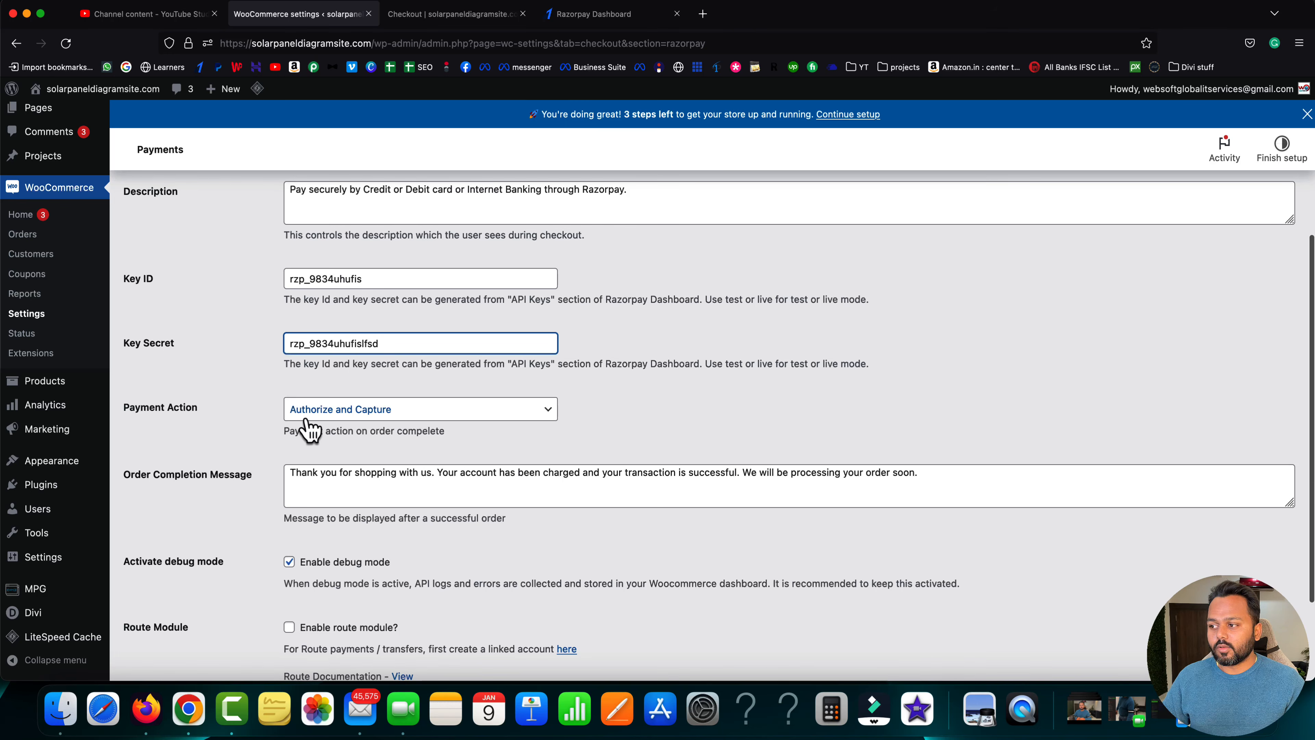
- Keep the payment action as Authorize and Capture and save the gateway settings
click(357, 416)
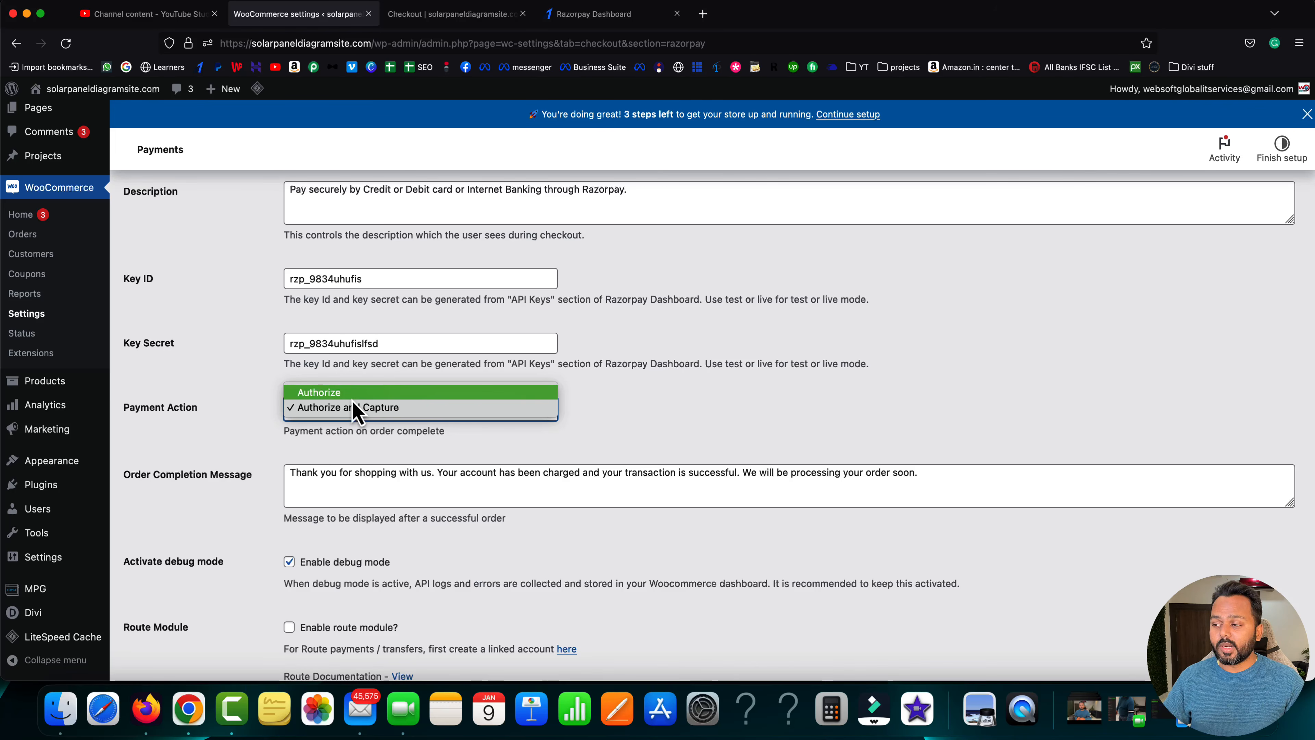
click(328, 397)
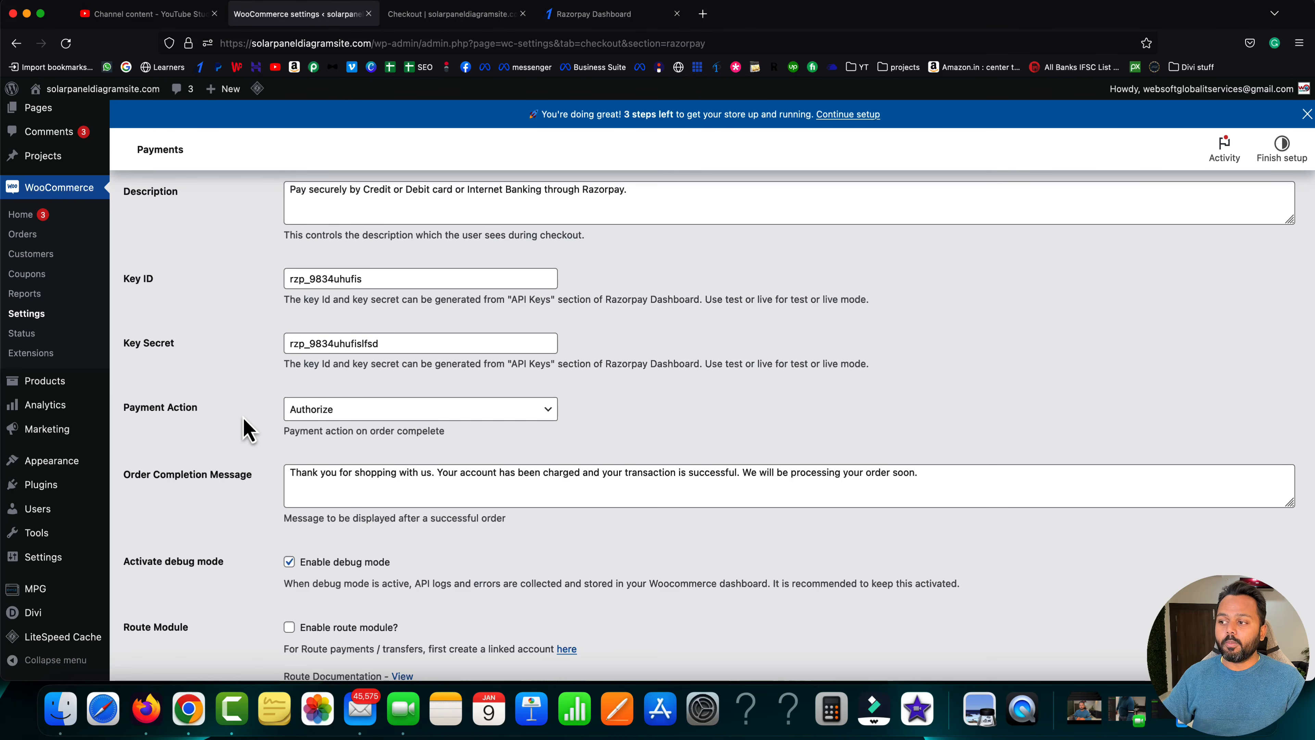
click(314, 413)
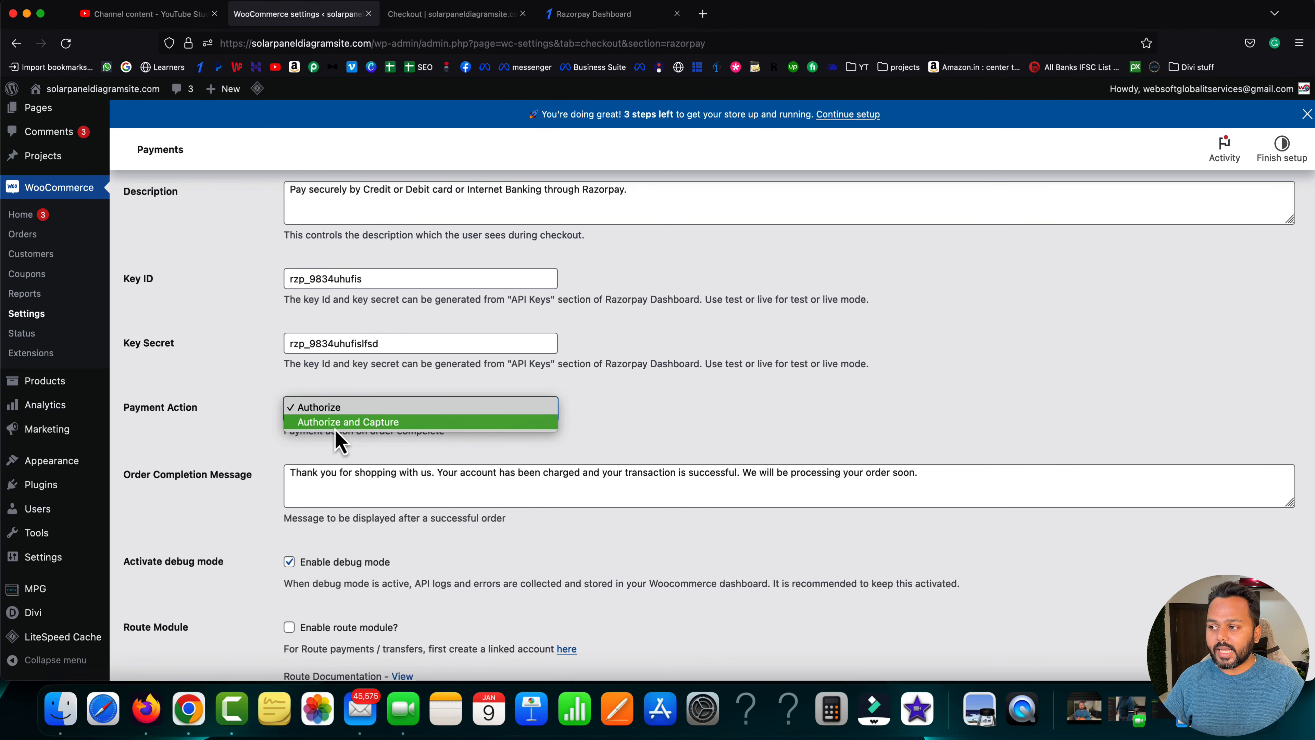
click(336, 427)
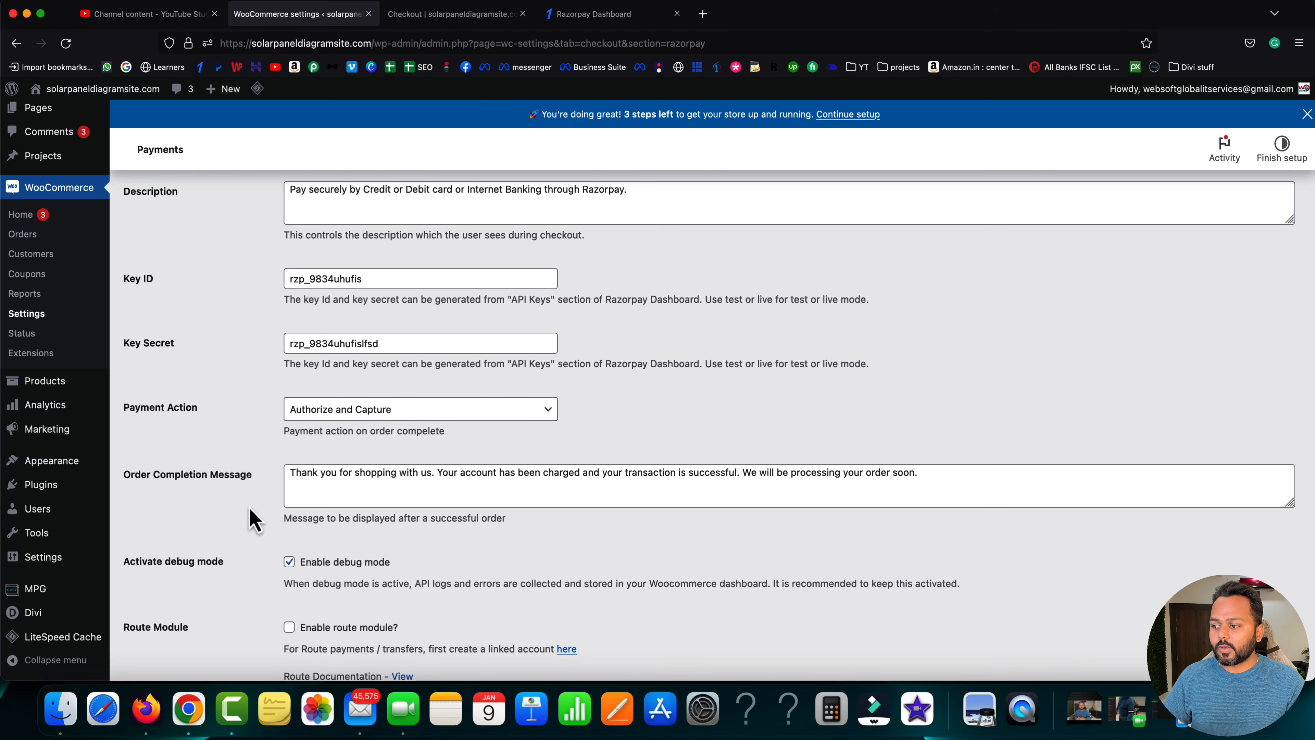
scroll(252, 518, down, 5)
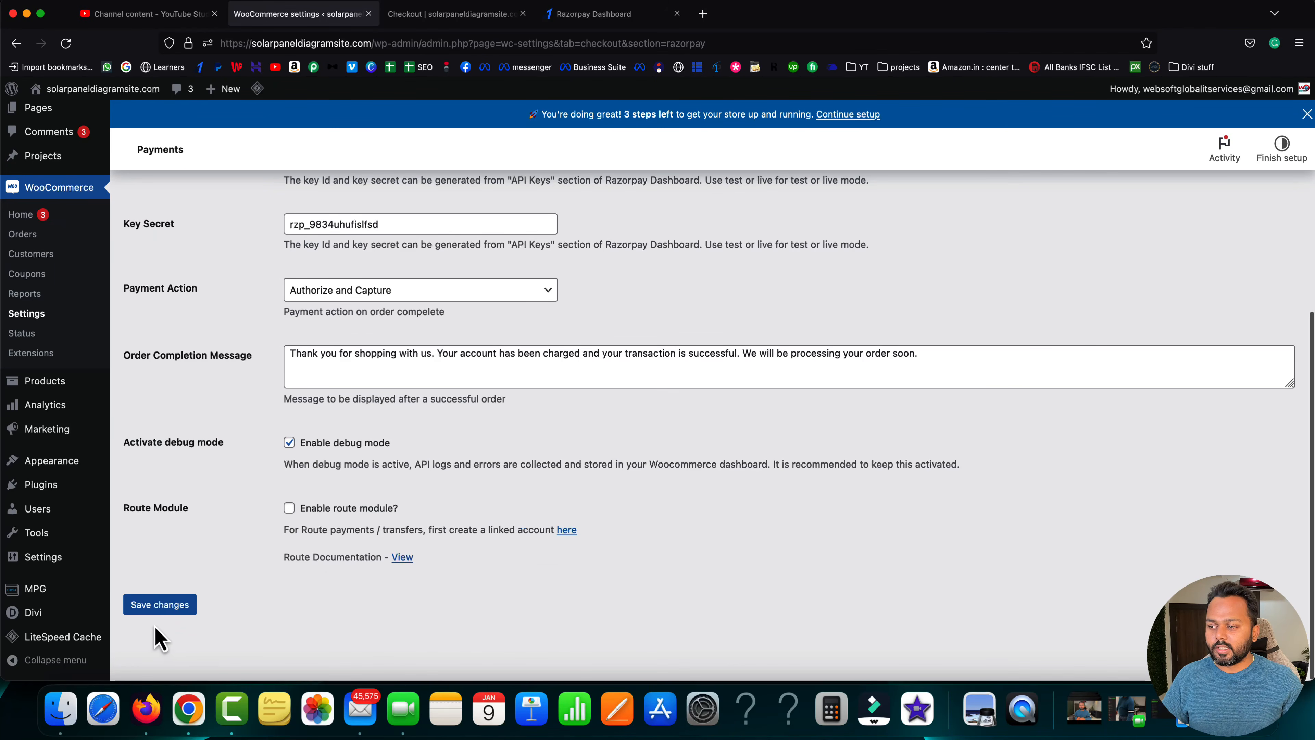
click(189, 610)
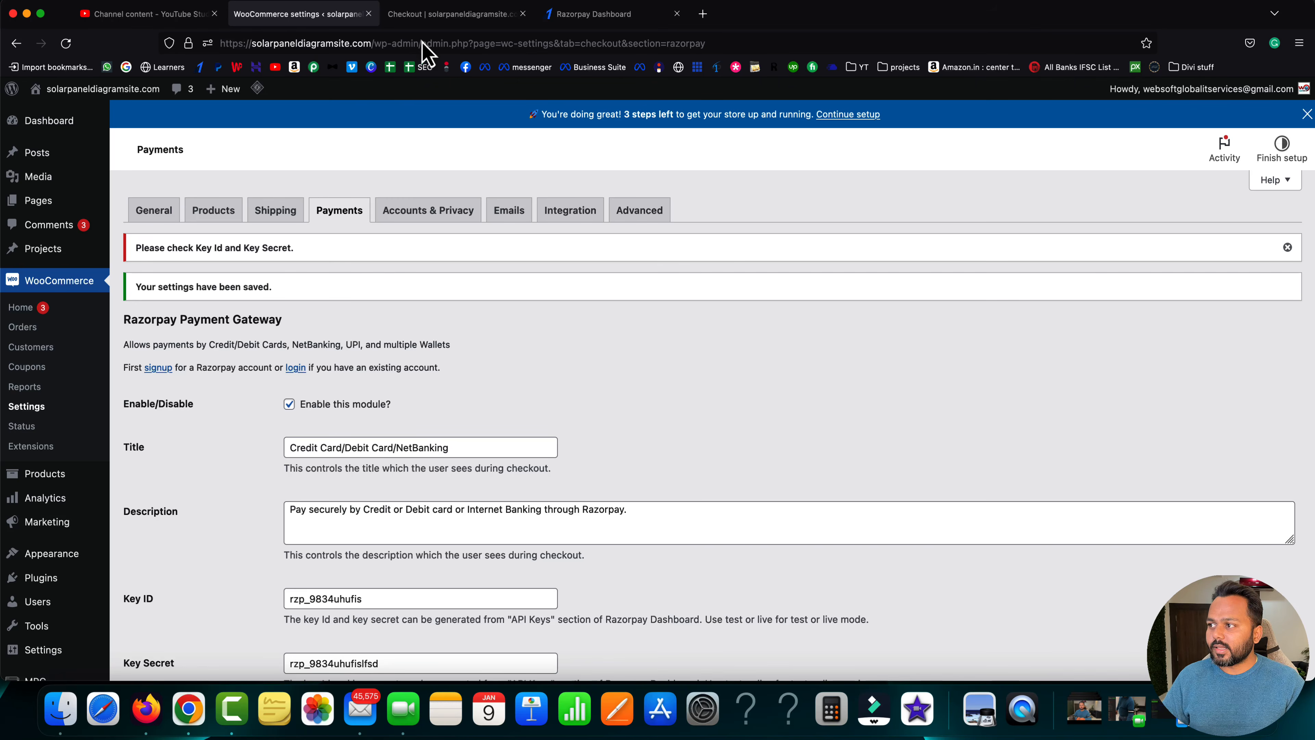
- Reload the hoodie checkout to confirm Razorpay card/netbanking payment now appears
click(436, 15)
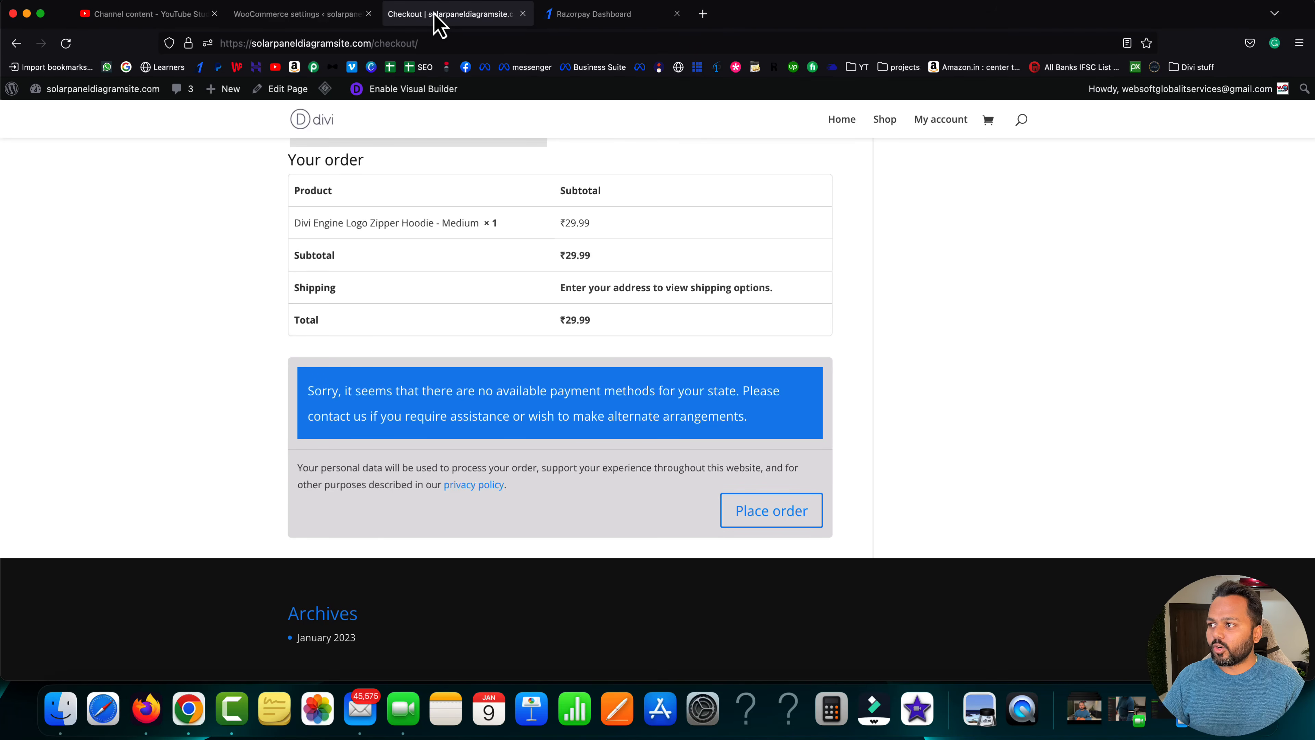
click(65, 44)
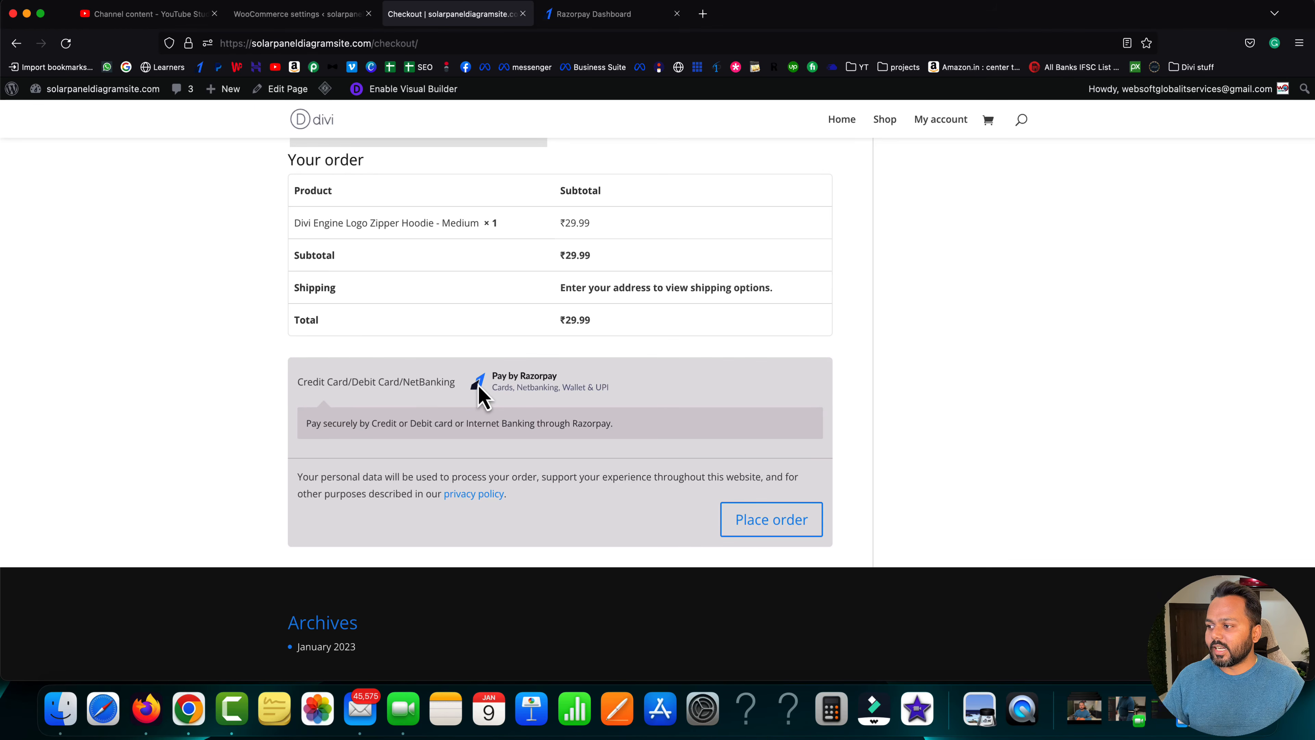
scroll(527, 414, up, 1)
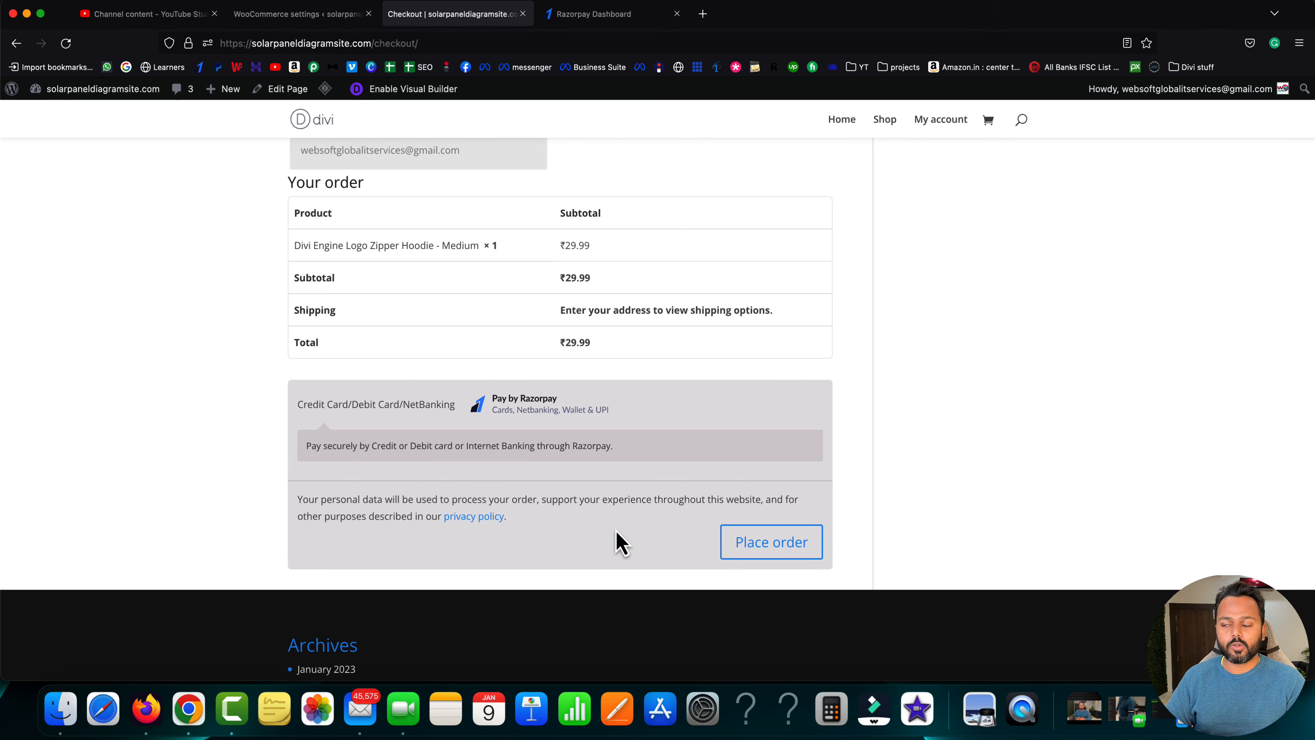
- Switch to the Razorpay Dashboard and show its list of Payment Pages
click(583, 13)
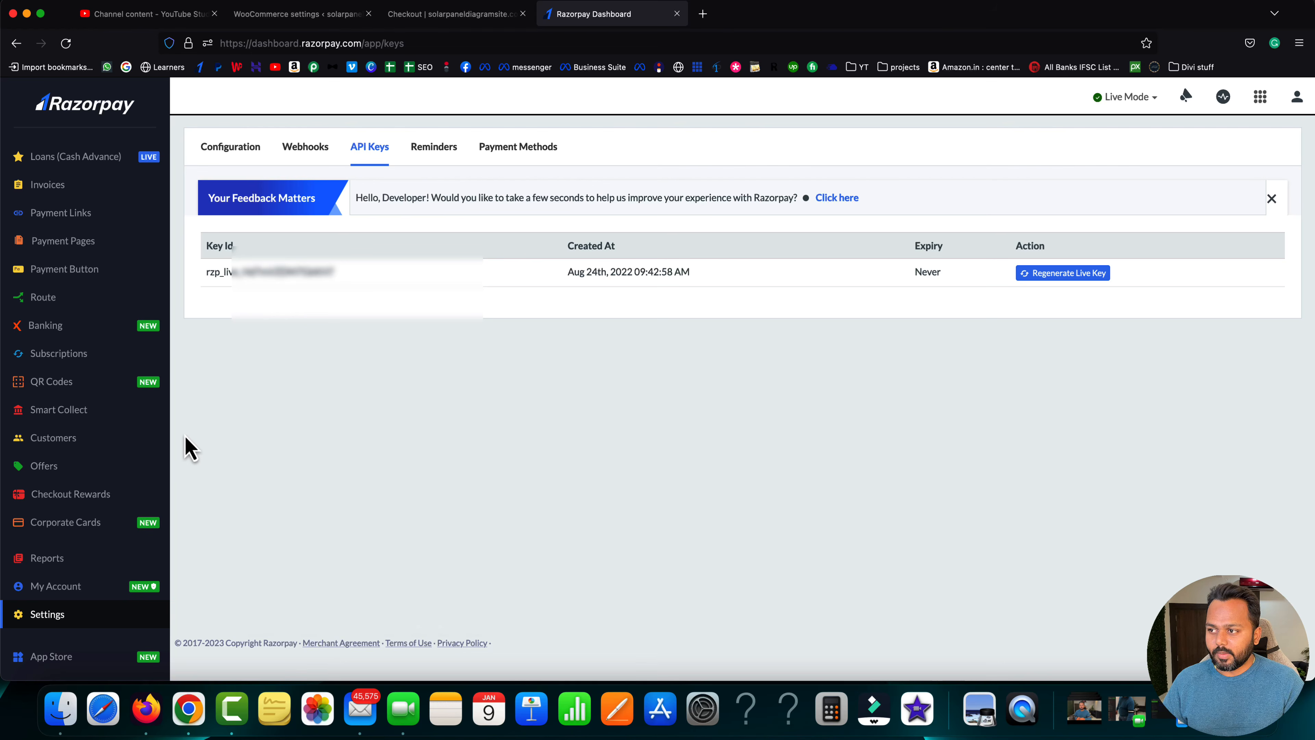
scroll(88, 381, up, 3)
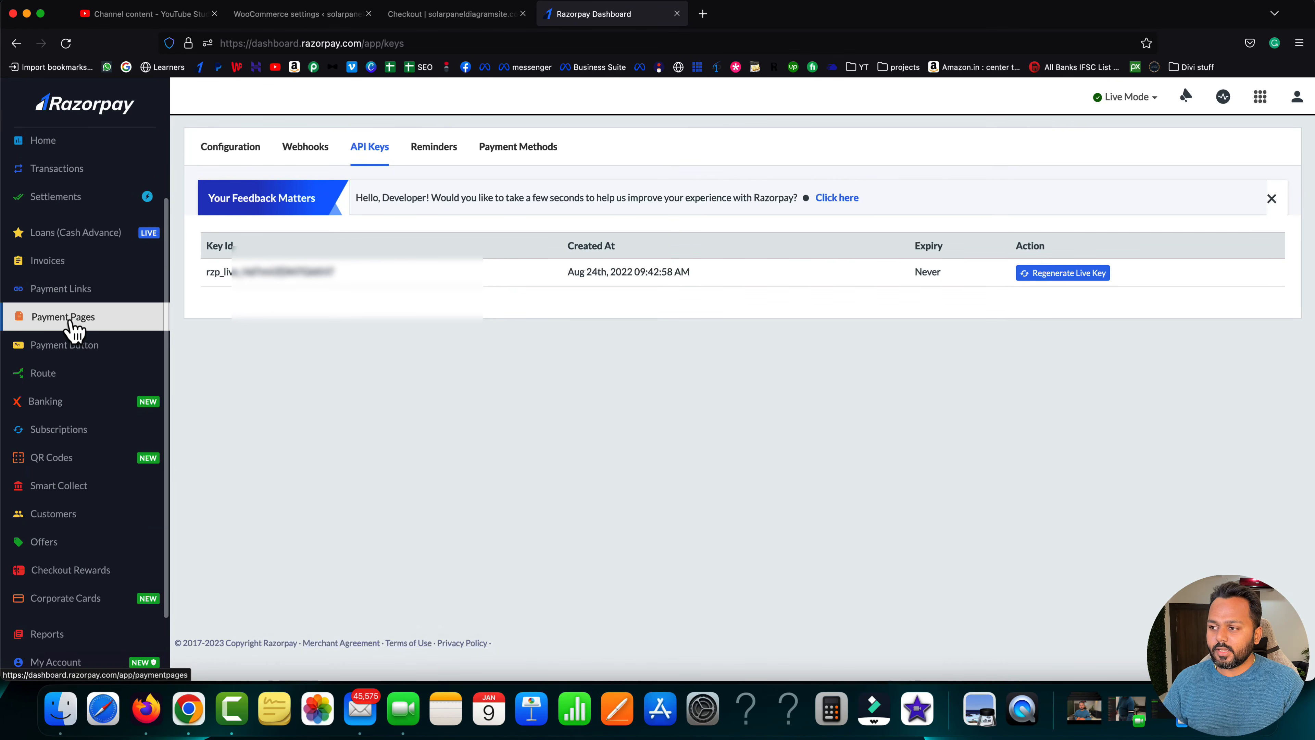
click(93, 326)
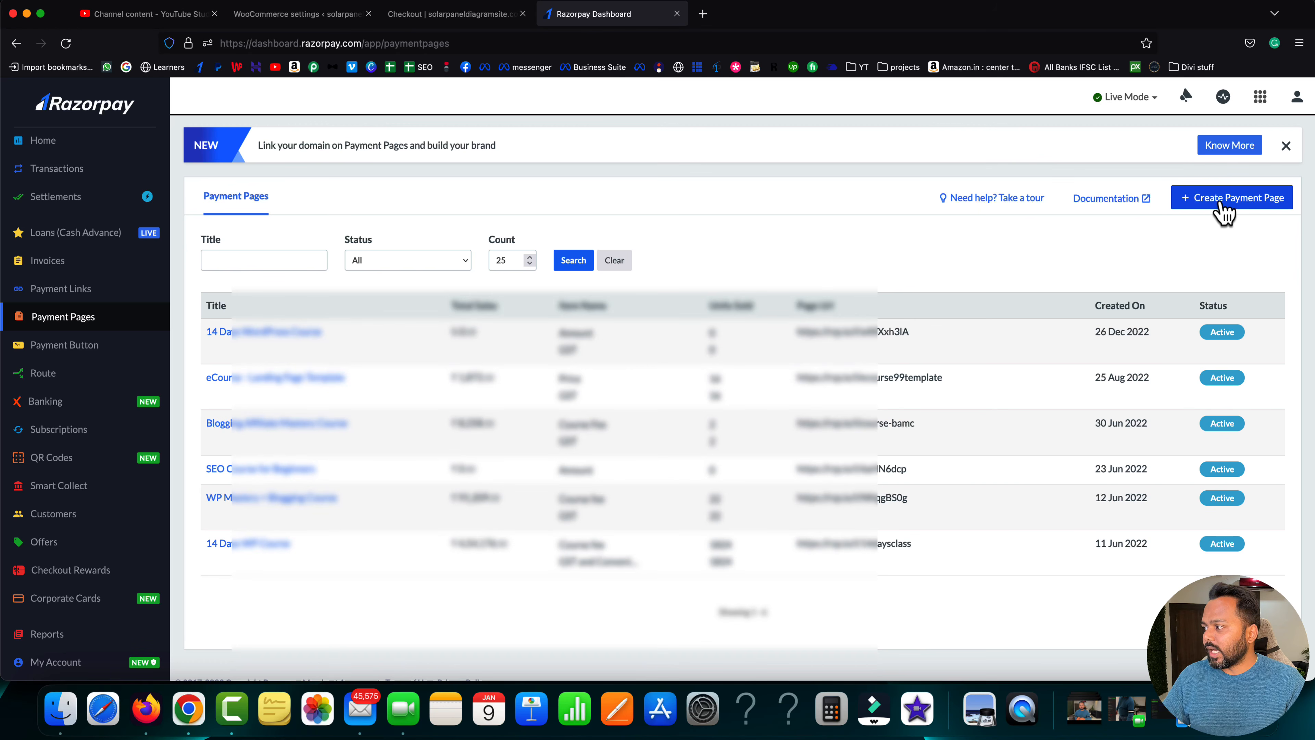
- Create a payment page from the Fees Collection template titled 'WordPress course'
click(1240, 210)
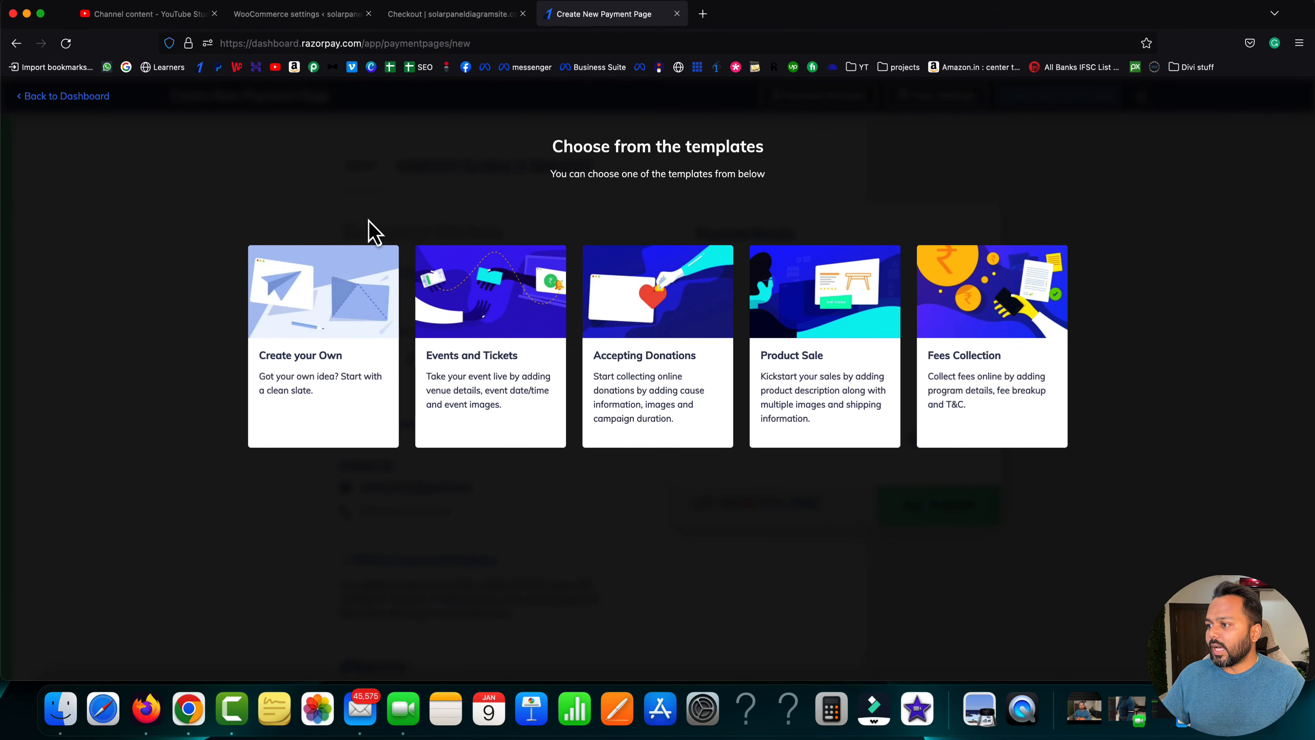
mouse_move(1055, 350)
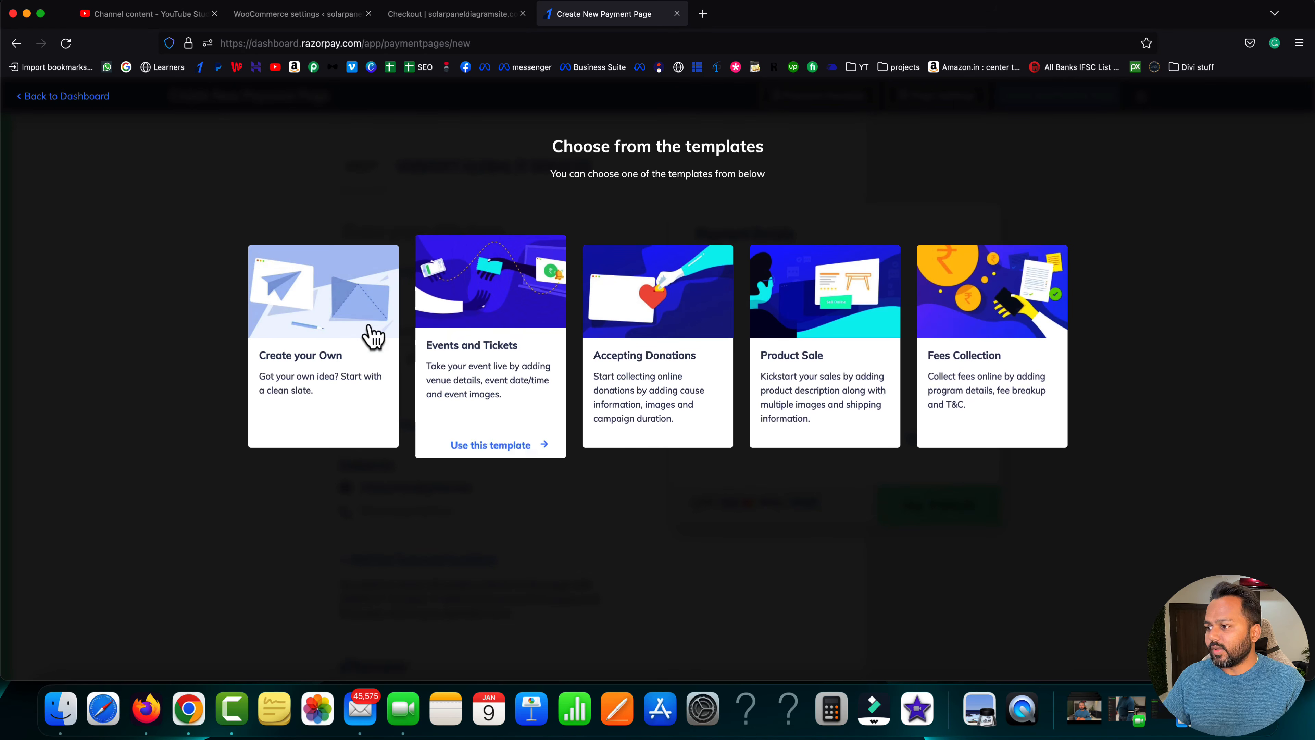
mouse_move(336, 348)
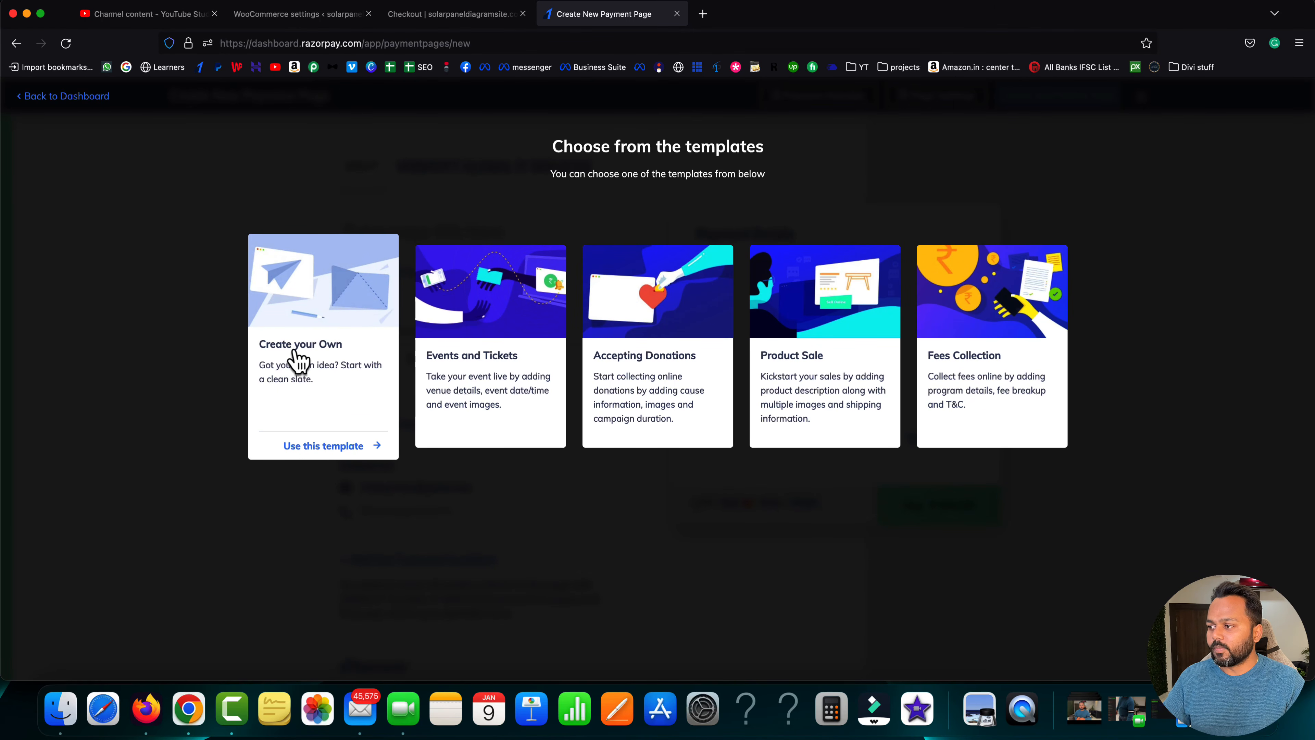
mouse_move(468, 374)
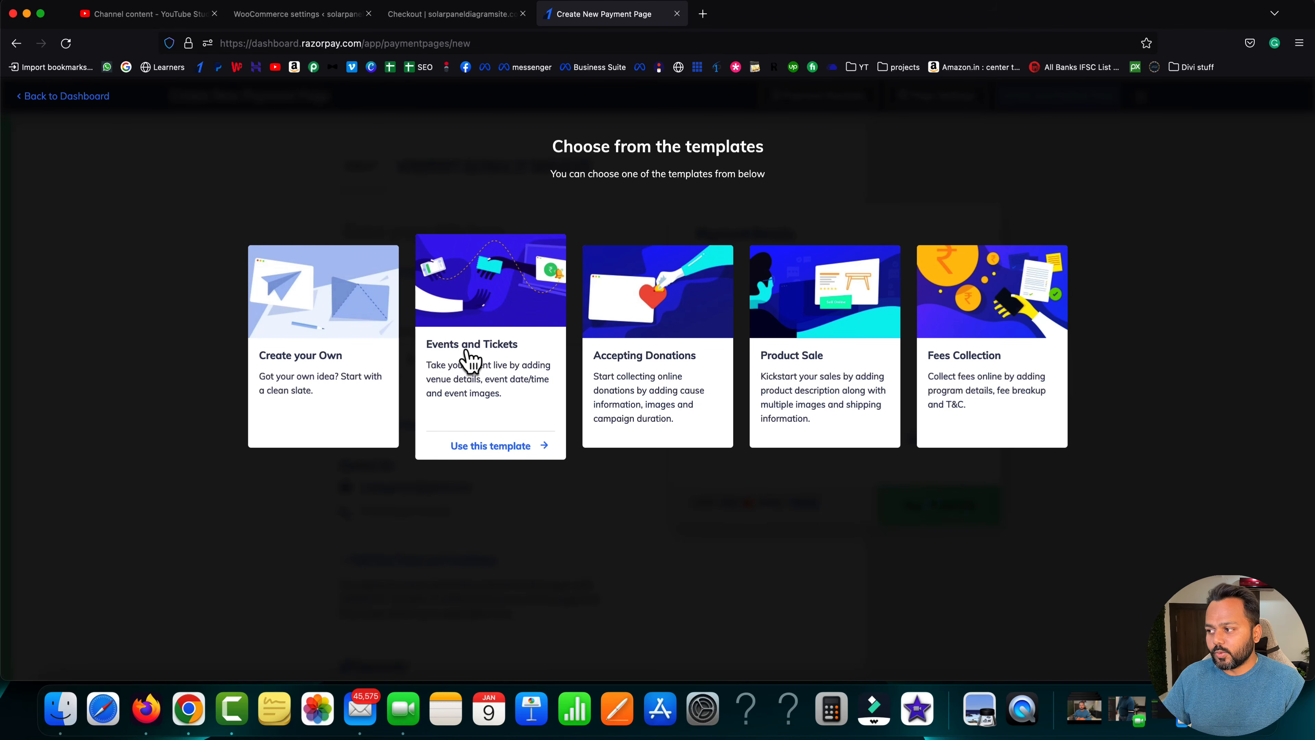
mouse_move(702, 344)
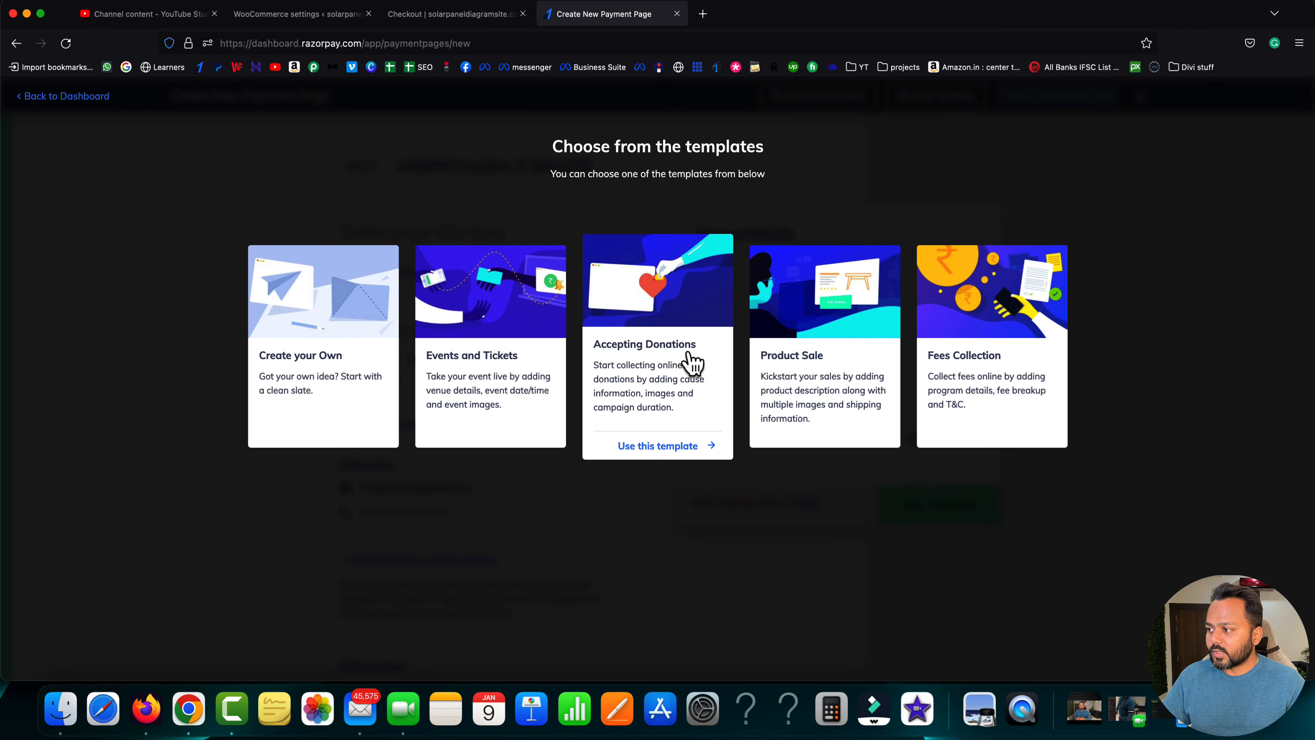
mouse_move(777, 369)
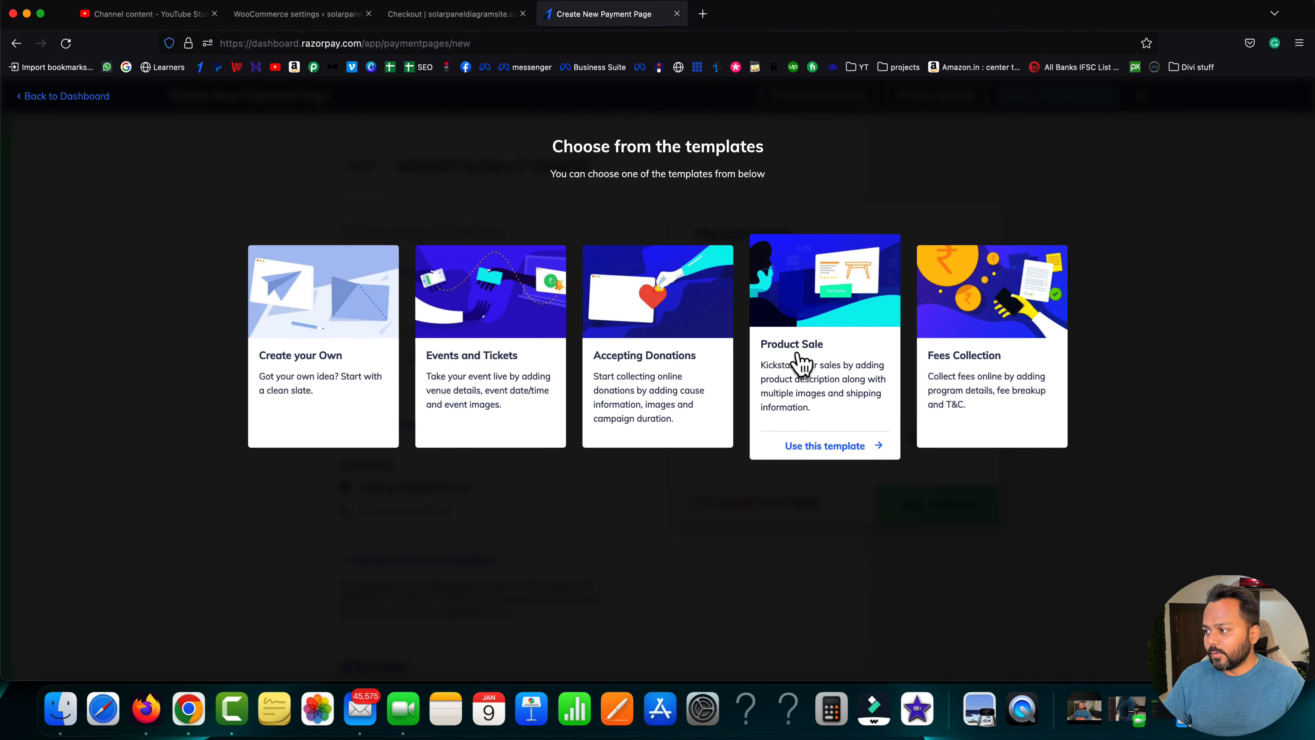
mouse_move(964, 368)
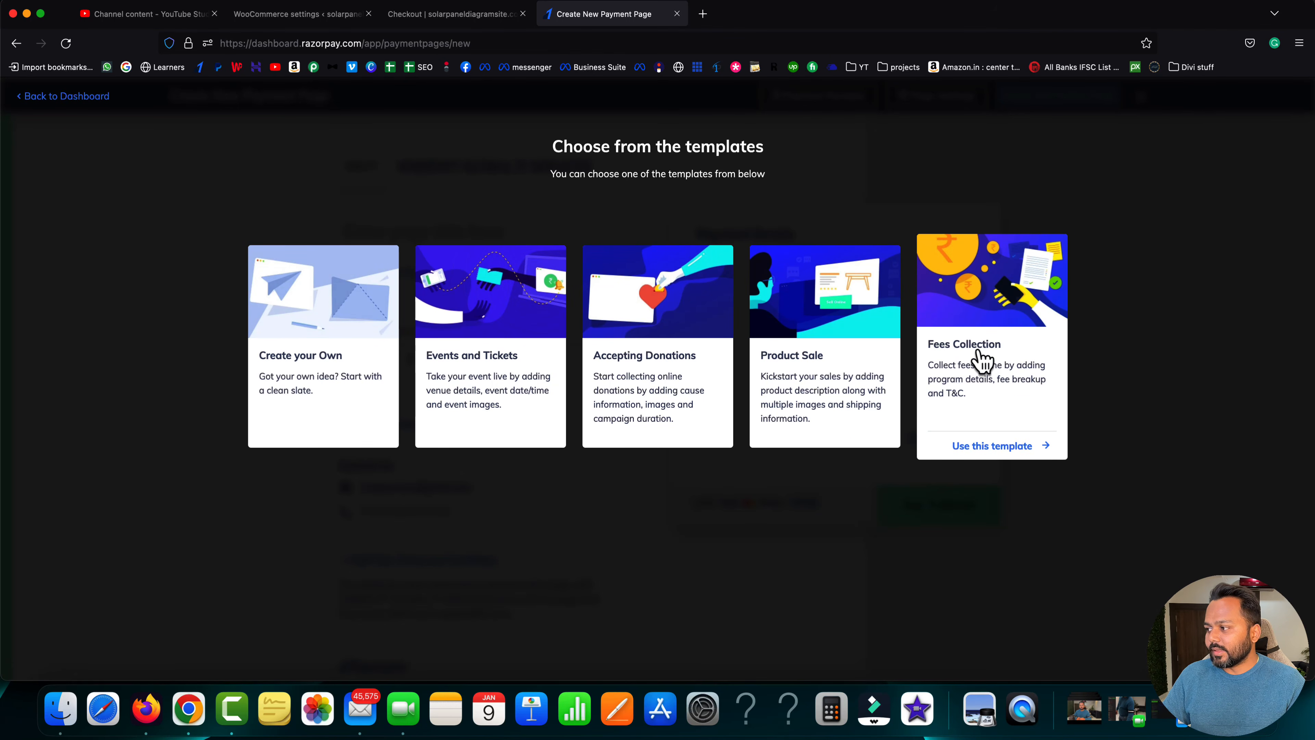
click(969, 356)
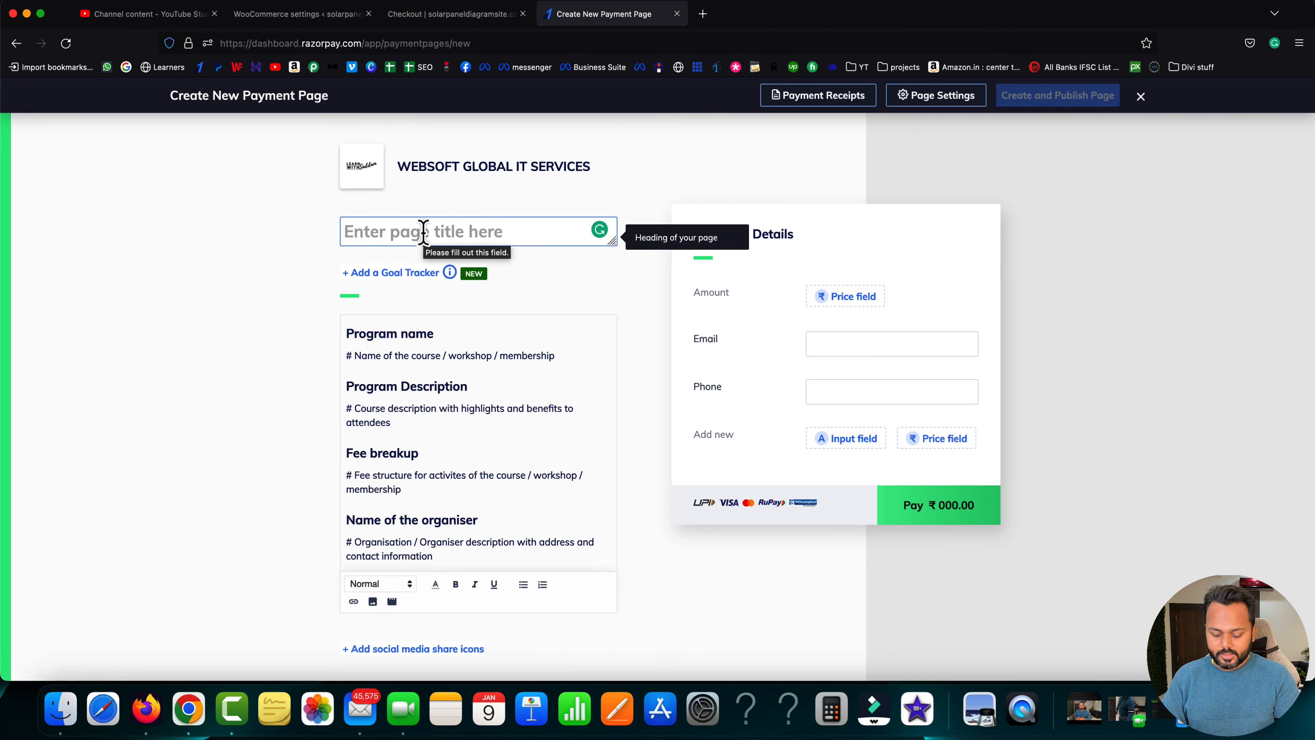
text(WordPress co)
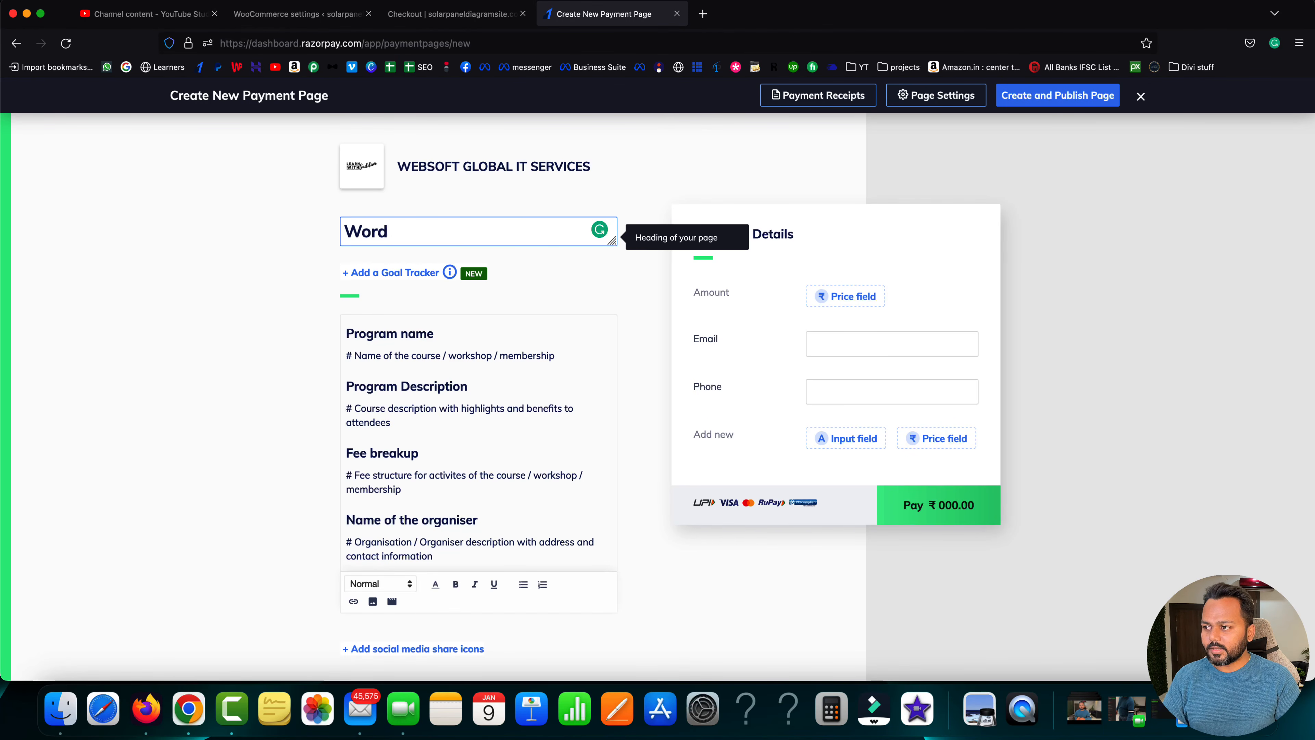
text(urse)
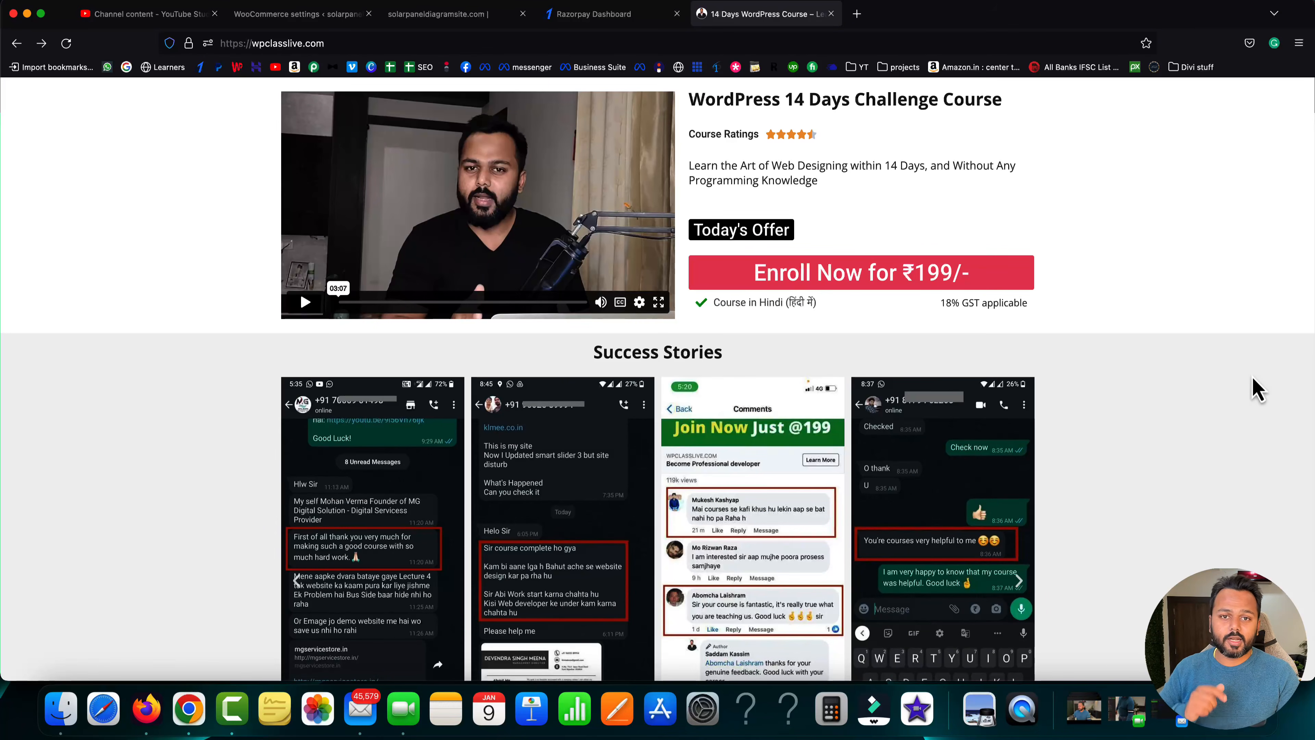
- On wpclasslive.com, open the Enroll Now checkout for the ₹199 WordPress course
scroll(1257, 388, down, 10)
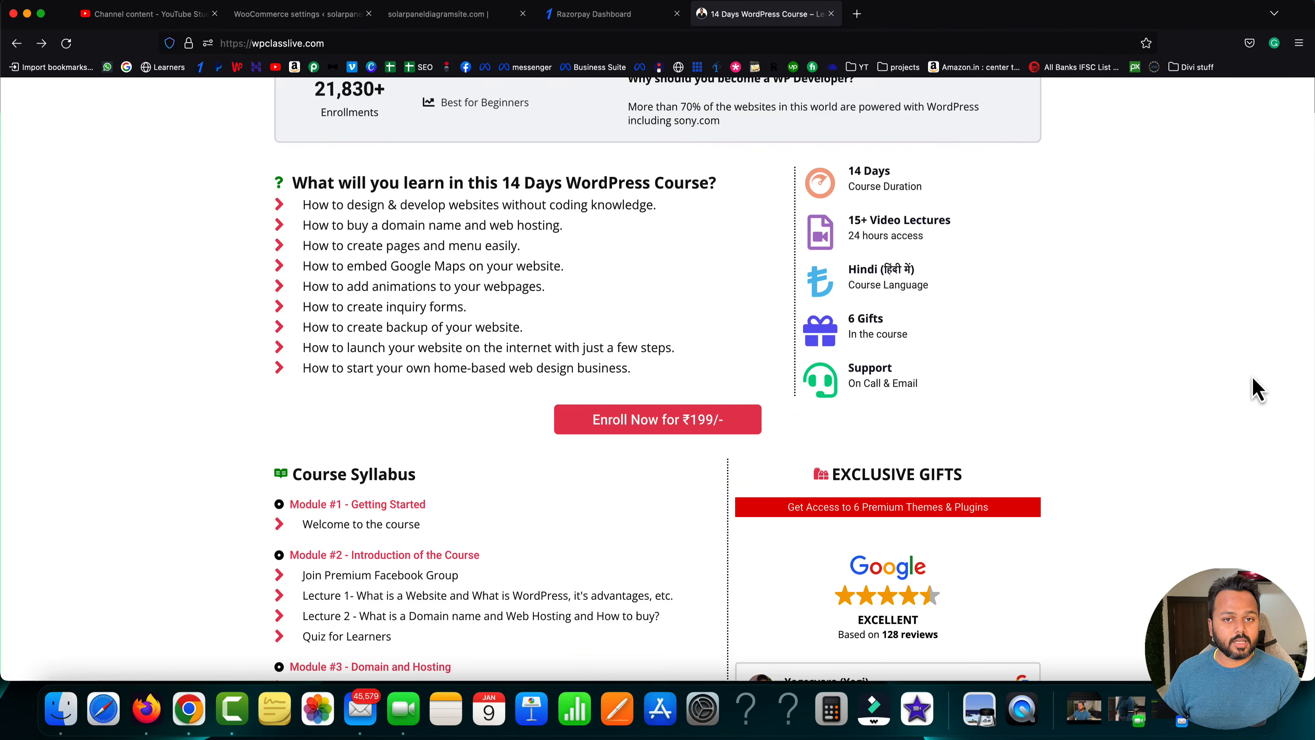
click(709, 423)
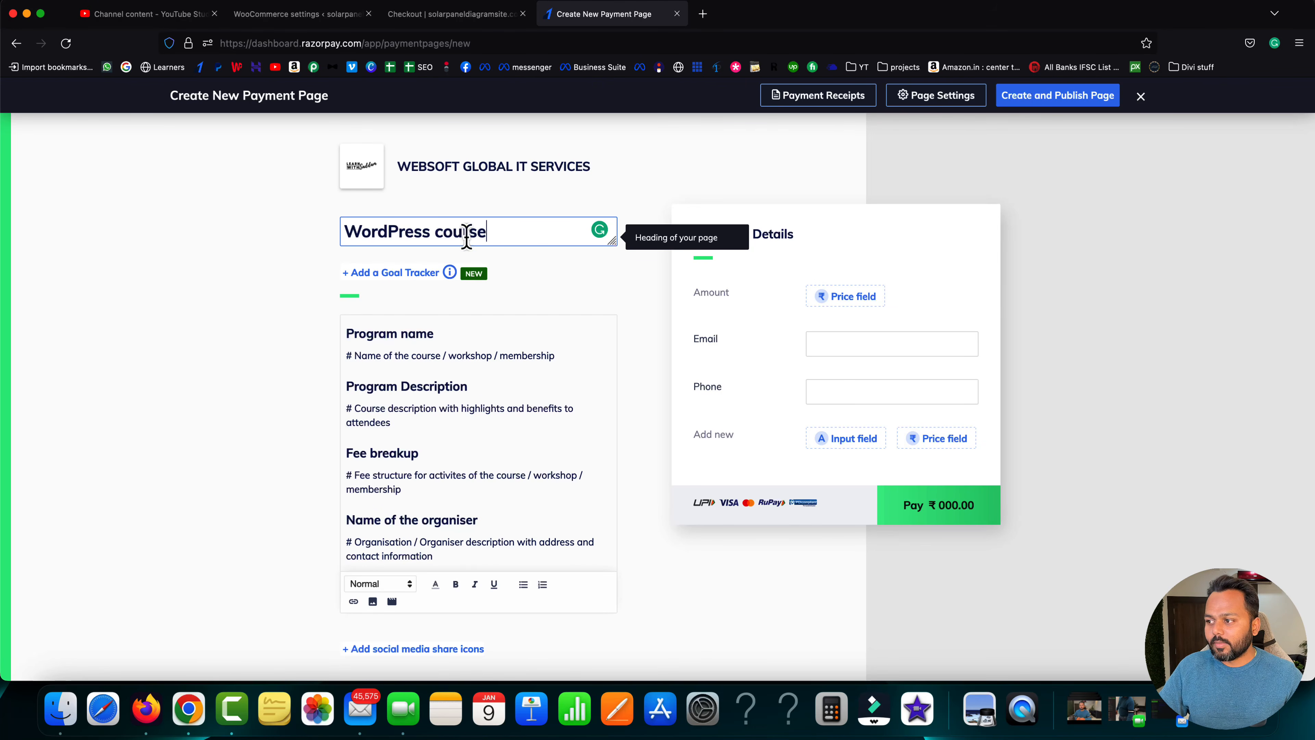
- Edit the page description and enter a support phone number under Contact Us
click(406, 347)
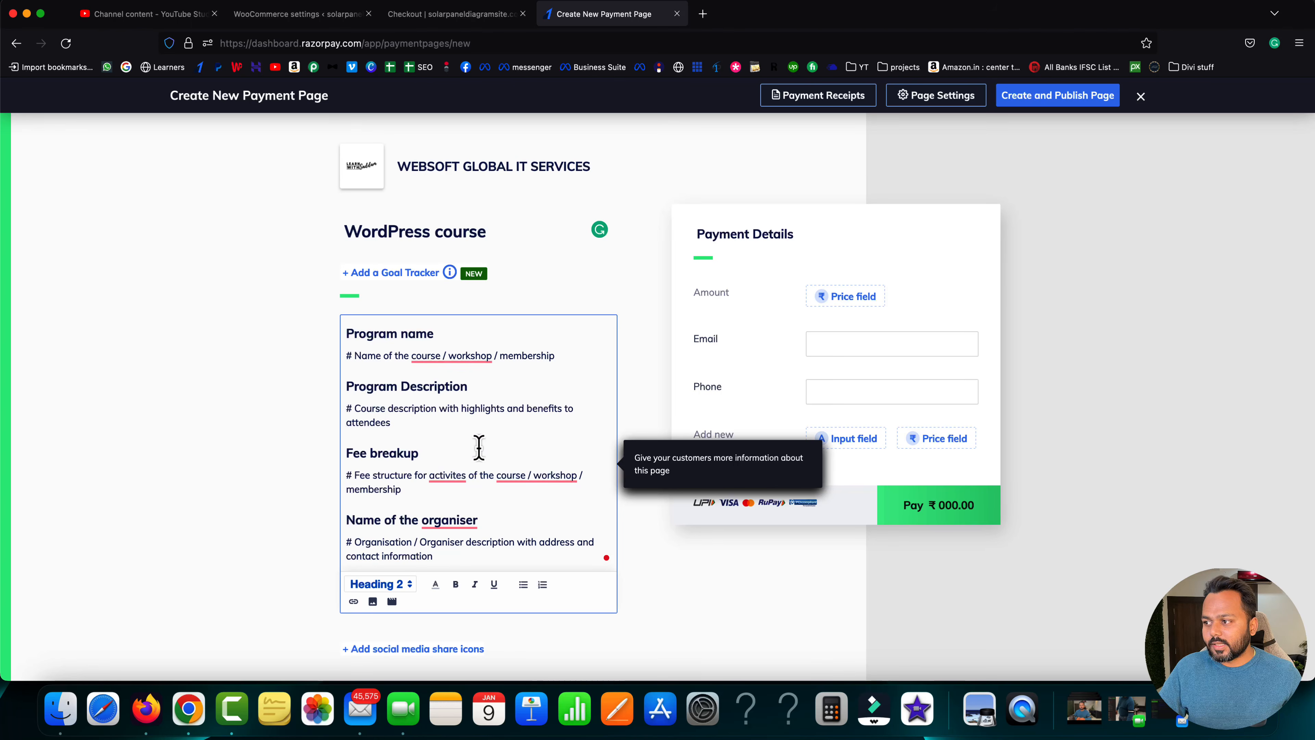
scroll(478, 449, down, 2)
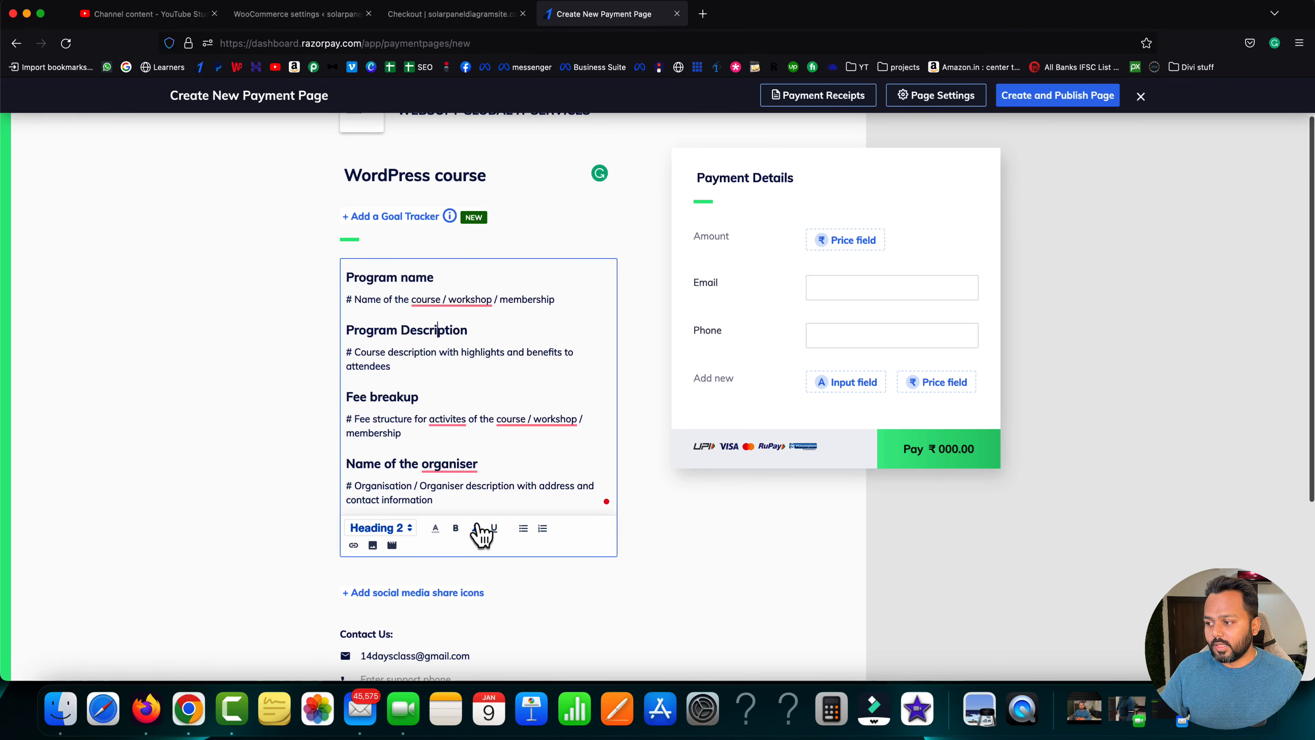
scroll(479, 536, down, 4)
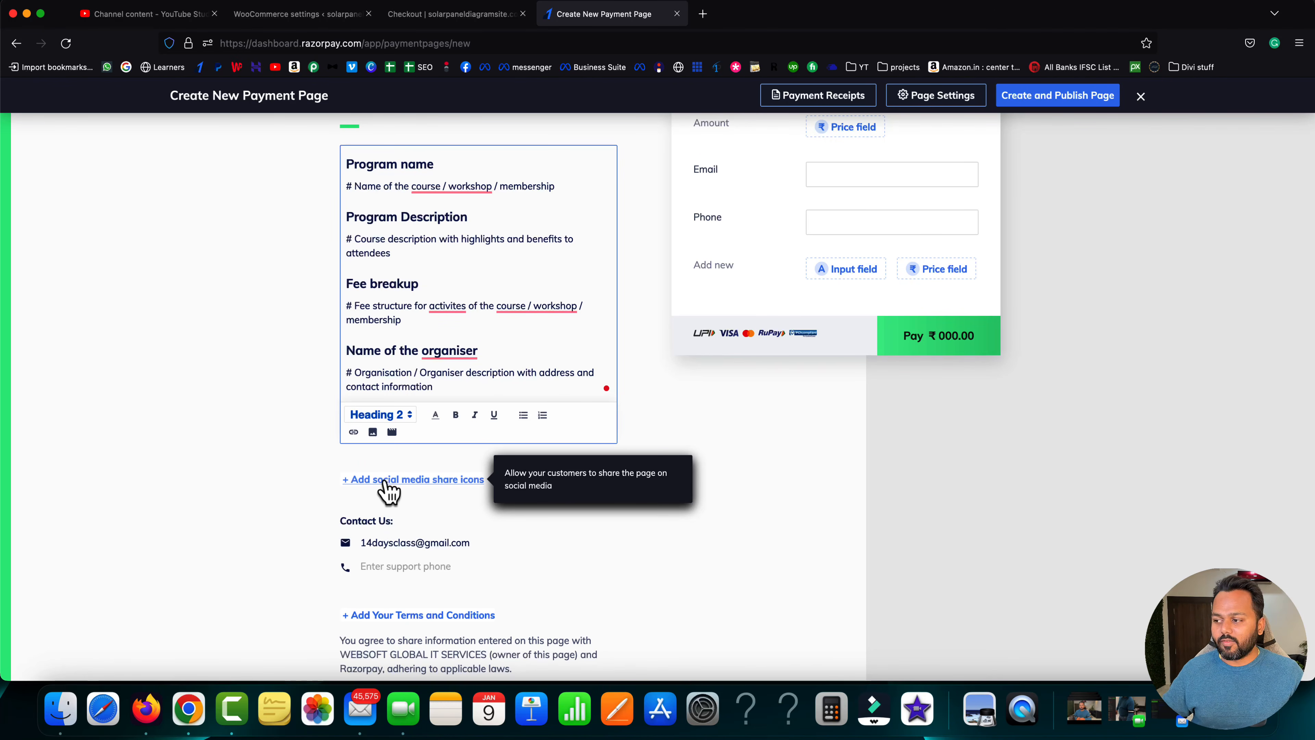
scroll(346, 529, down, 1)
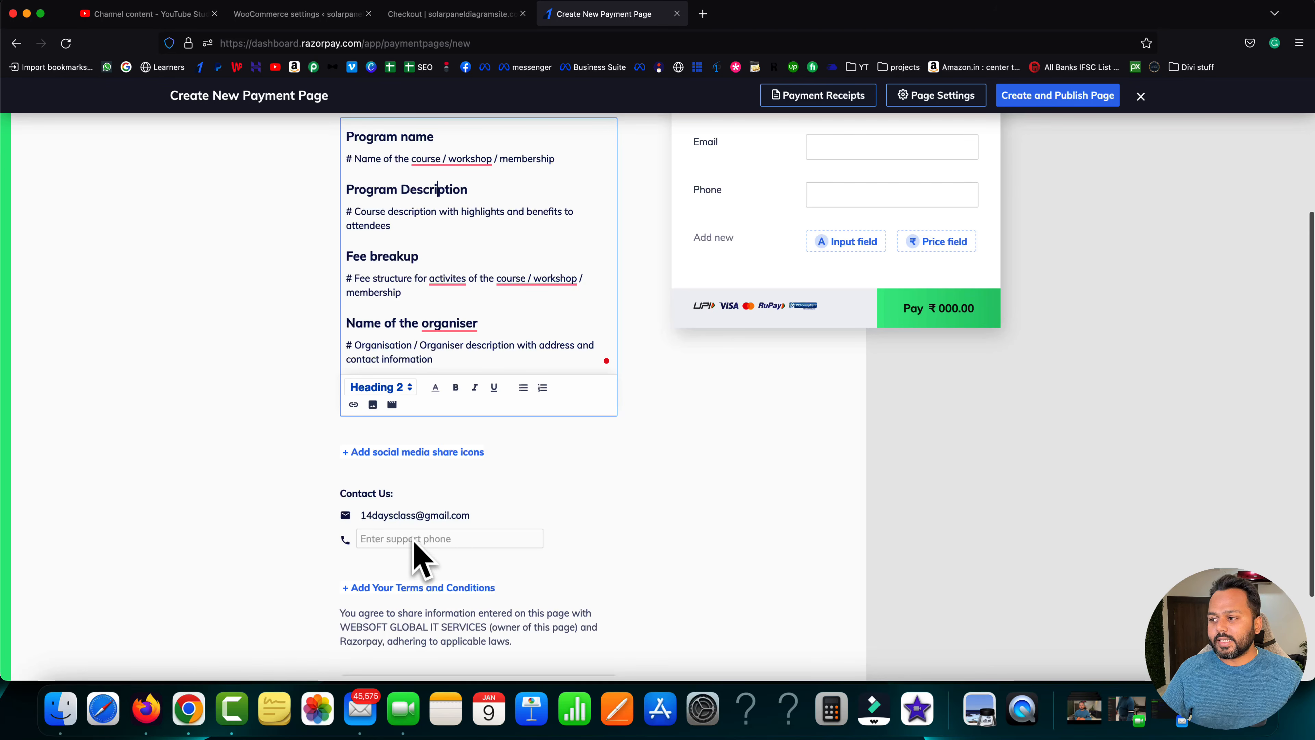
click(434, 541)
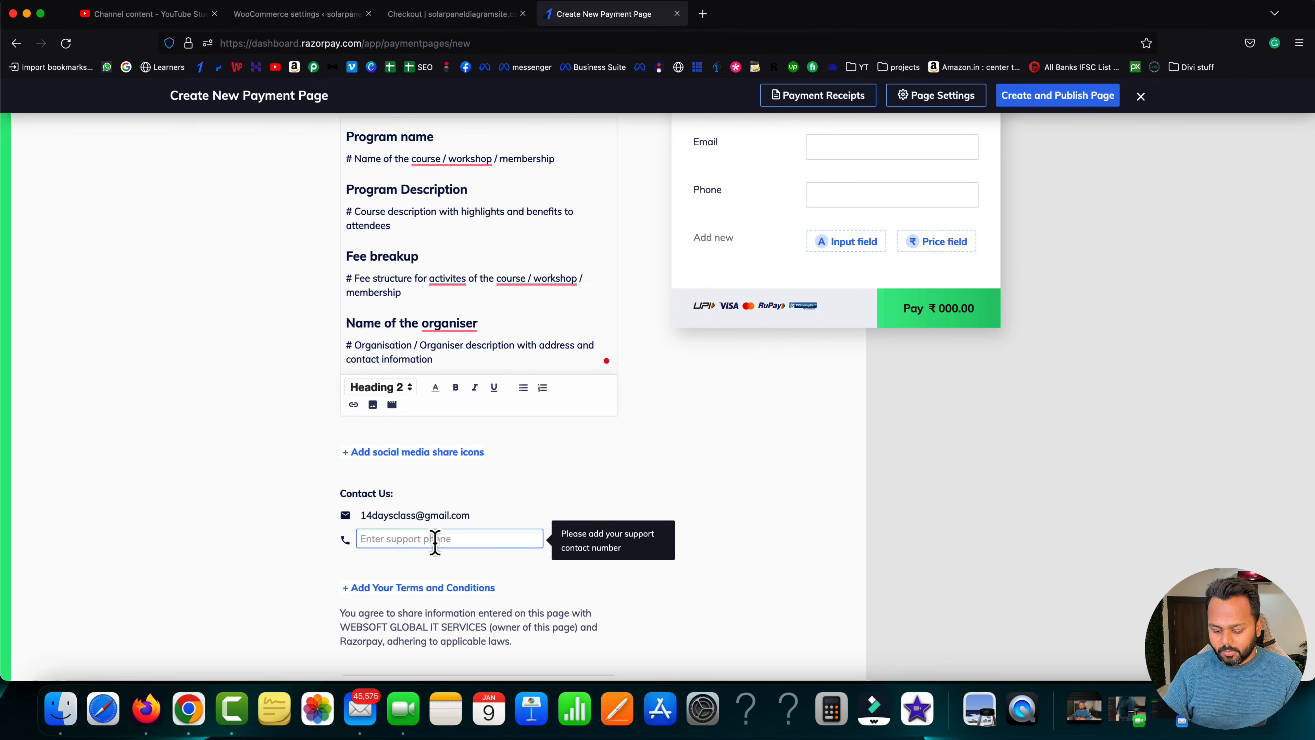
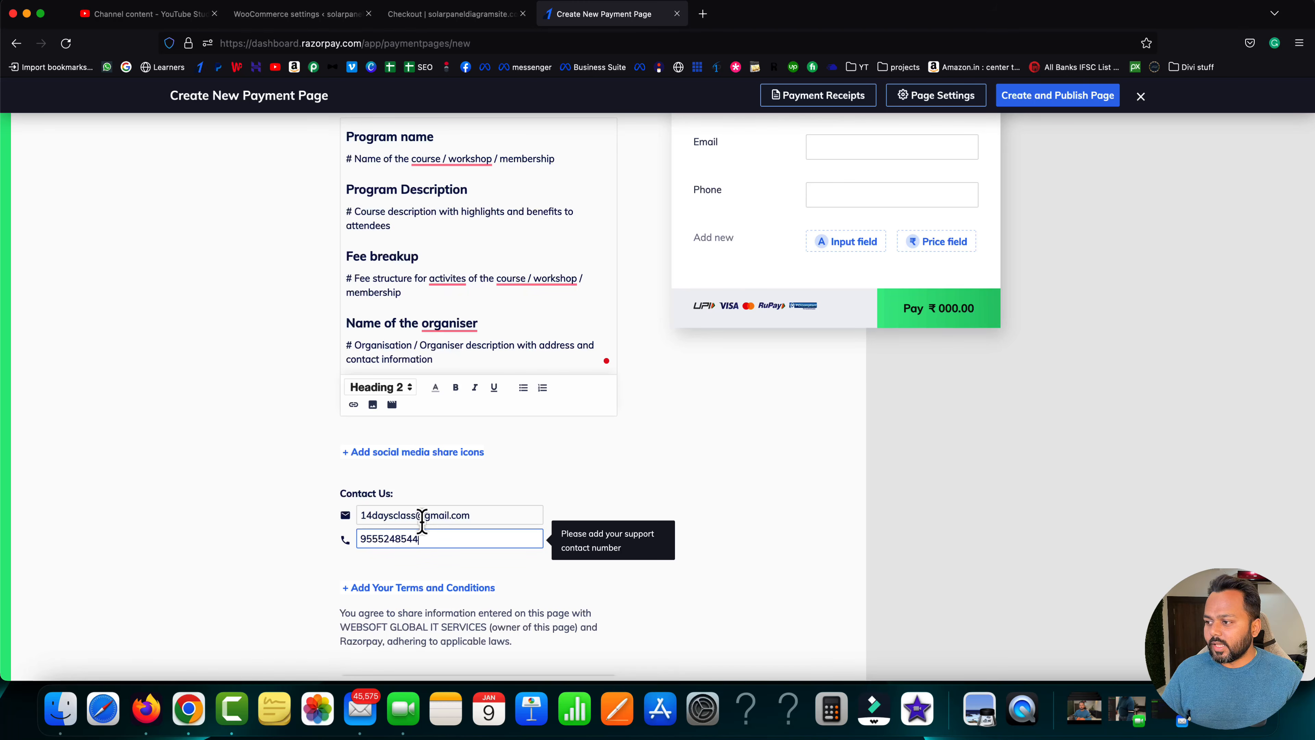
scroll(613, 469, up, 5)
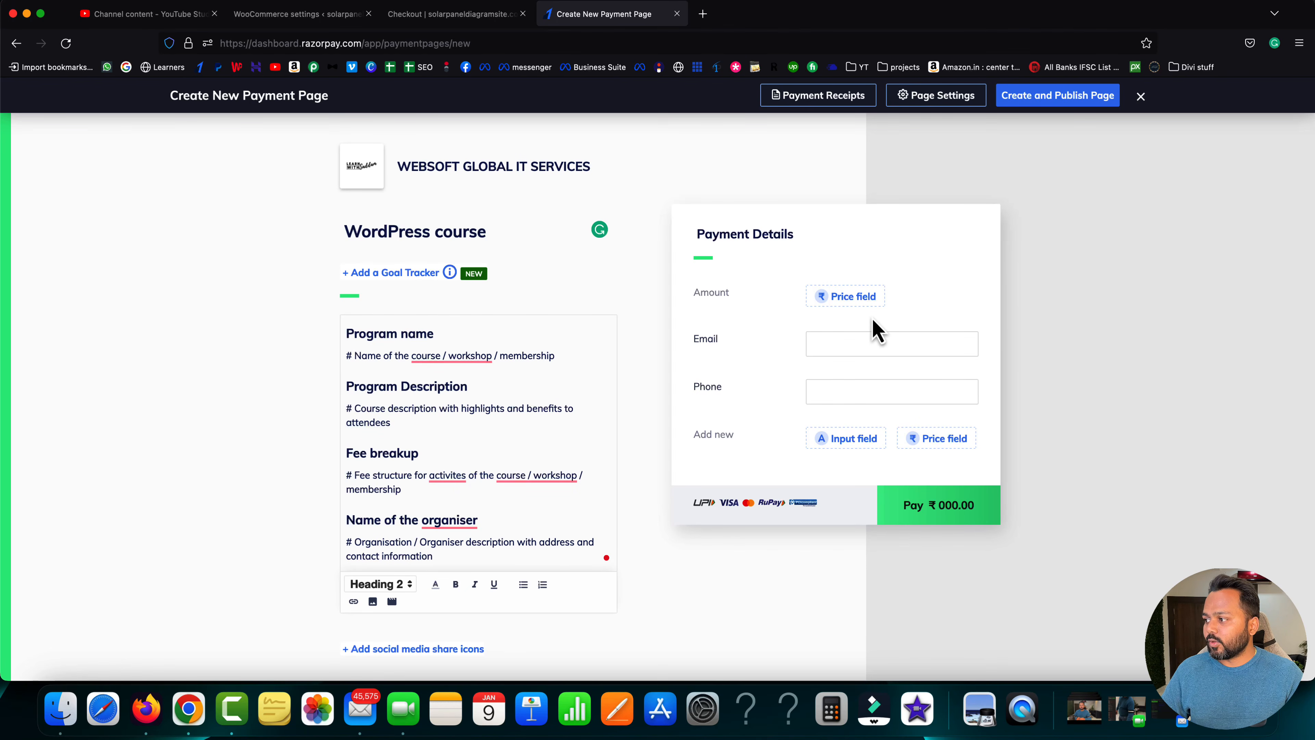
- Set the Amount field to a fixed ₹199 in INR and save it
click(835, 301)
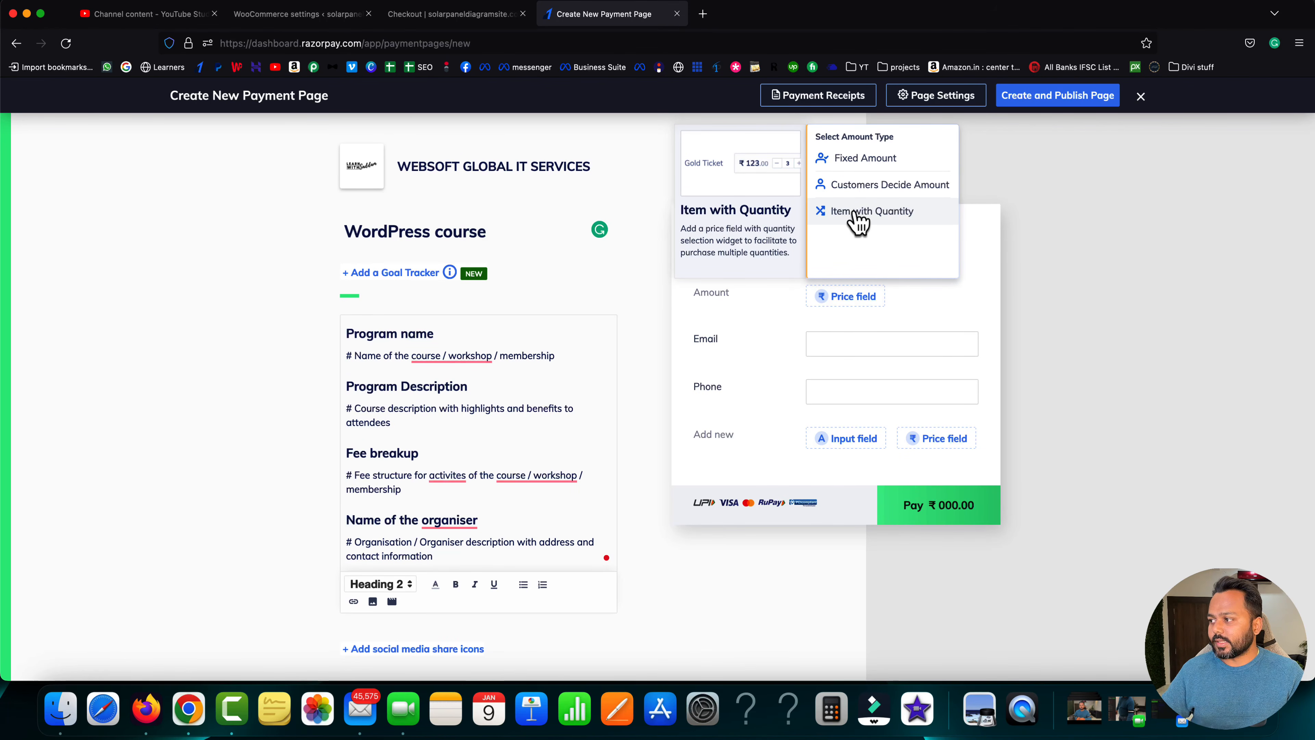
click(860, 158)
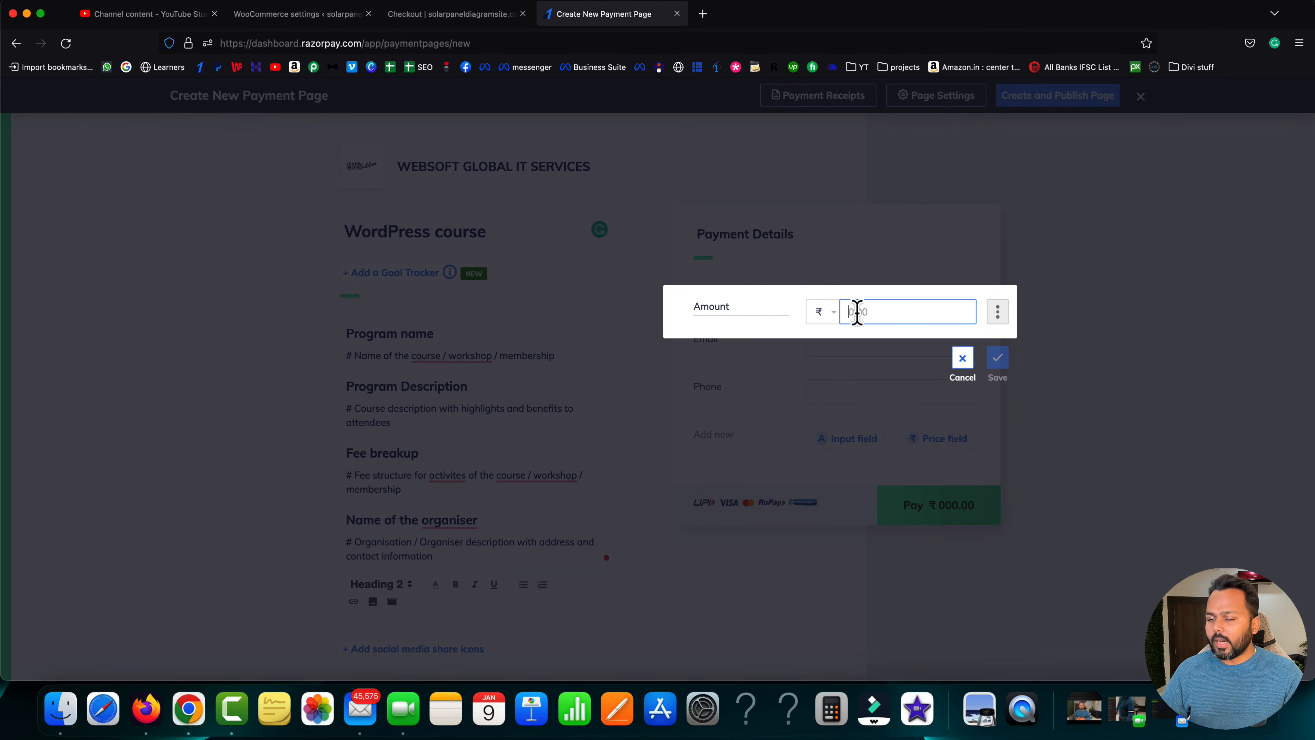
text(199)
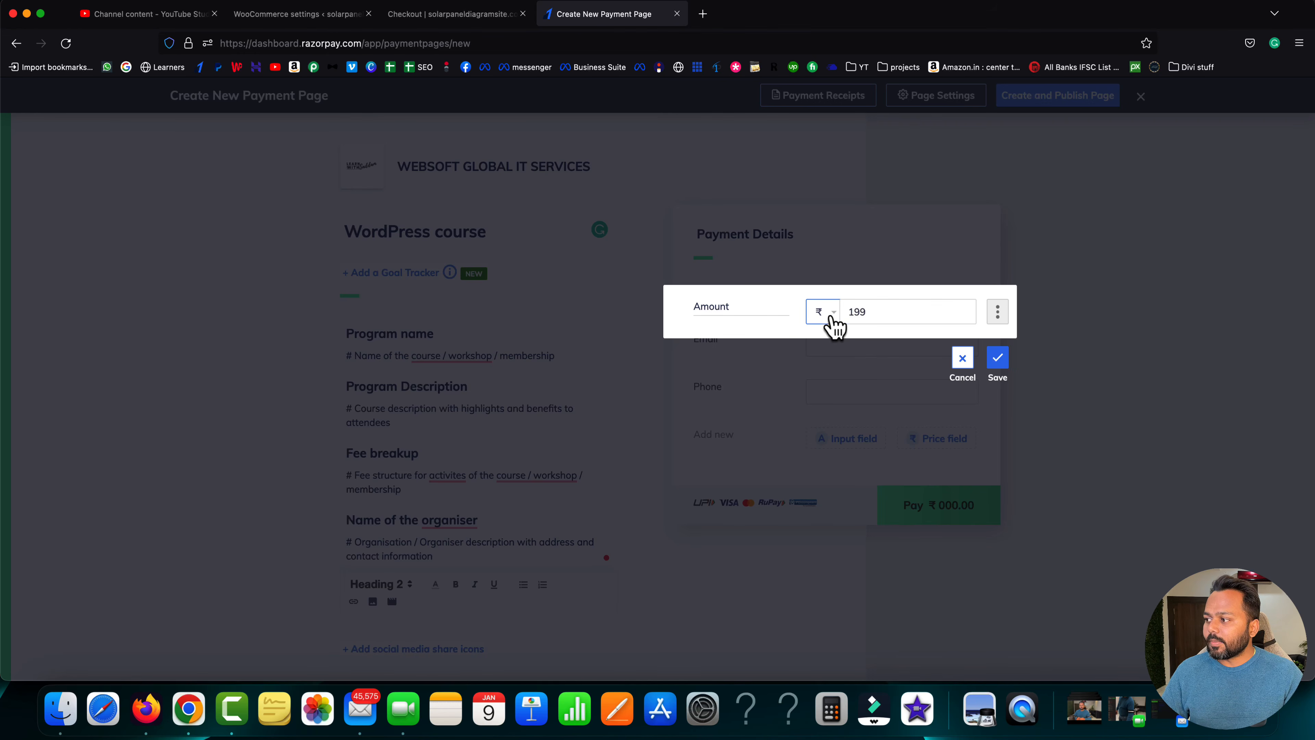
click(833, 317)
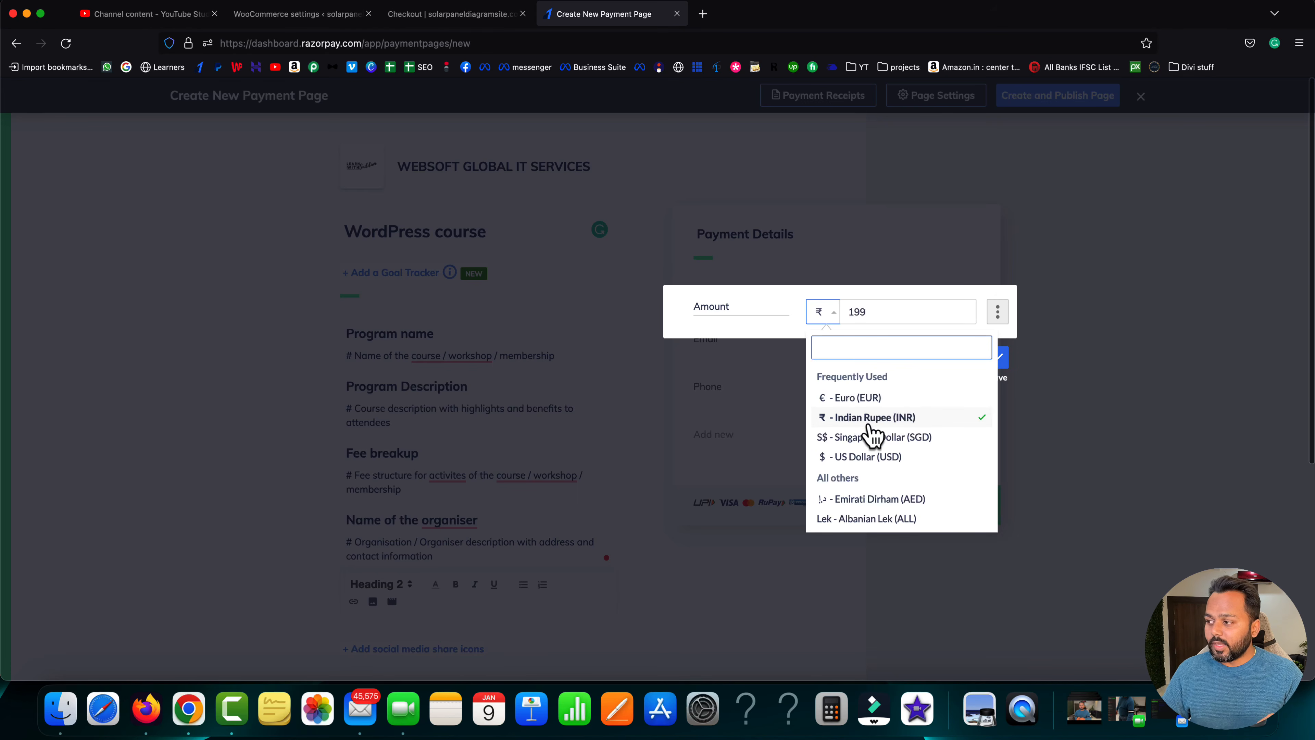
scroll(875, 470, down, 2)
scroll(876, 466, up, 2)
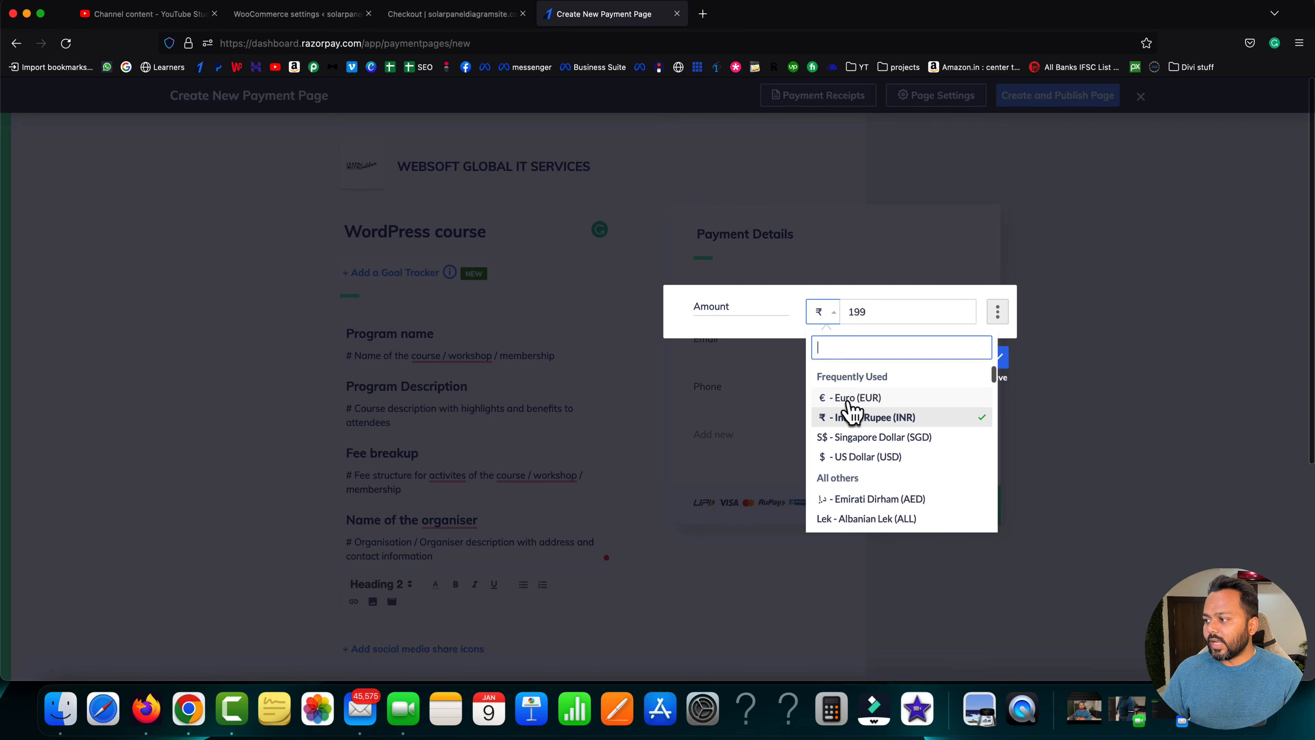
click(764, 344)
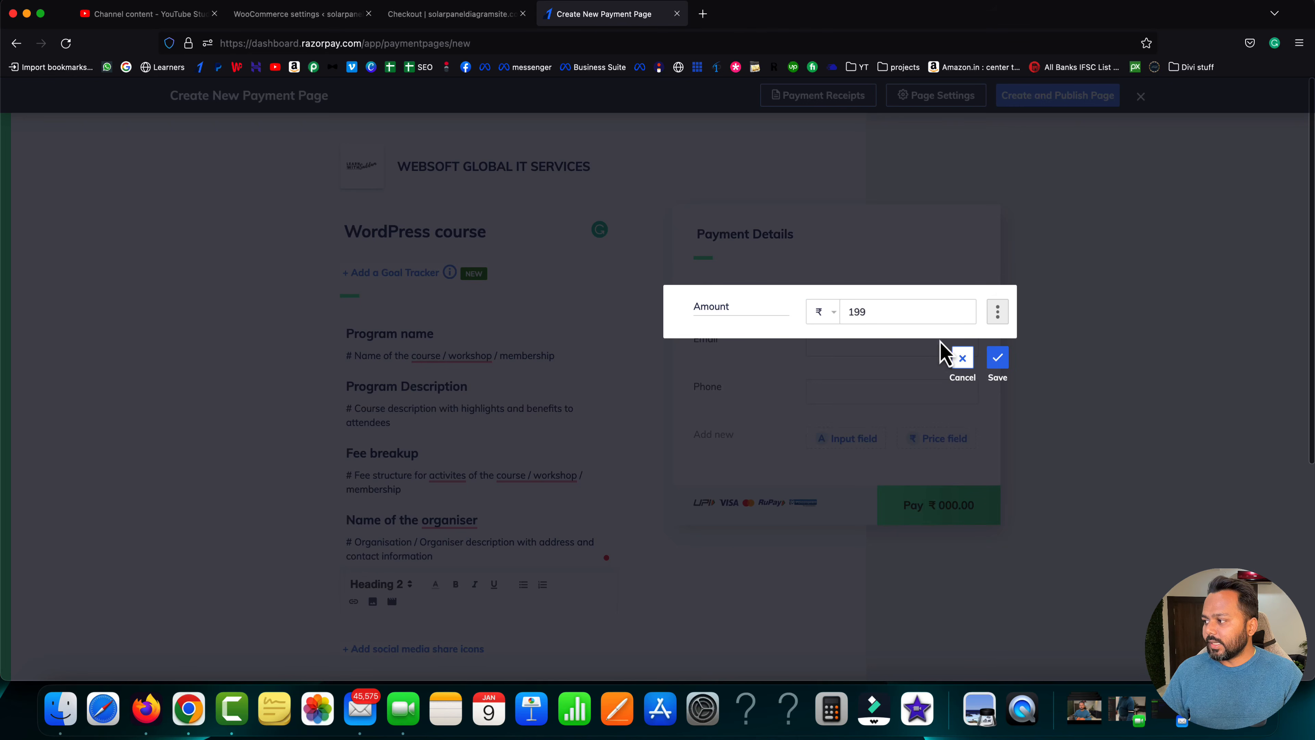
click(996, 359)
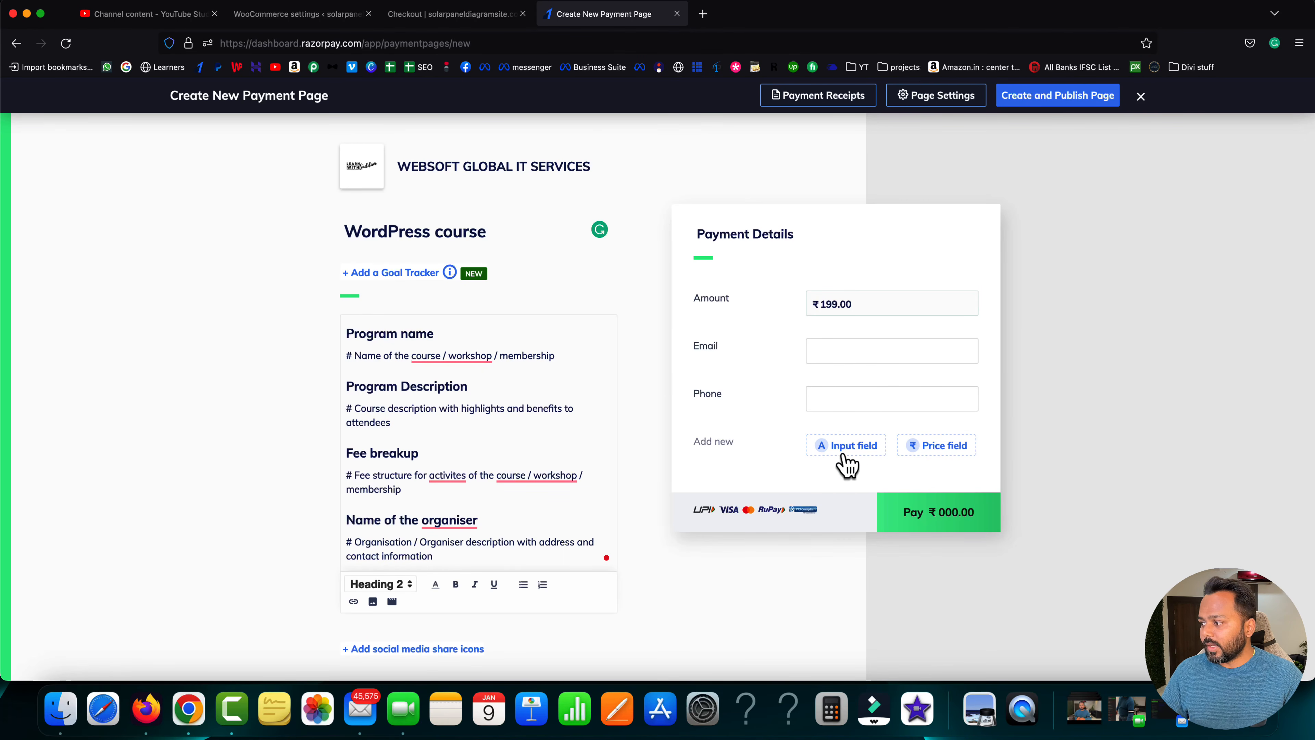
- Add a single-line 'Name' input field and move it directly below Amount
click(855, 449)
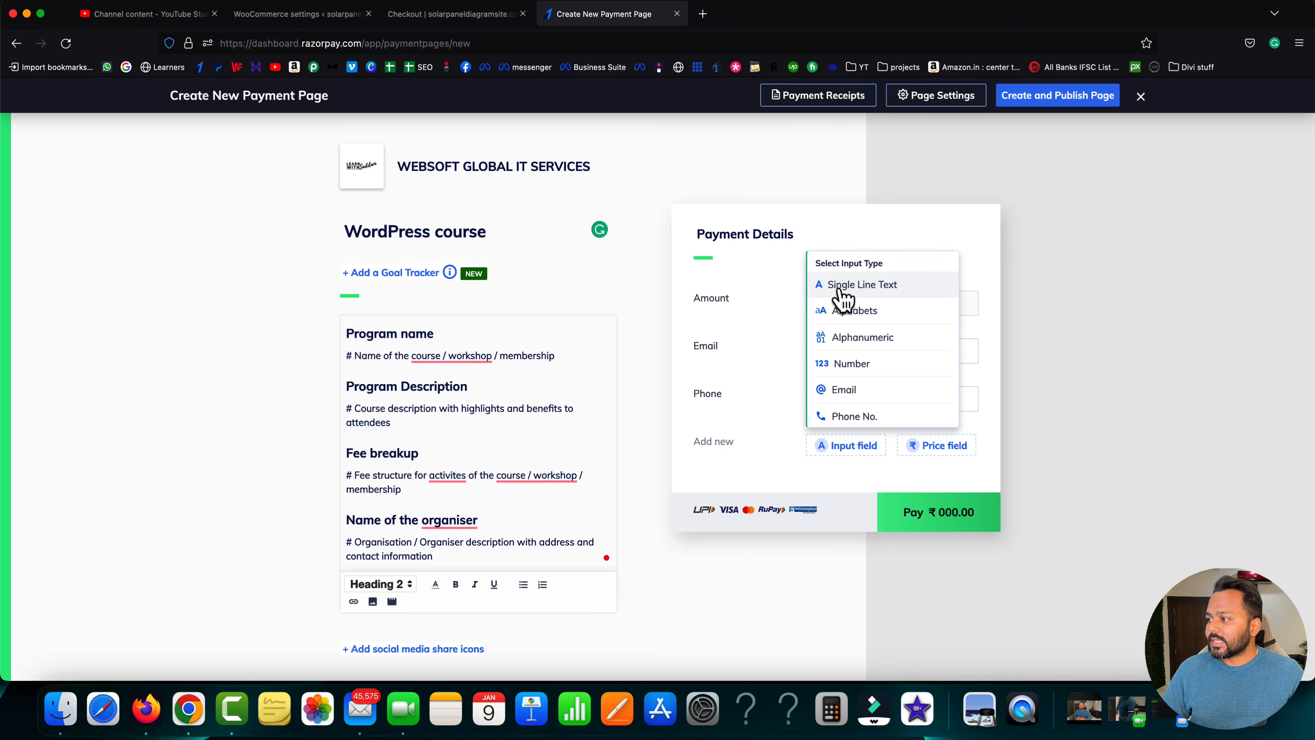
click(861, 285)
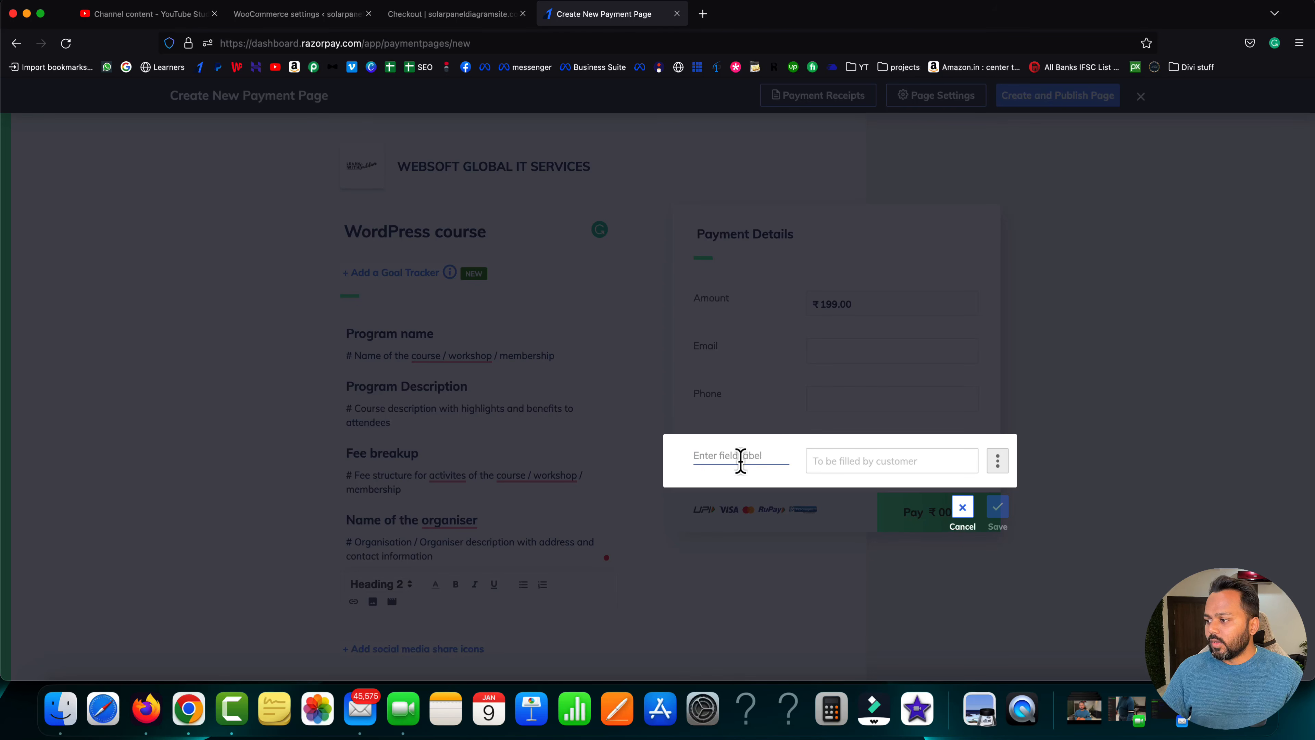
text(Name)
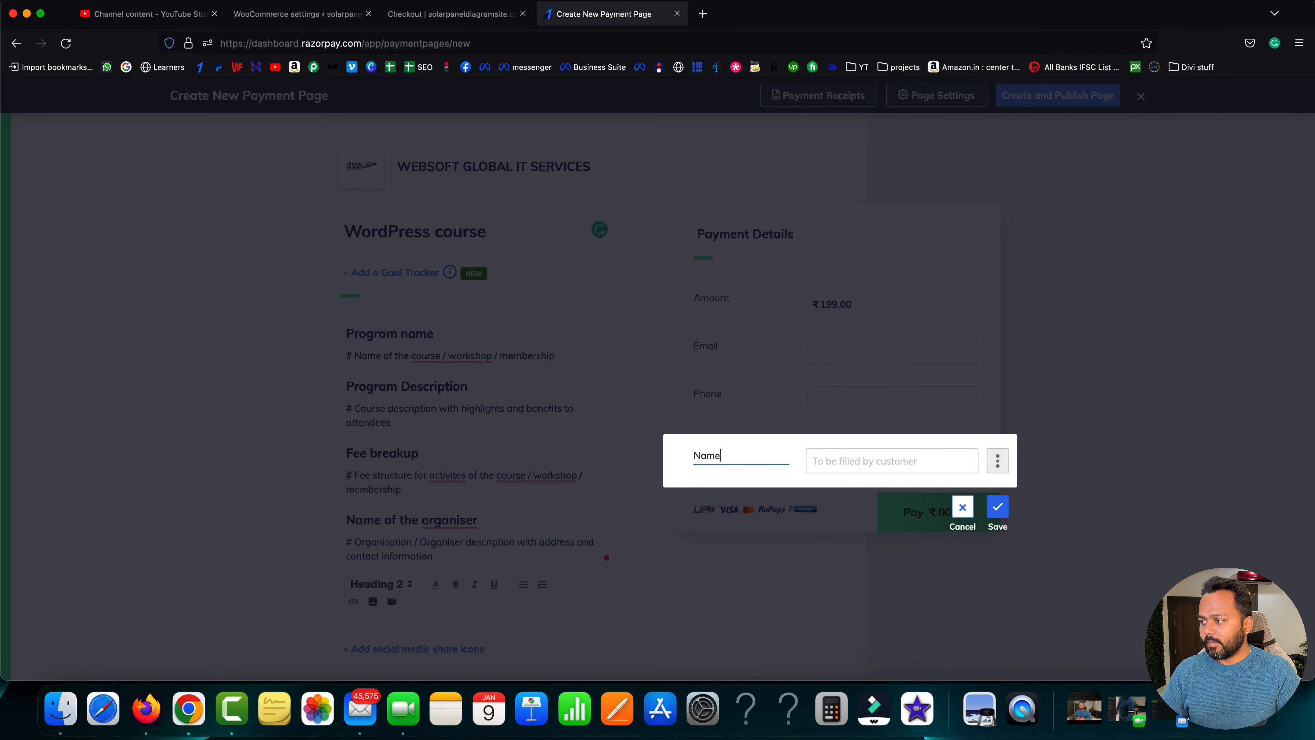
click(997, 508)
mouse_move(705, 461)
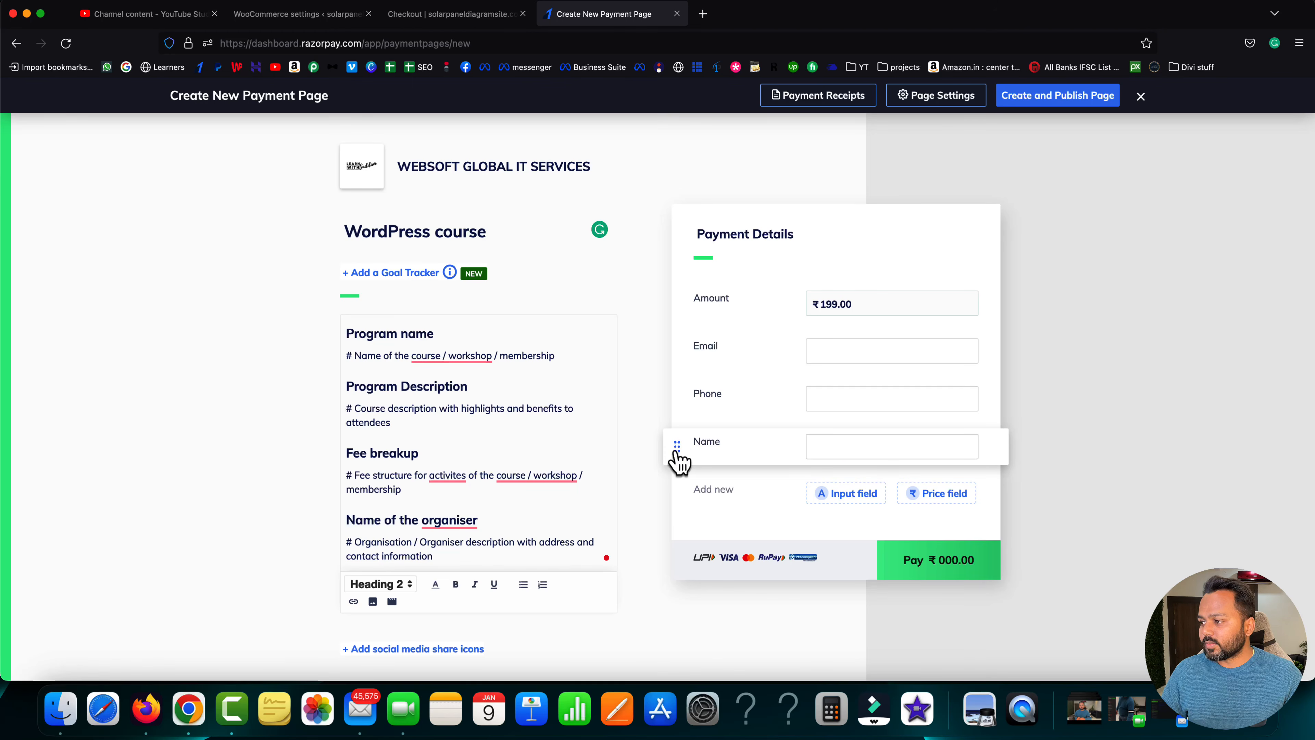
drag(677, 452, 682, 343)
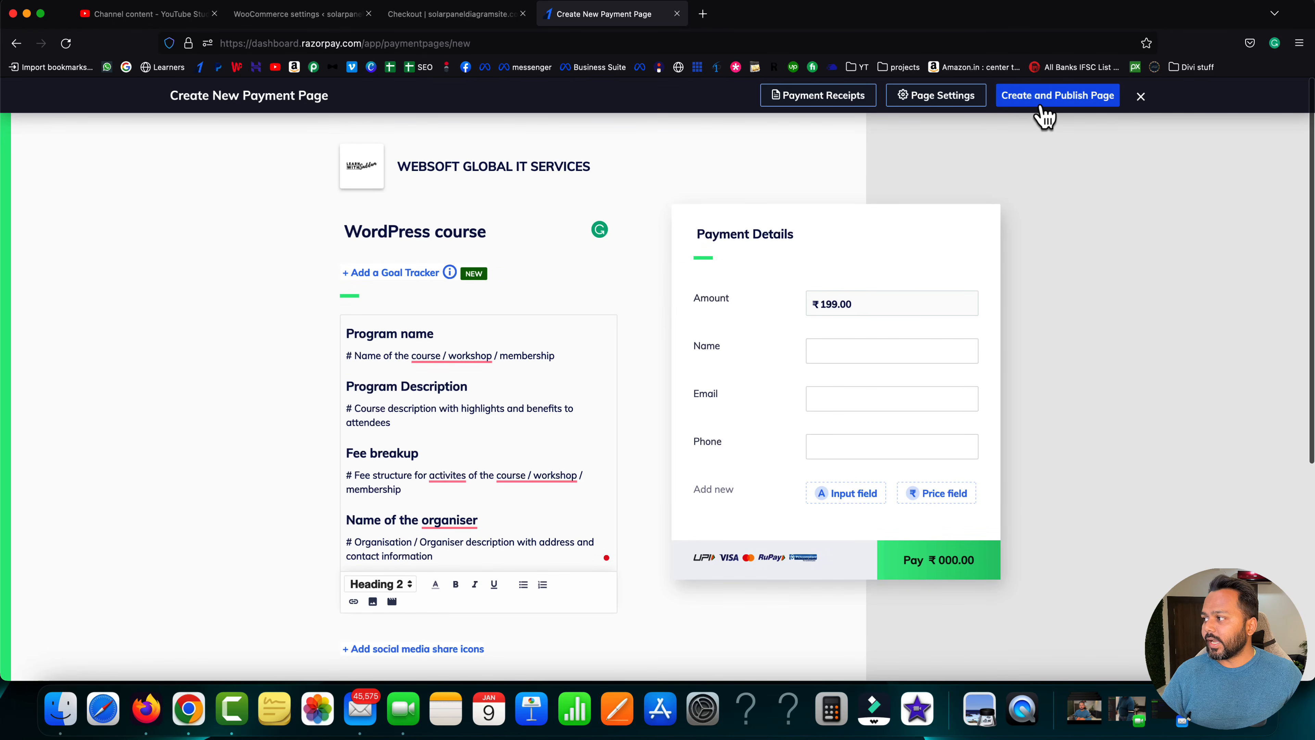
- Create and publish the WordPress course payment page and copy its page URL
click(1060, 98)
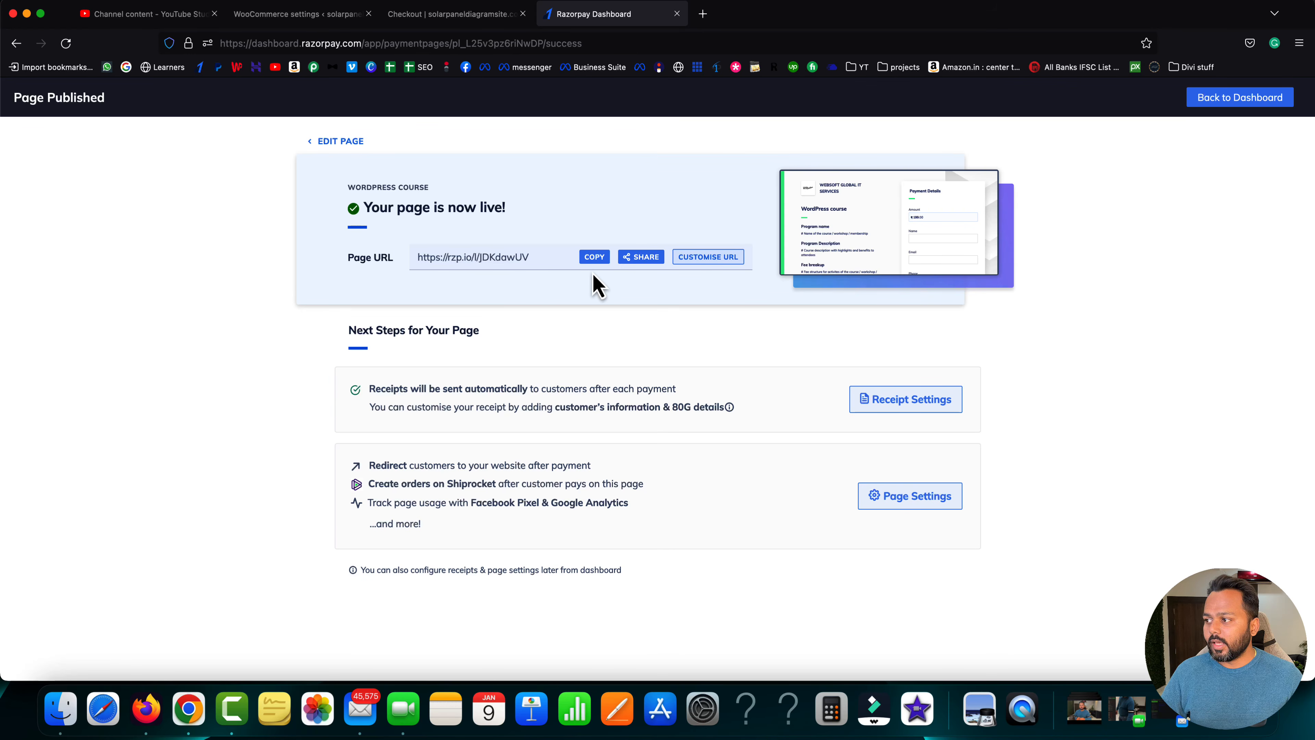
click(595, 259)
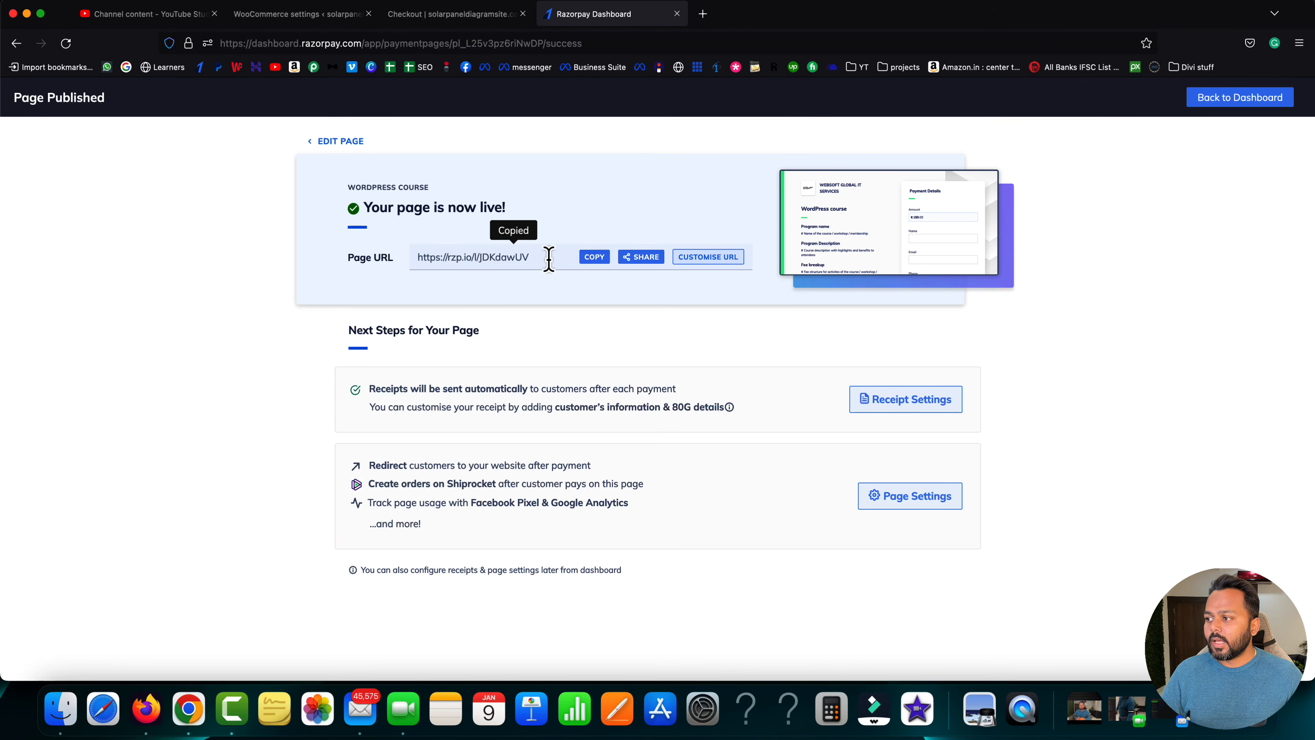
drag(538, 257, 411, 257)
click(412, 257)
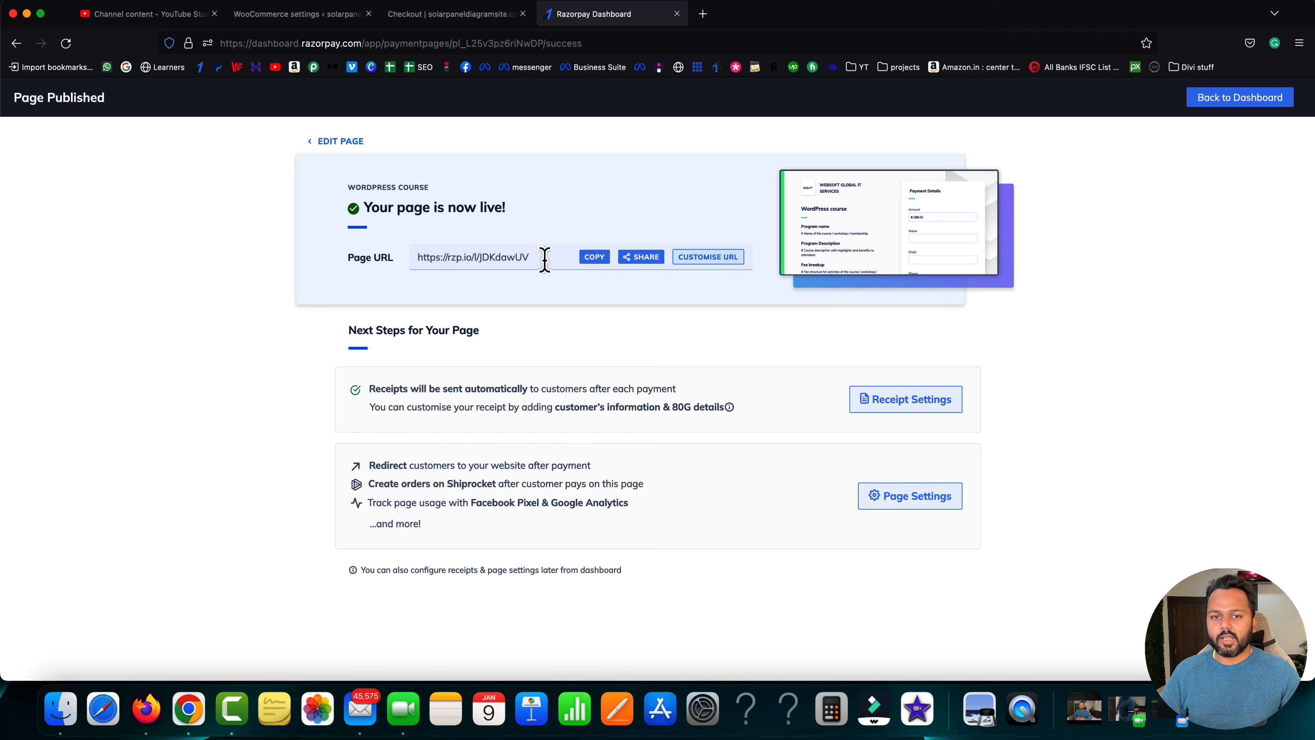
- Copy the published page link again and open a new Firefox private window
drag(541, 259, 414, 258)
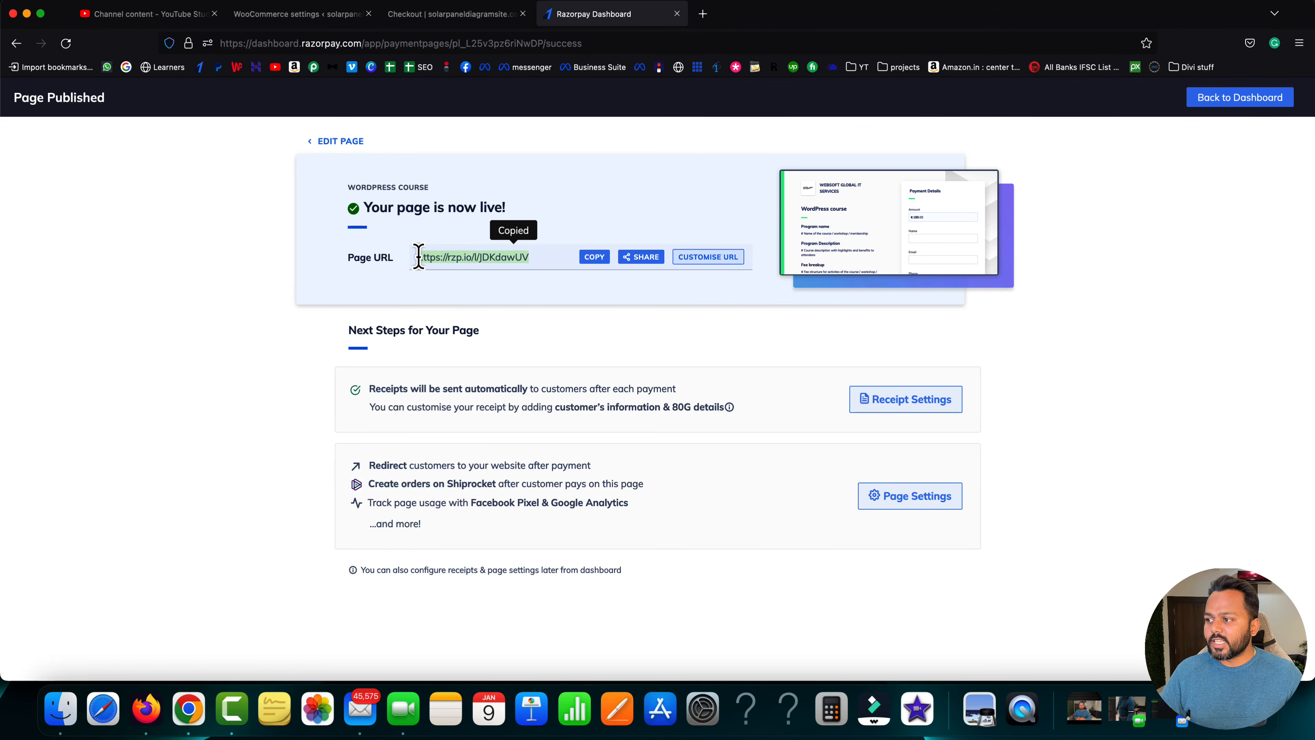
click(415, 257)
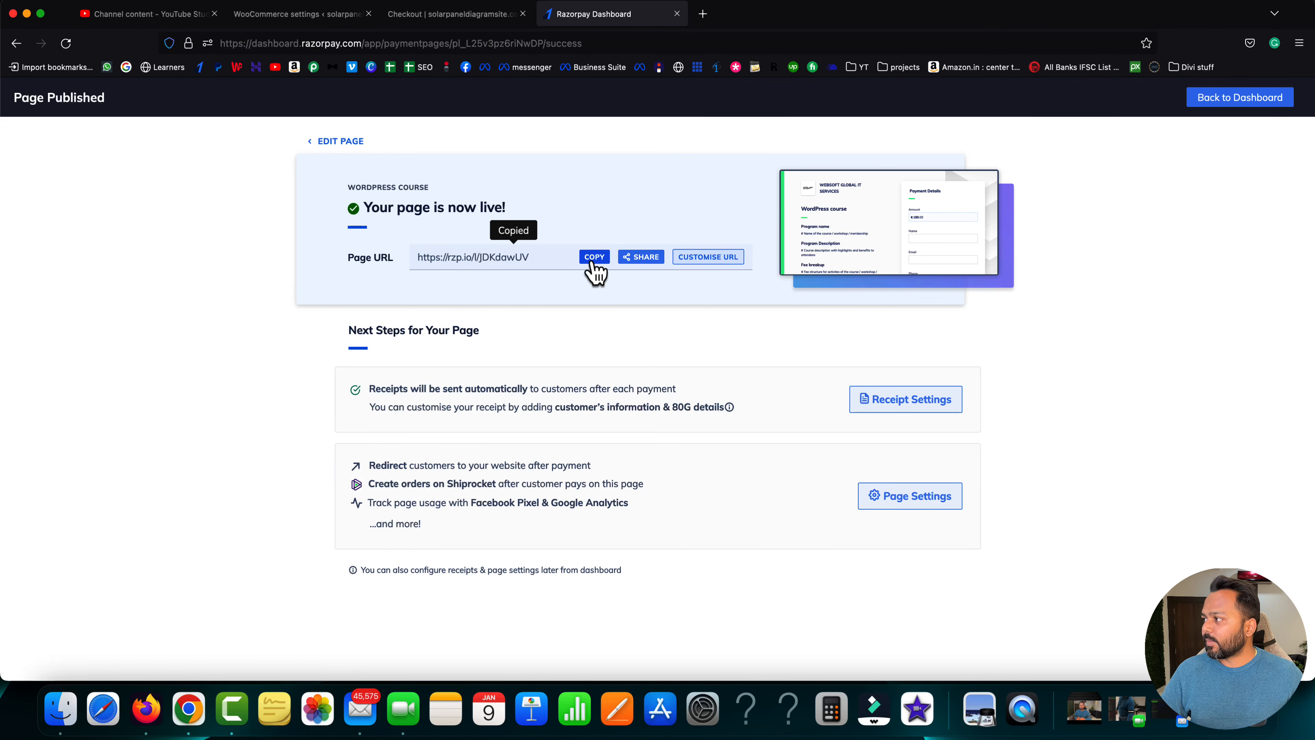
click(1299, 43)
click(1172, 142)
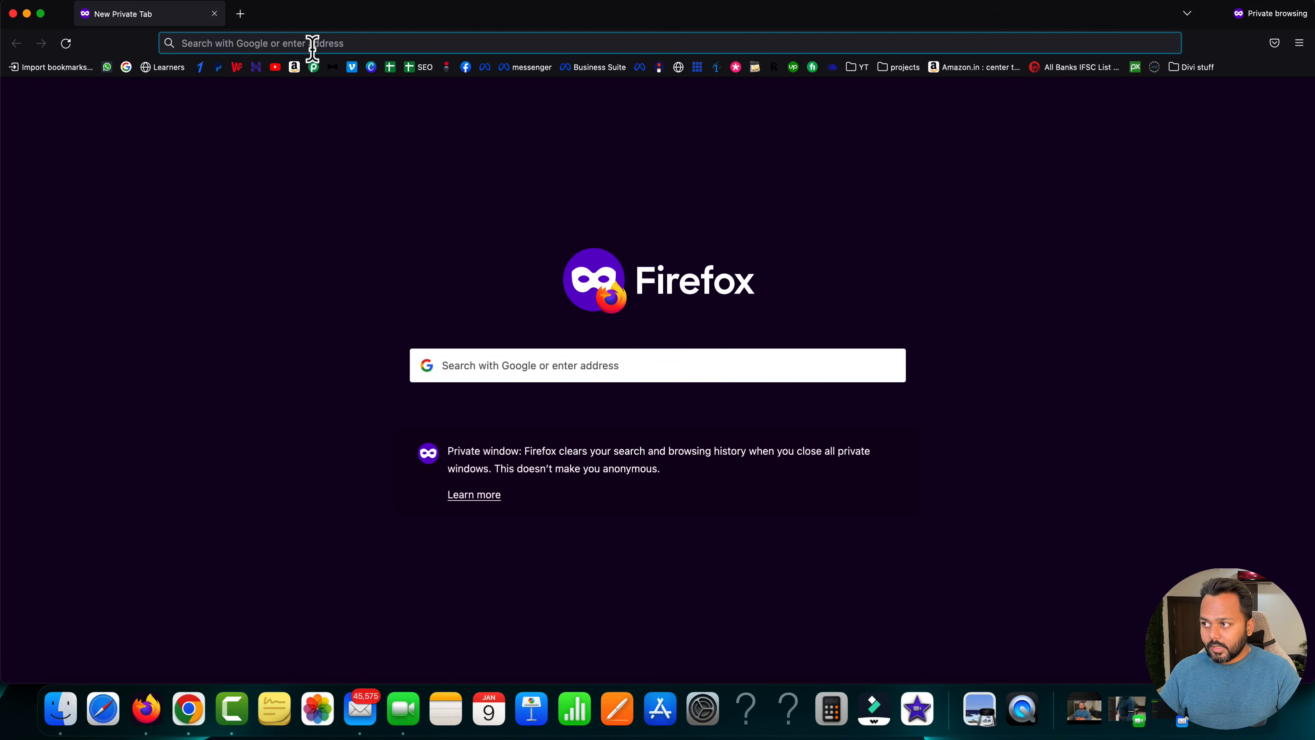
- Load the copied rzp.io link in the private window to show the ₹199.00 course payment page
key(super+v)
key(Return)
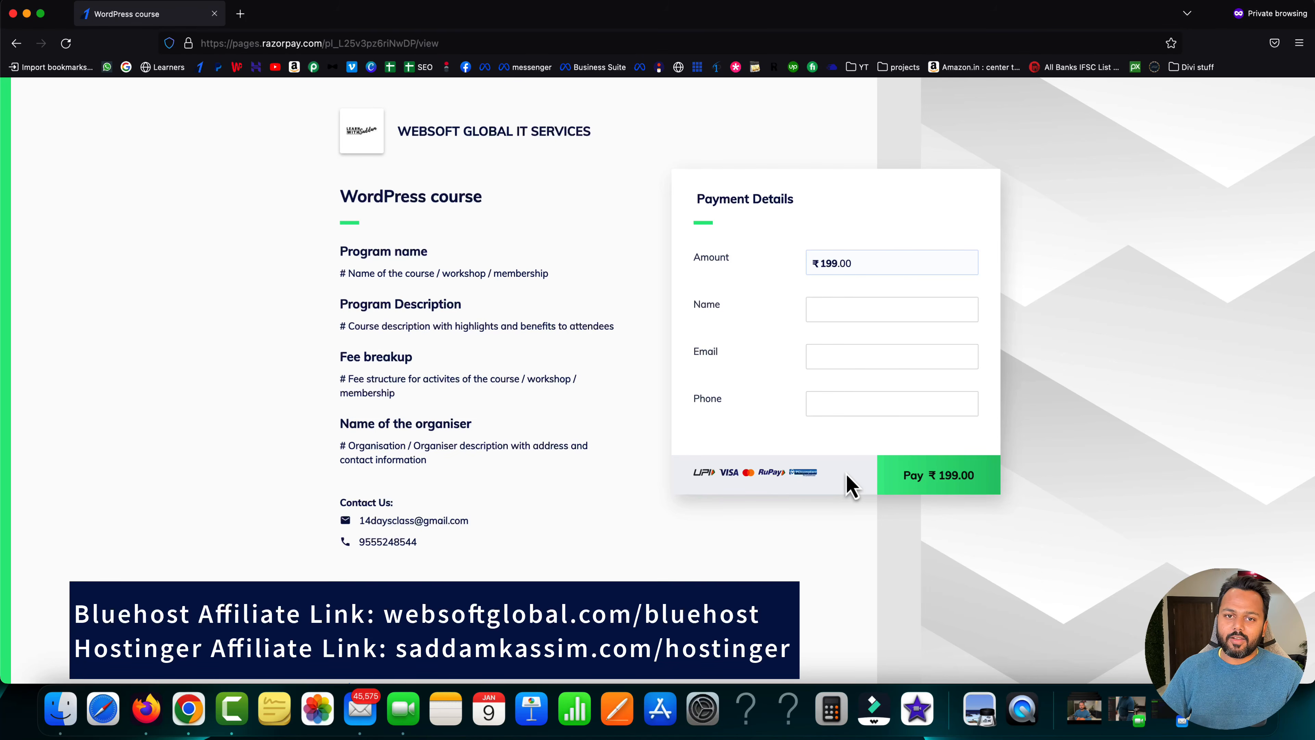
- Load websoftglobal.com/bluehost in a new private tab and dismiss the About Cookies notice
click(240, 14)
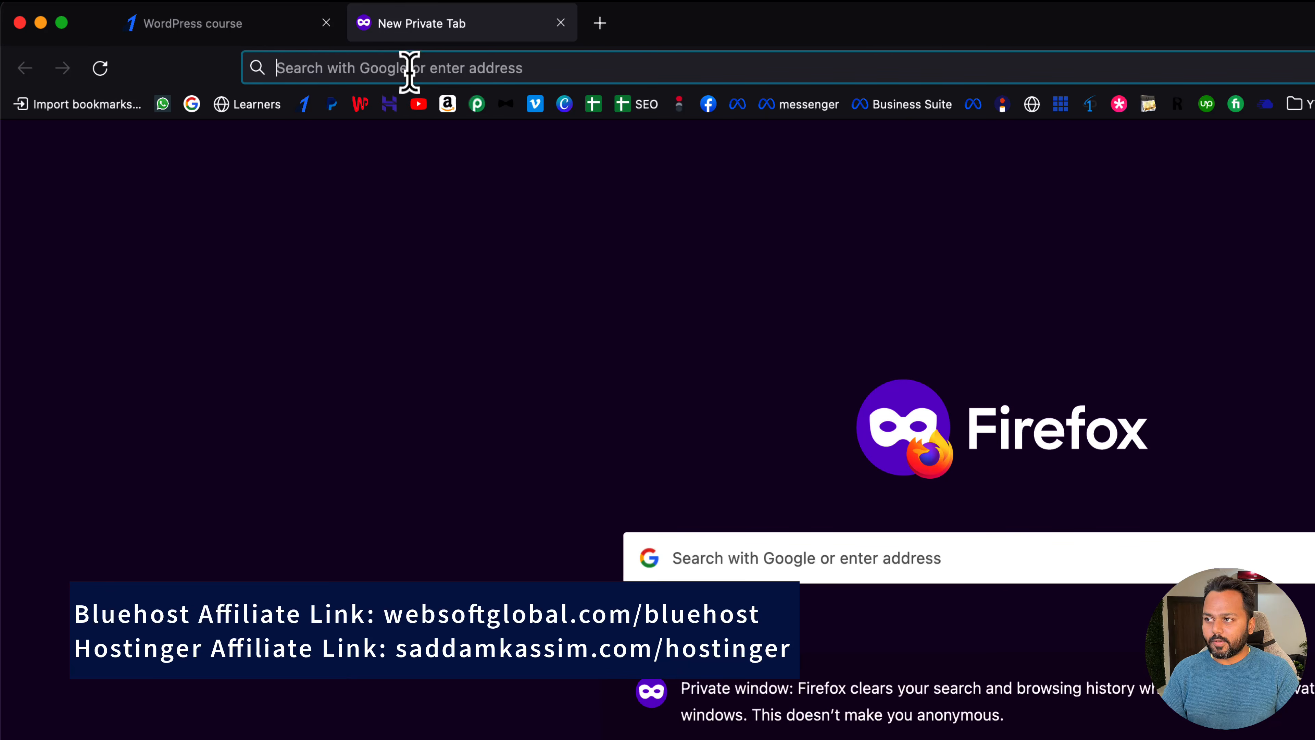
text(web)
key(Right)
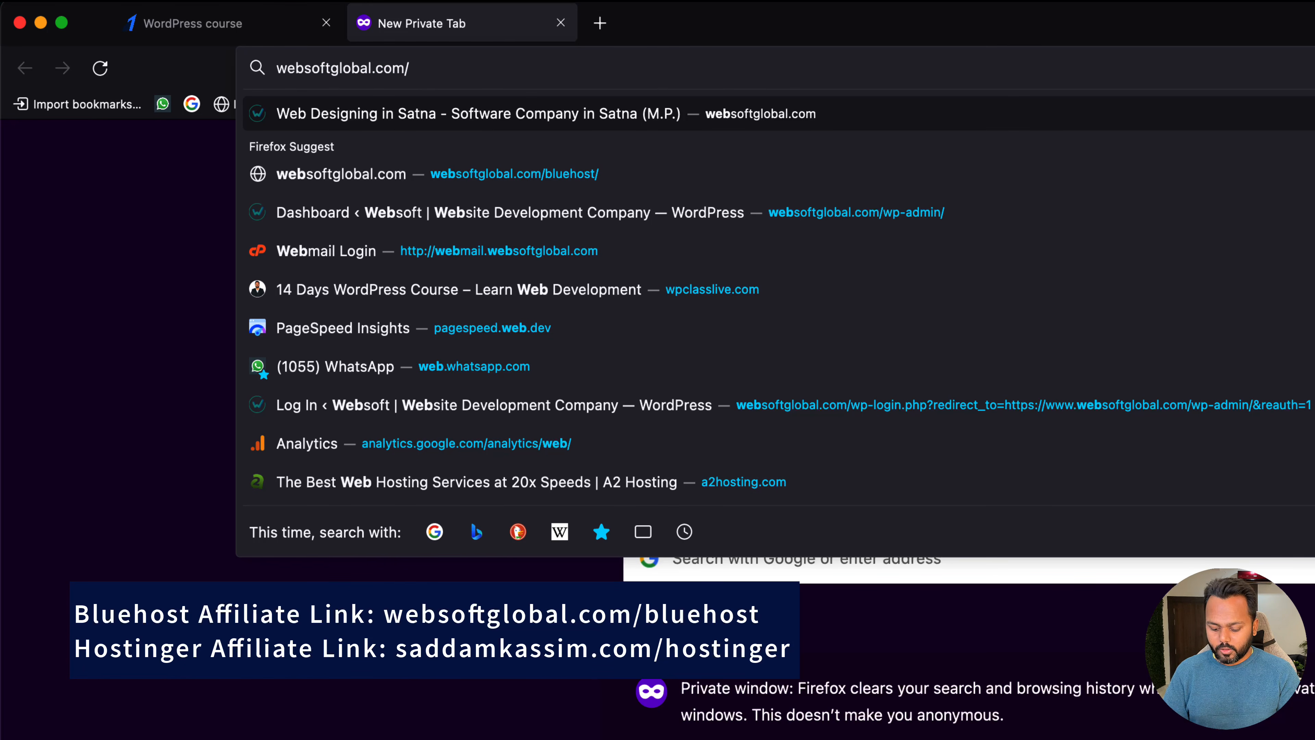
text(bluehost/)
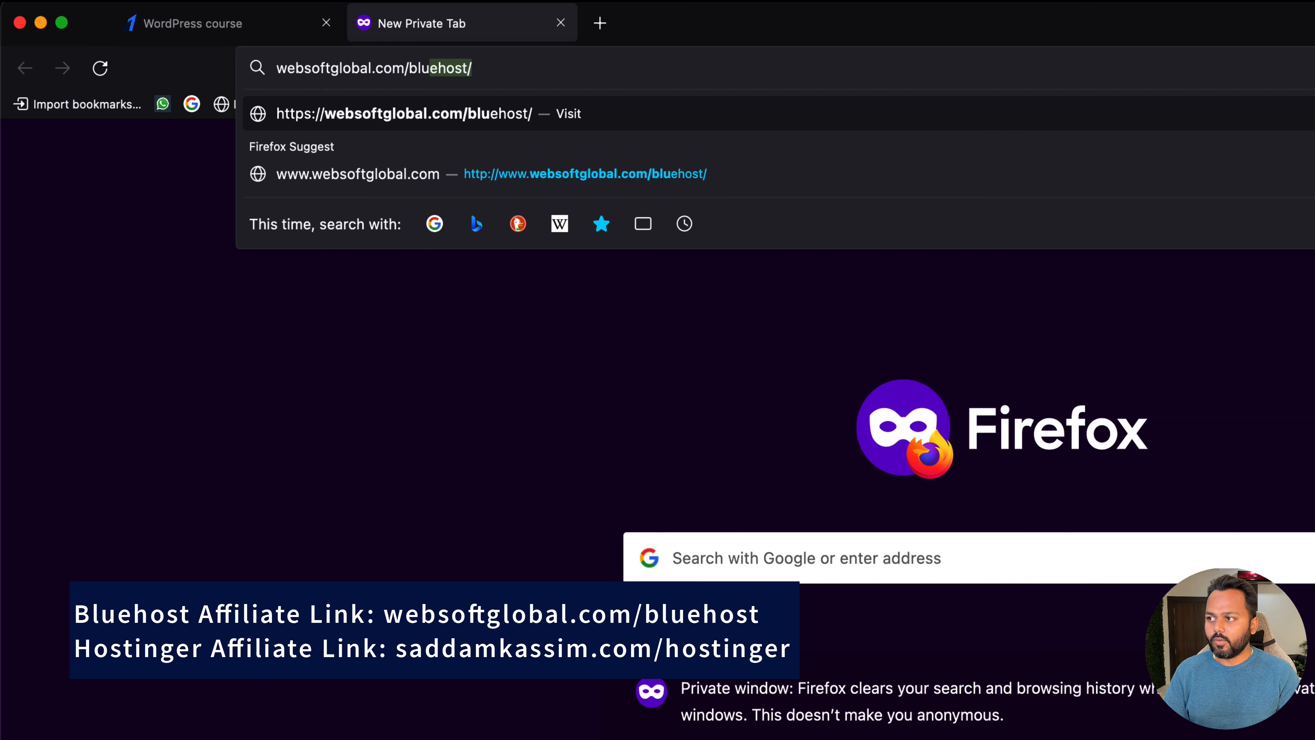
key(Right)
key(Return)
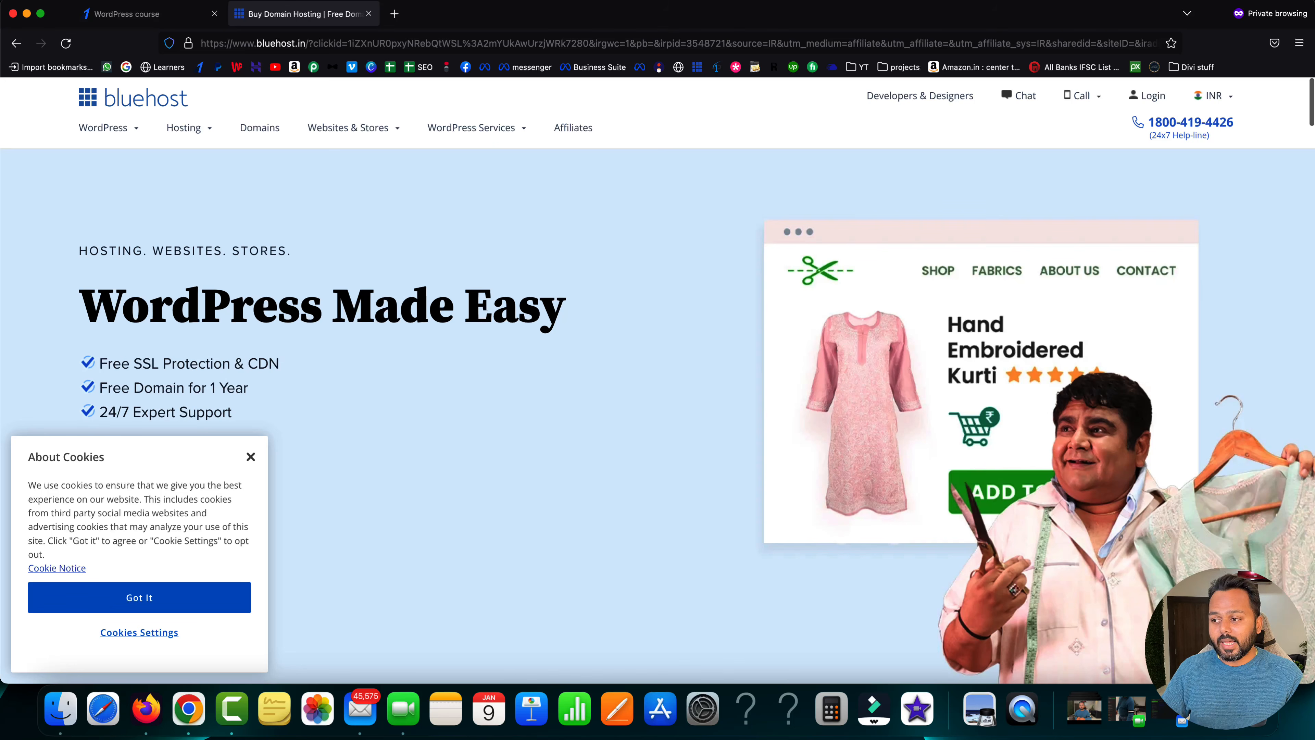
click(141, 608)
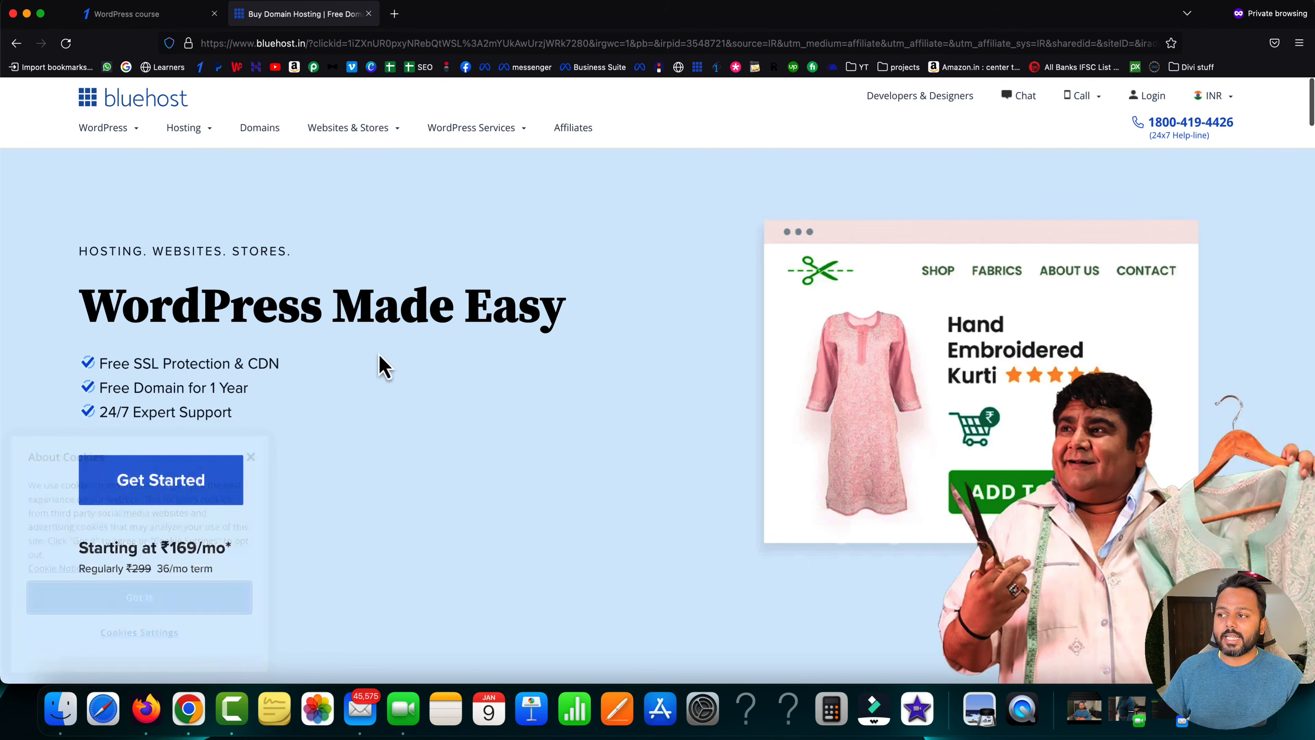
click(394, 14)
- Go to elegantthemes.com's pricing page showing the $89/year and $249 lifetime plans
text(elegantthemes.com/)
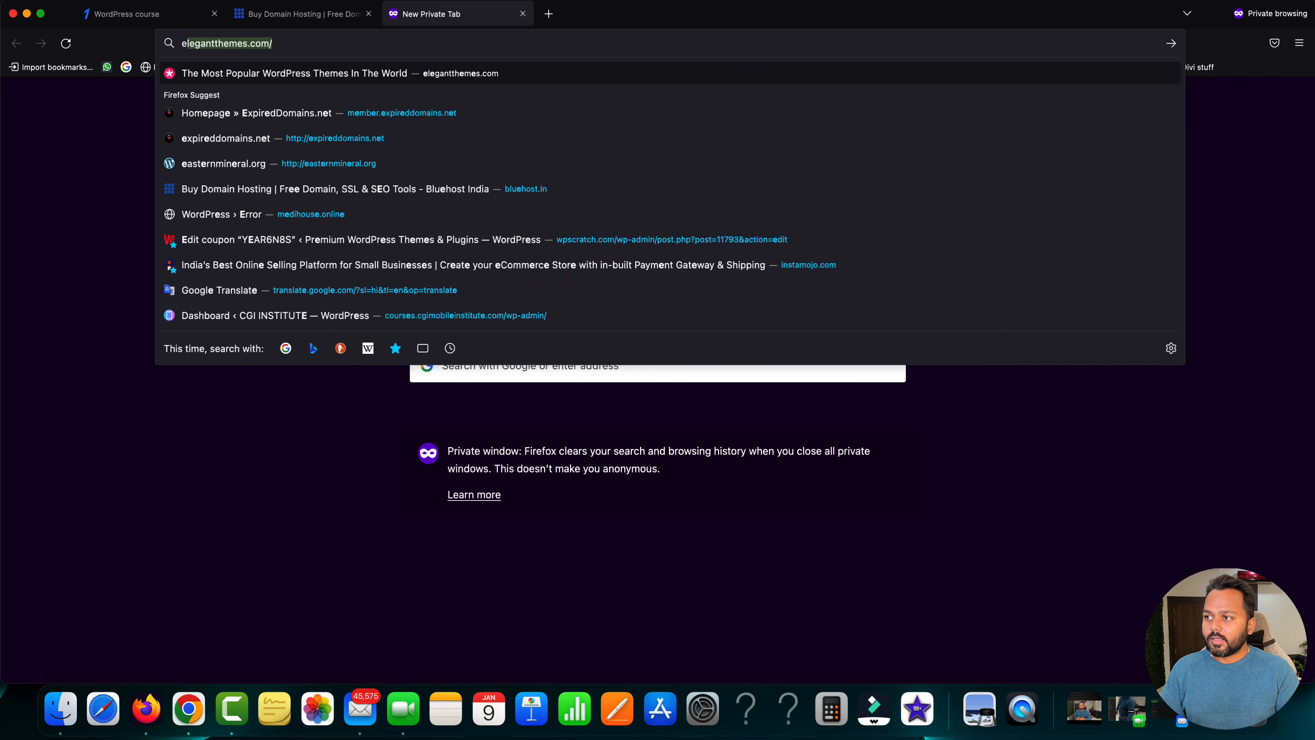
key(Return)
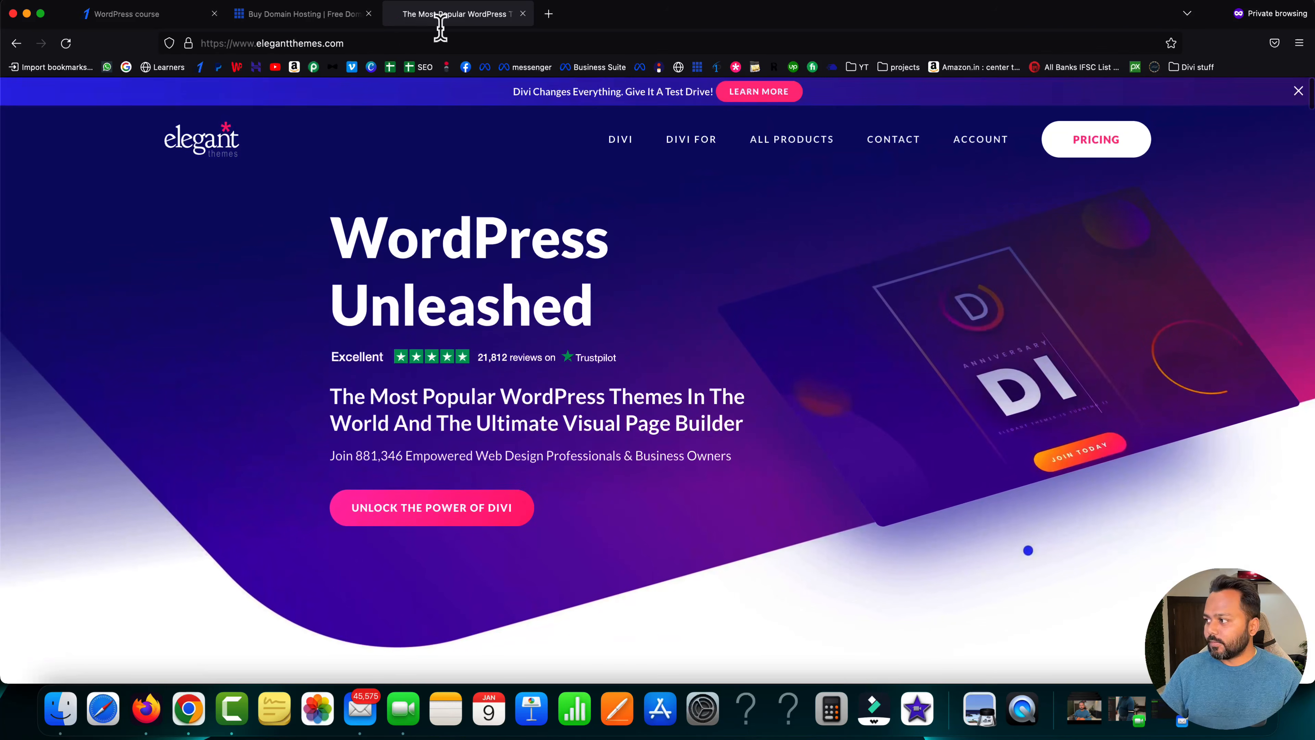
mouse_move(1010, 163)
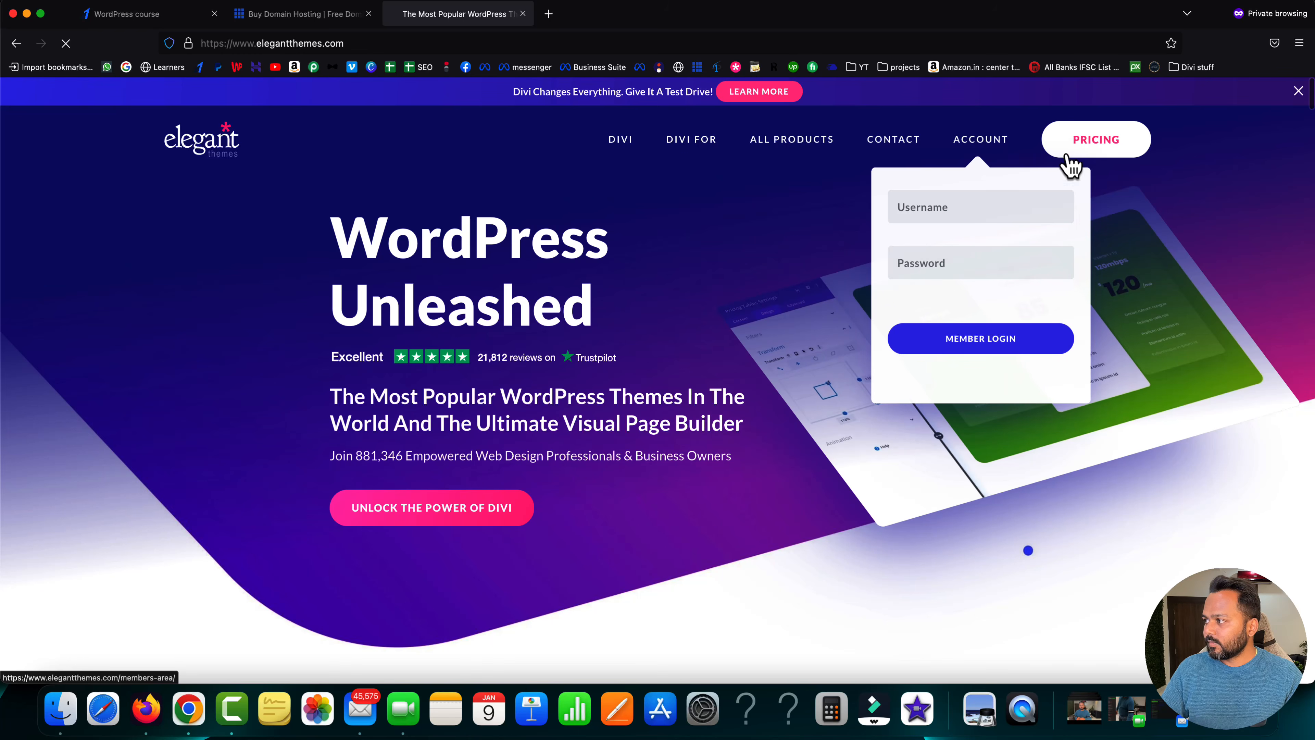
click(1093, 149)
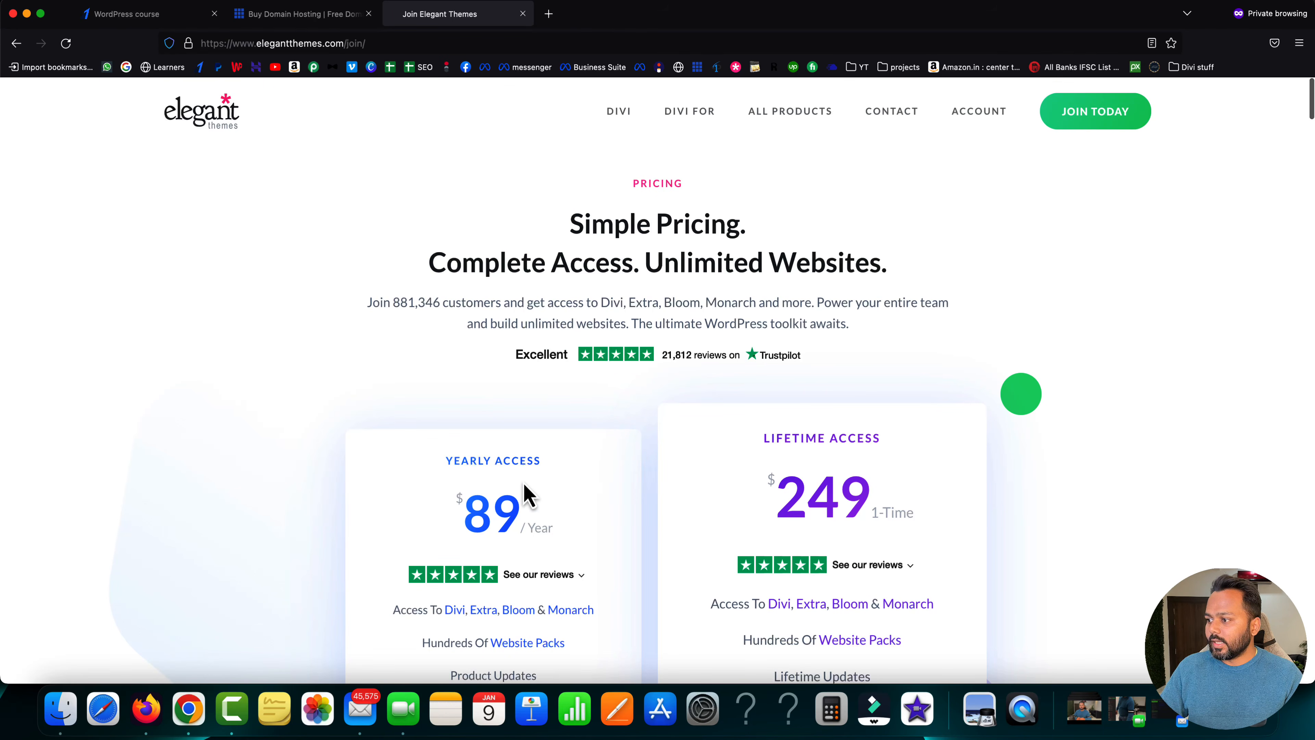
scroll(528, 492, down, 5)
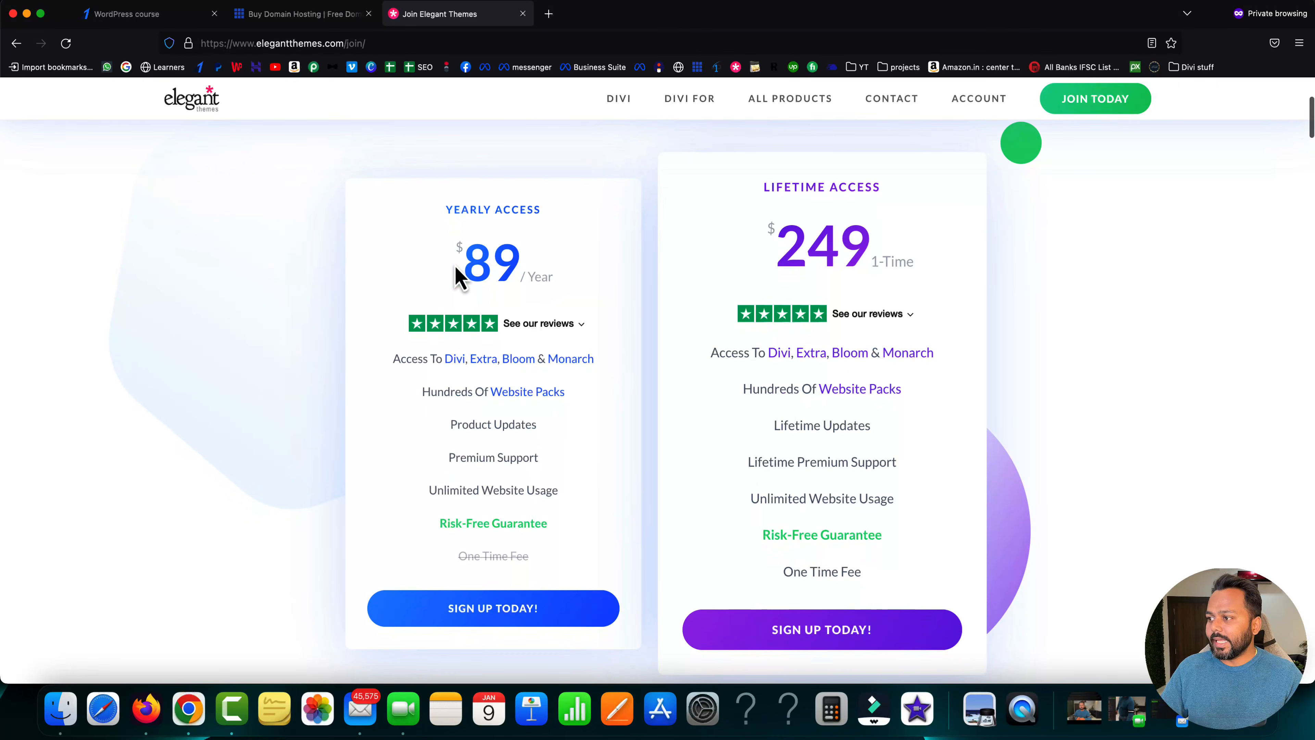
drag(455, 270, 553, 271)
click(567, 282)
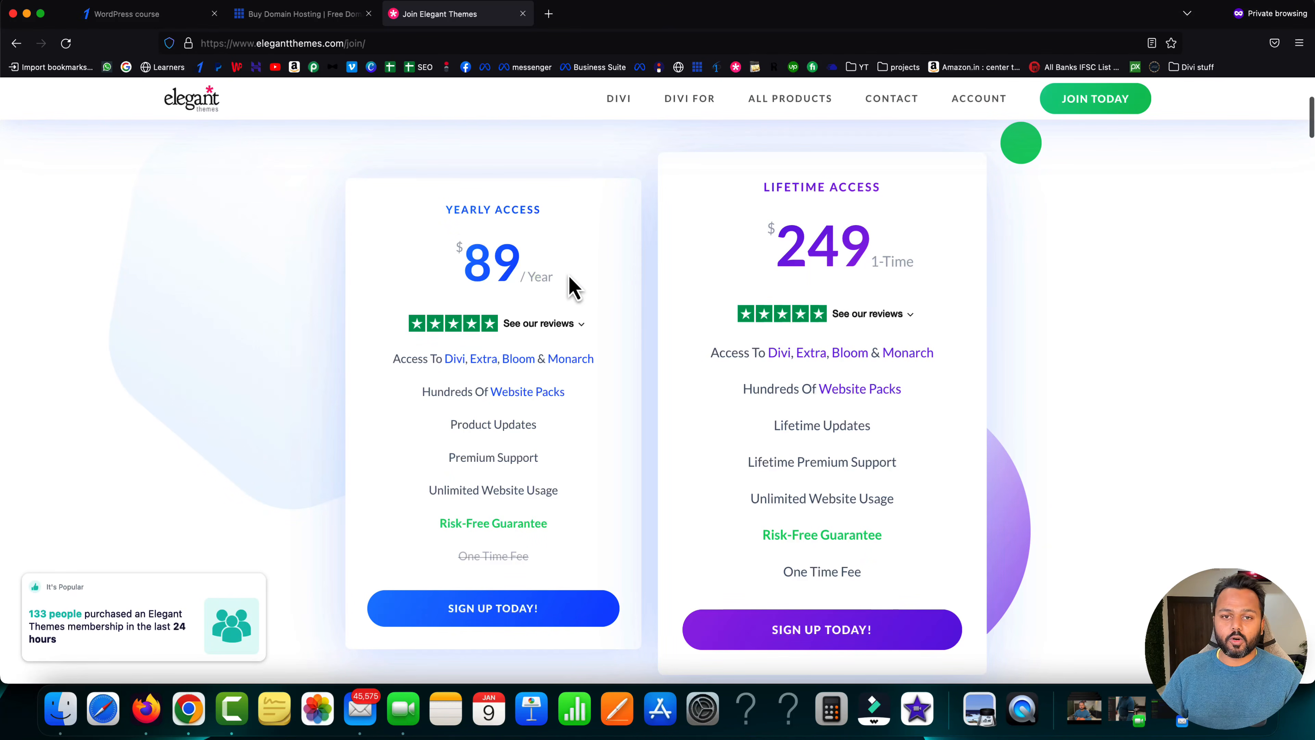